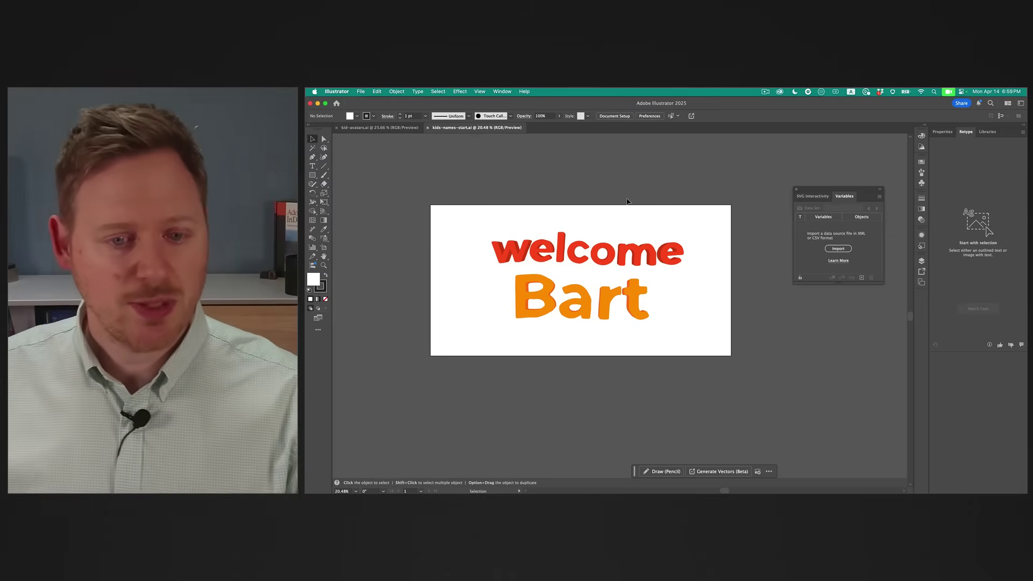
Examine the welcome text's appearance effects by switching the Round Corners effect off and on again.
{"action": "key", "text": "z"}
{"action": "left_click_drag", "start_coordinate": [517, 269], "coordinate": [618, 256]}
{"action": "key", "text": "v"}
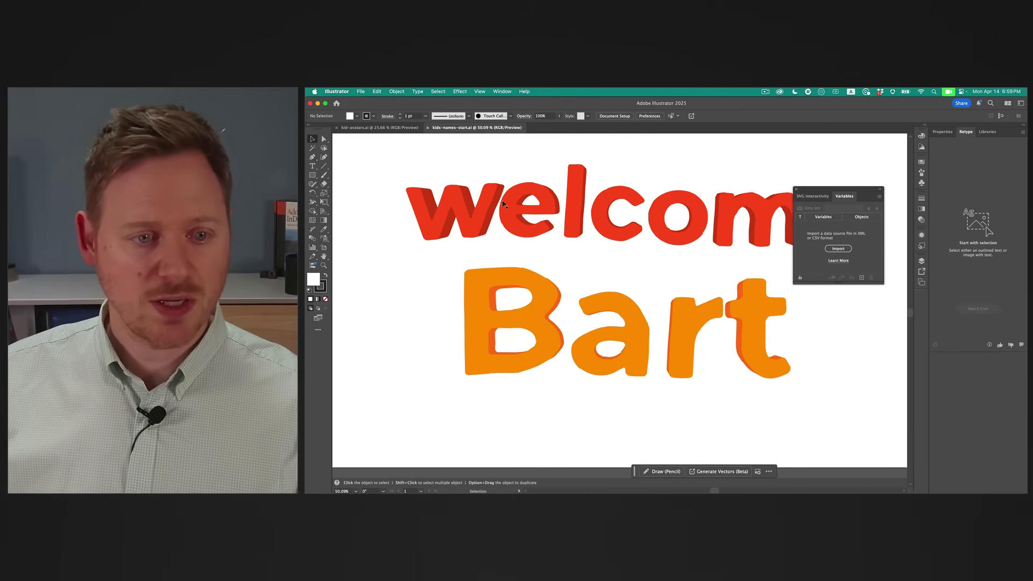
{"action": "scroll", "coordinate": [608, 334], "scroll_direction": "right", "scroll_amount": 3}
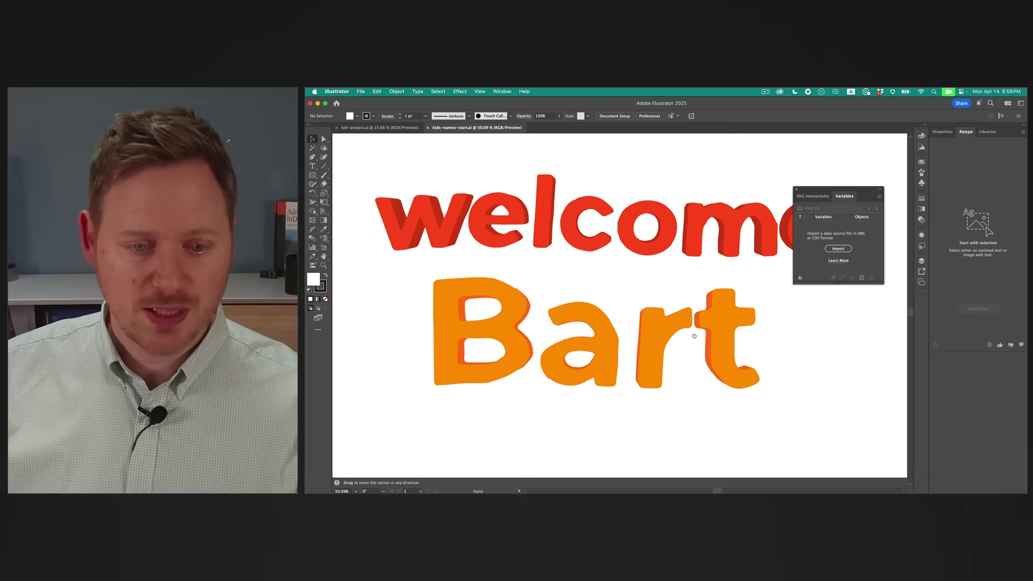
{"action": "left_click", "coordinate": [585, 231]}
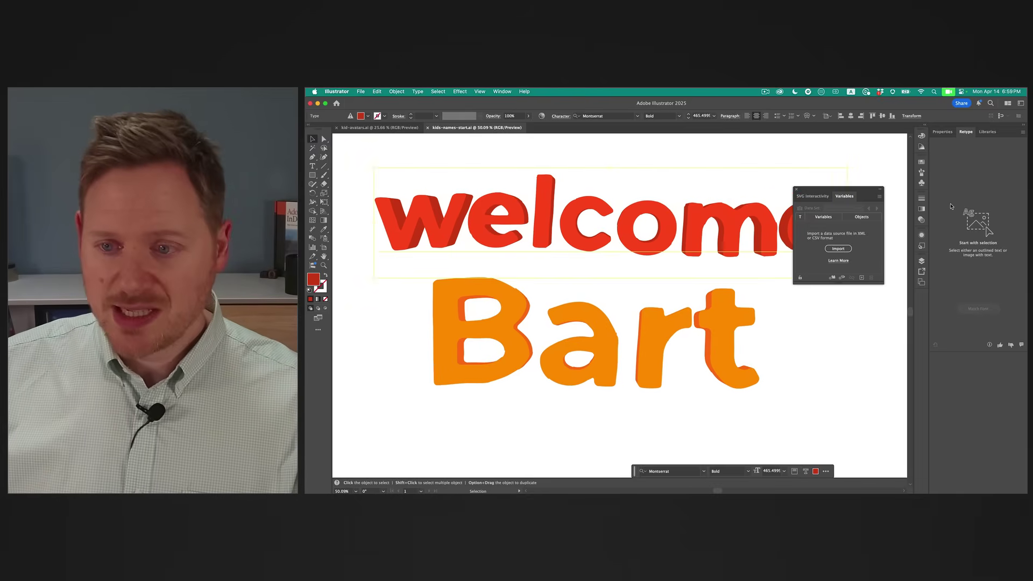
{"action": "left_click", "coordinate": [922, 235]}
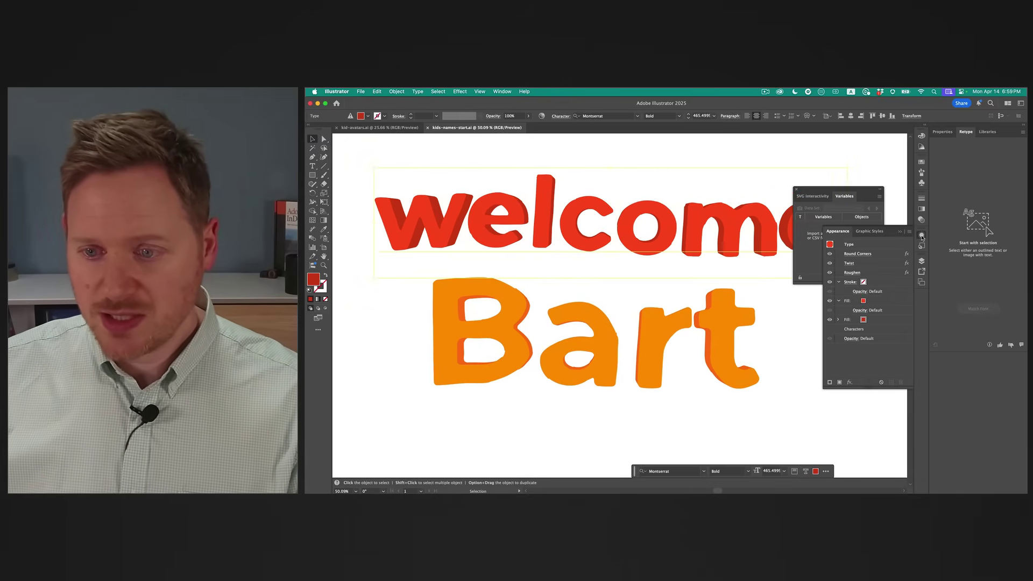
{"action": "left_click", "coordinate": [829, 254]}
{"action": "left_click", "coordinate": [829, 254]}
{"action": "left_click", "coordinate": [921, 235]}
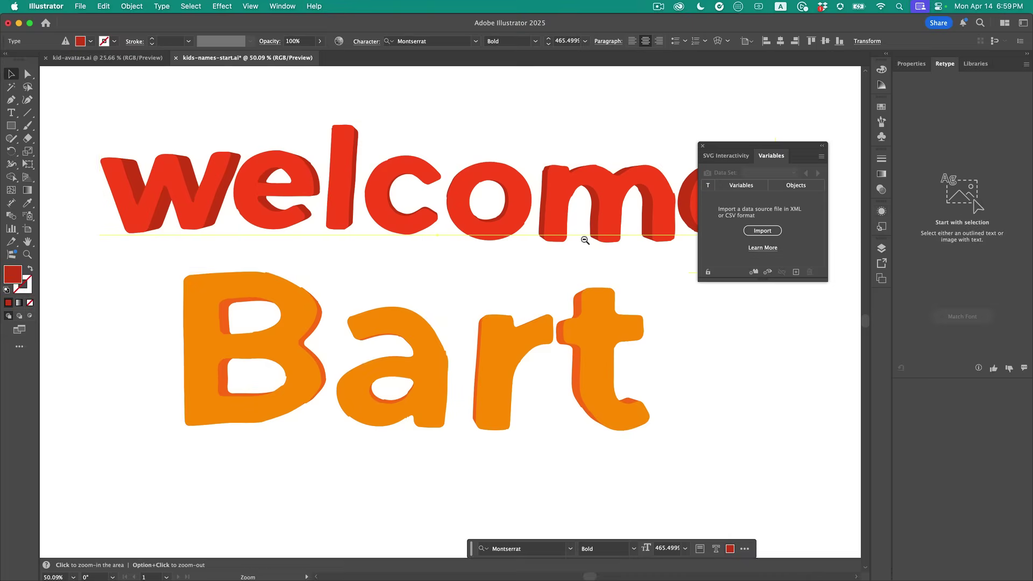
Check that the name under the welcome text is live, editable type, leaving its wording as is.
{"action": "scroll", "coordinate": [646, 304], "scroll_direction": "down", "scroll_amount": 3}
{"action": "double_click", "coordinate": [547, 300]}
{"action": "left_click_drag", "start_coordinate": [567, 298], "coordinate": [112, 170]}
{"action": "key", "text": "Escape"}
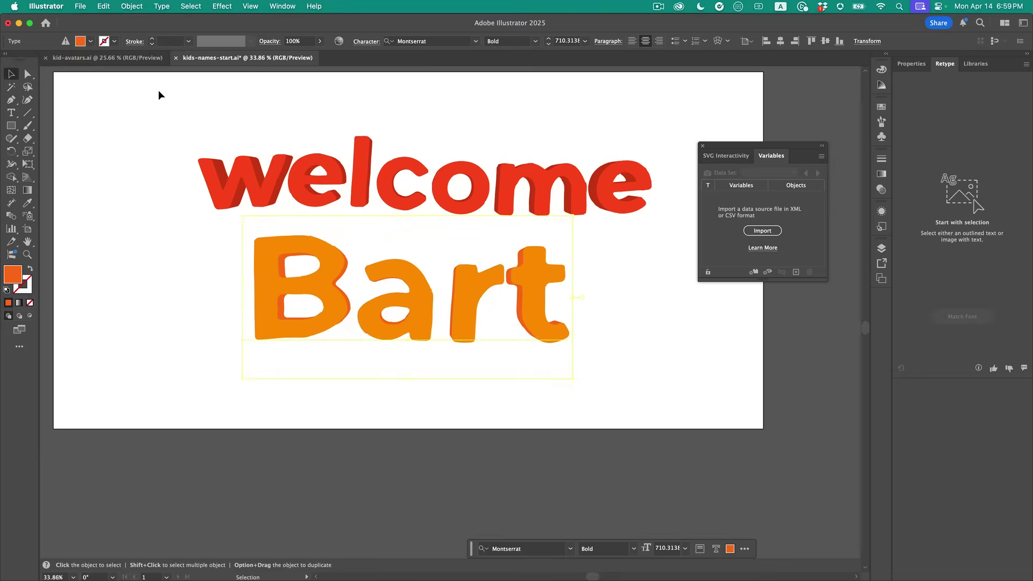
{"action": "left_click", "coordinate": [158, 95]}
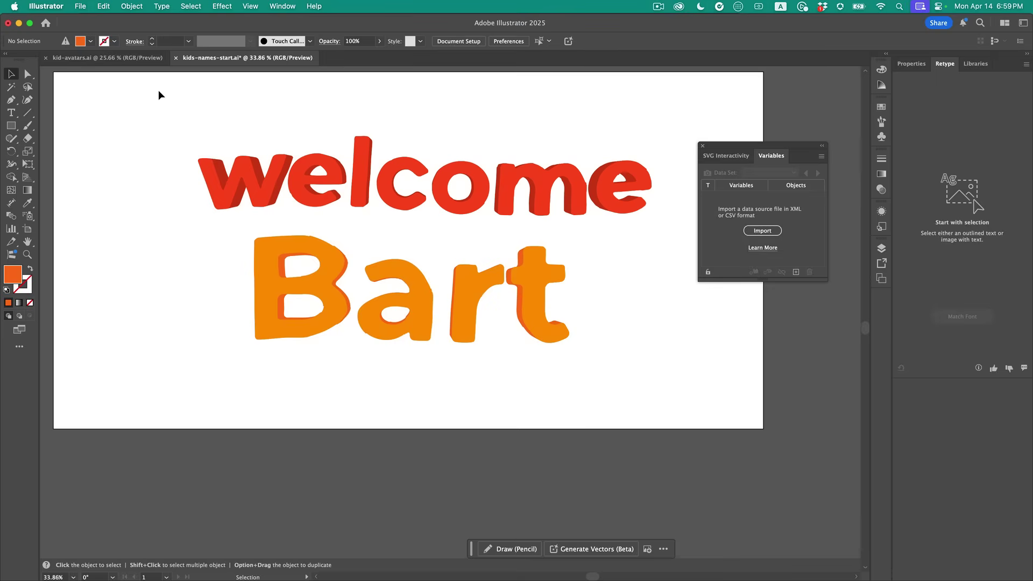
Switch to InDesign and move the two empty graphic frames off the welcome card page onto the pasteboard.
{"action": "key", "text": "super+Tab"}
{"action": "key", "text": "Tab"}
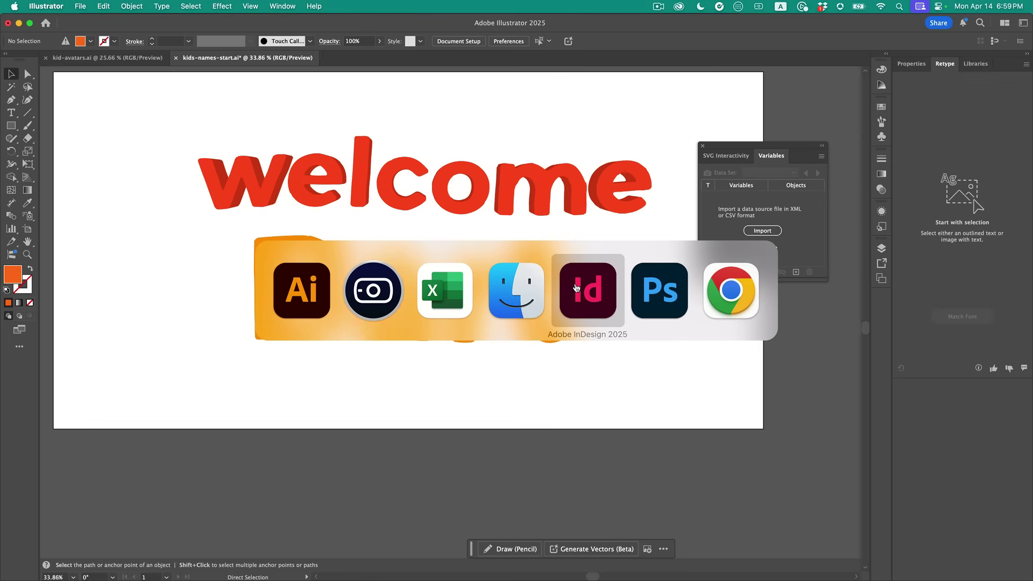
{"action": "left_click", "coordinate": [576, 287]}
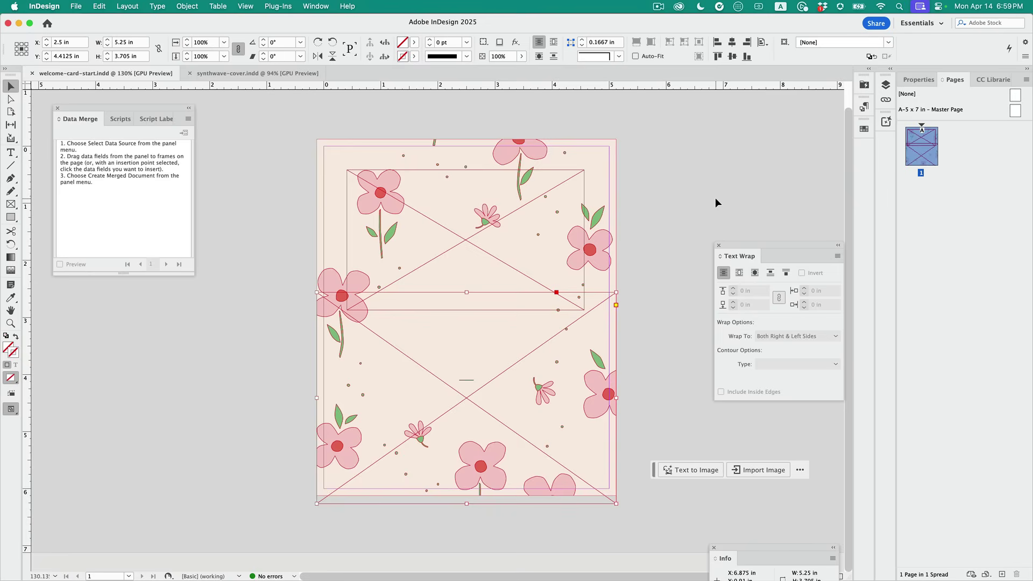
{"action": "scroll", "coordinate": [461, 231], "scroll_direction": "up", "scroll_amount": 1}
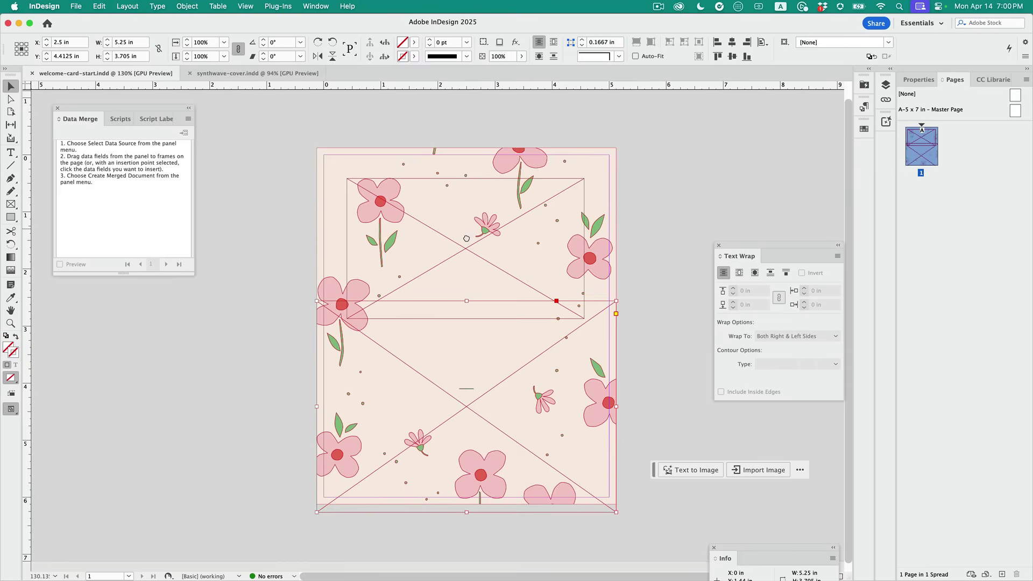
{"action": "left_click_drag", "start_coordinate": [429, 240], "coordinate": [725, 181]}
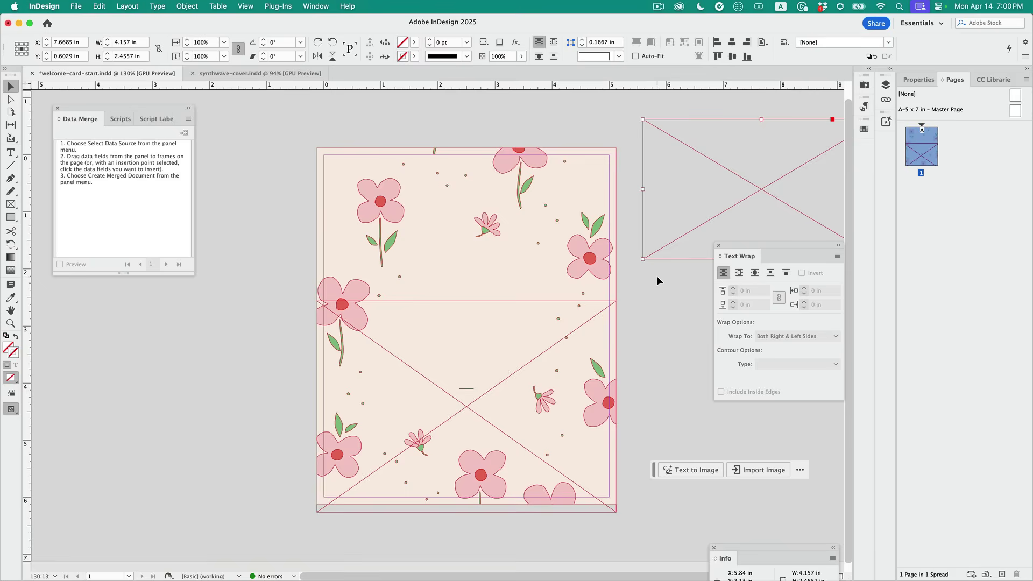
{"action": "left_click_drag", "start_coordinate": [594, 326], "coordinate": [309, 326]}
{"action": "left_click", "coordinate": [283, 263]}
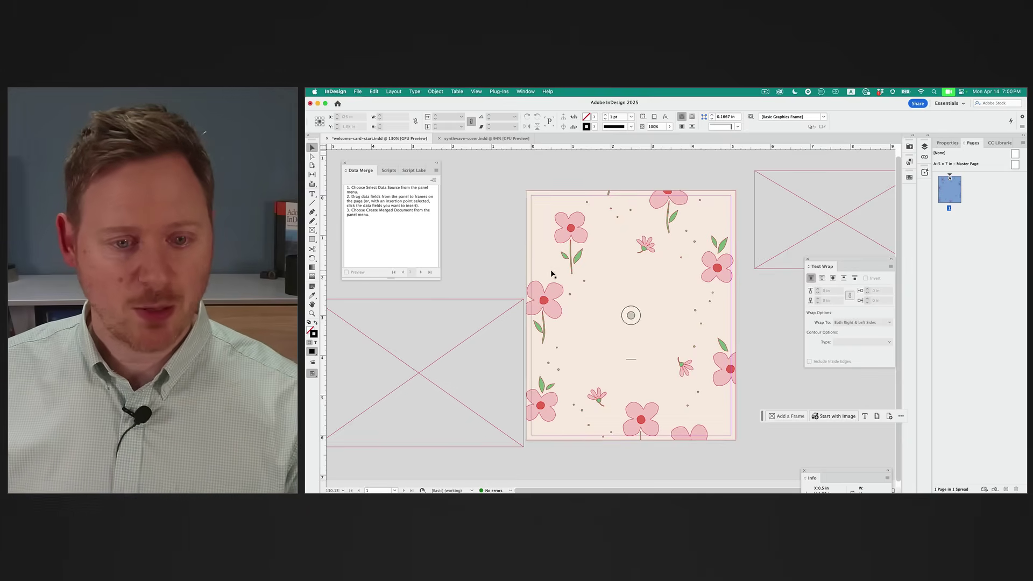
Switch to Excel and review the names header and the list of first names beneath it.
{"action": "key", "text": "super+Tab"}
{"action": "left_click", "coordinate": [566, 293]}
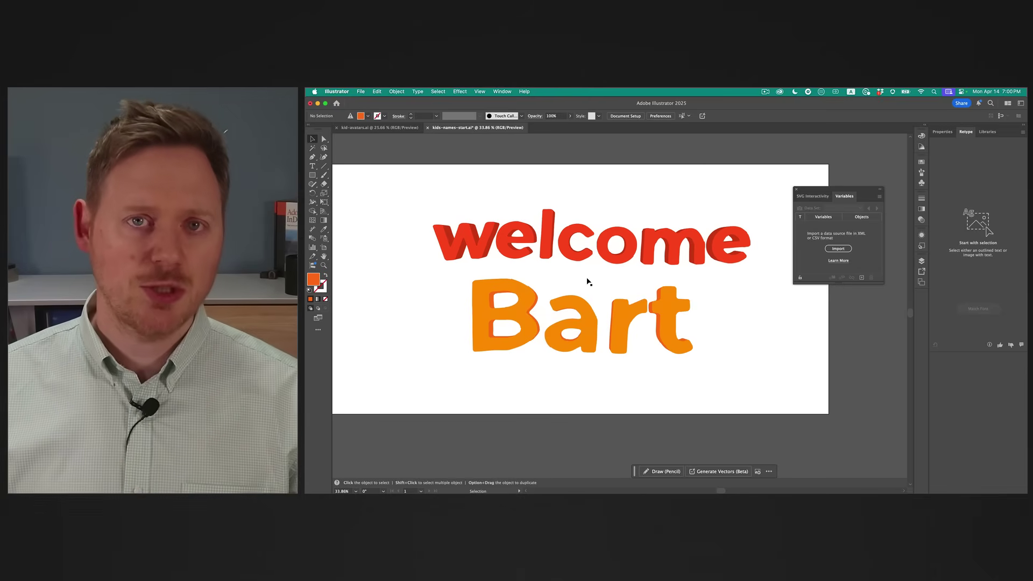
{"action": "key", "text": "super+Tab"}
{"action": "key", "text": "super+Tab"}
{"action": "key", "text": "super+Tab"}
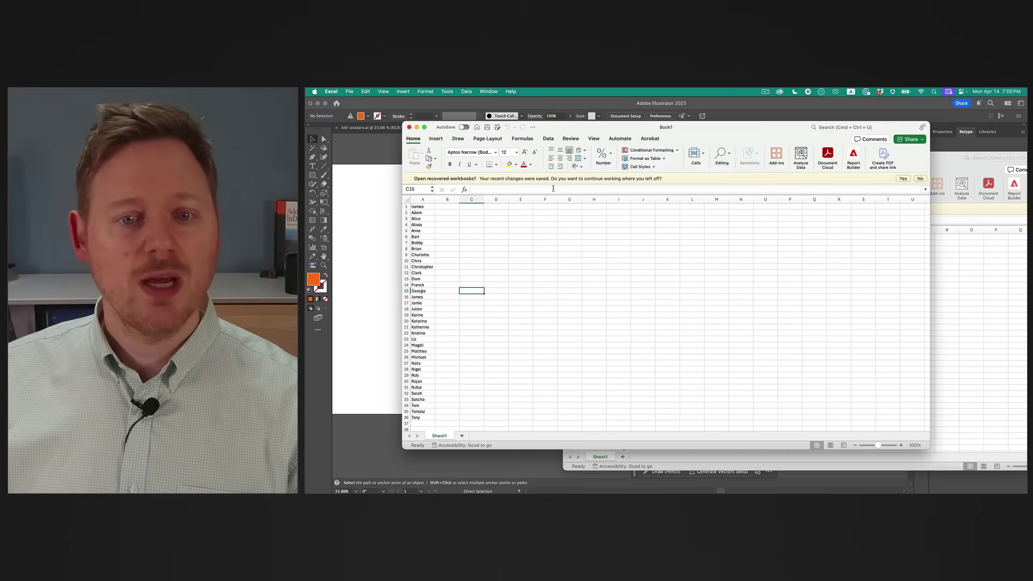
{"action": "left_click", "coordinate": [418, 206]}
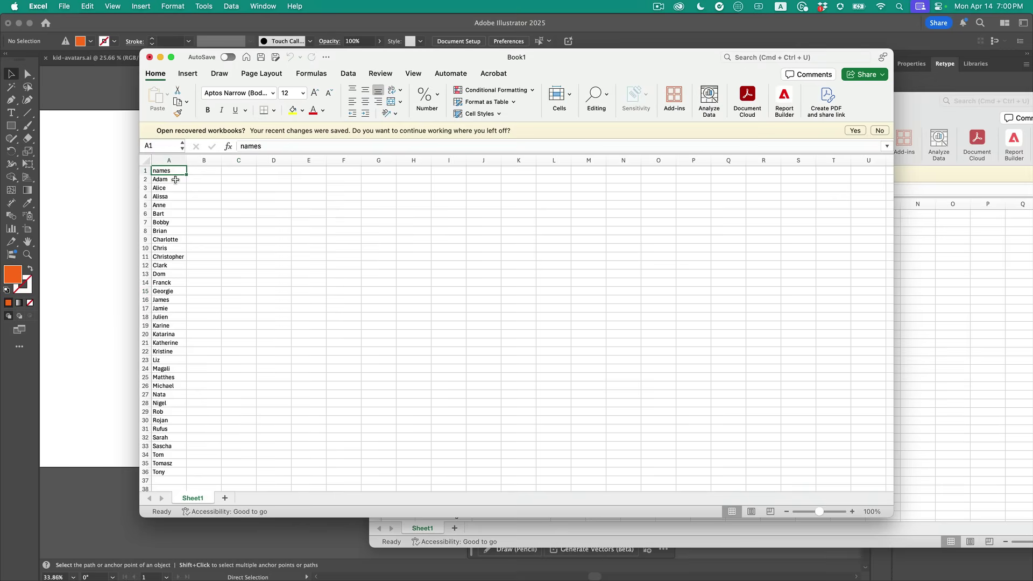
{"action": "left_click_drag", "start_coordinate": [169, 471], "coordinate": [171, 205]}
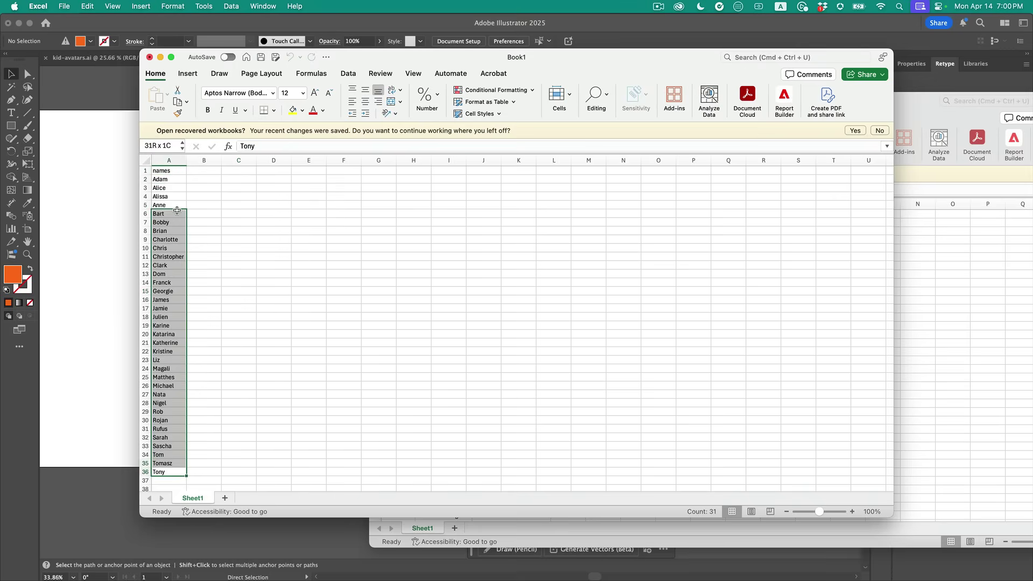
{"action": "left_click", "coordinate": [220, 199]}
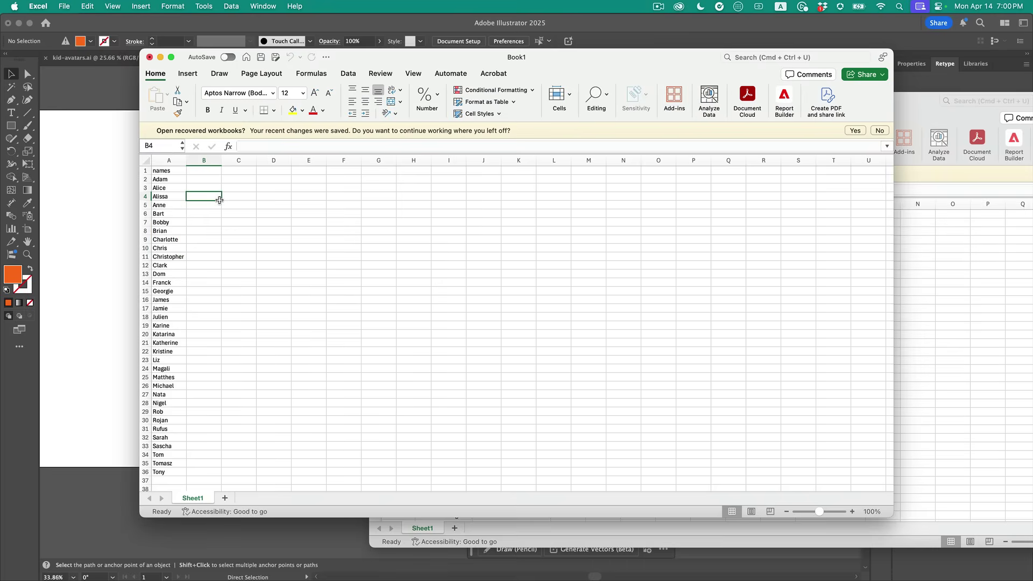
Return to Illustrator and show the Variables controls beside the welcome artwork.
{"action": "left_click", "coordinate": [101, 147]}
{"action": "key", "text": "z"}
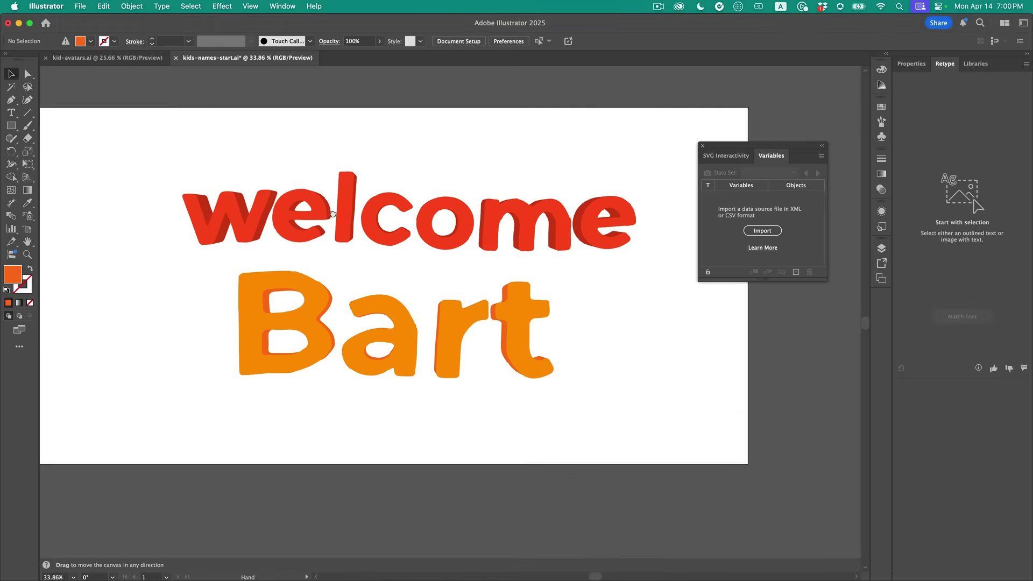
{"action": "left_click_drag", "start_coordinate": [369, 267], "coordinate": [440, 290]}
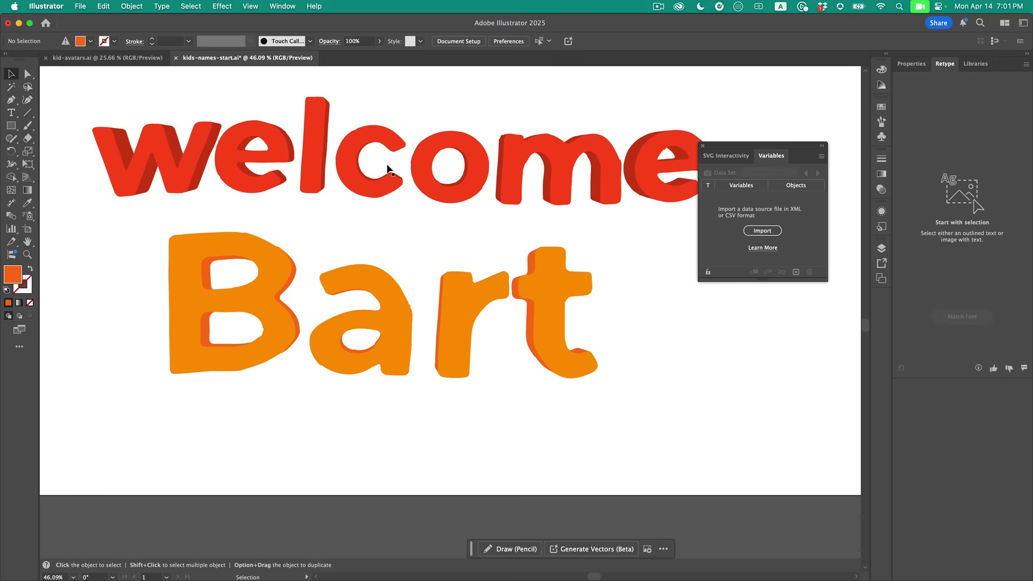
{"action": "left_click", "coordinate": [283, 6]}
{"action": "scroll", "coordinate": [406, 371], "scroll_direction": "down", "scroll_amount": 5}
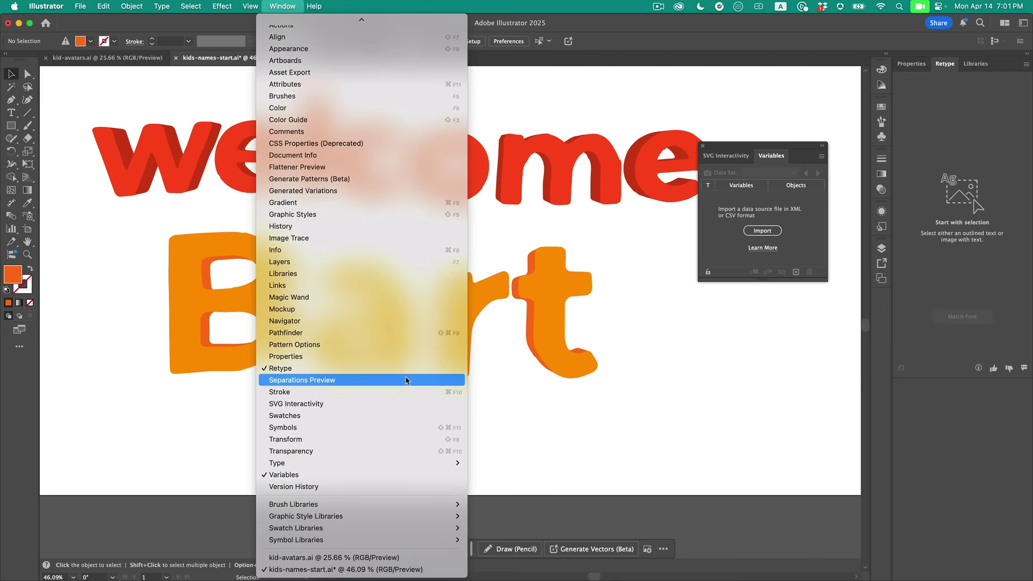
{"action": "left_click", "coordinate": [309, 477]}
{"action": "left_click_drag", "start_coordinate": [751, 143], "coordinate": [751, 112]}
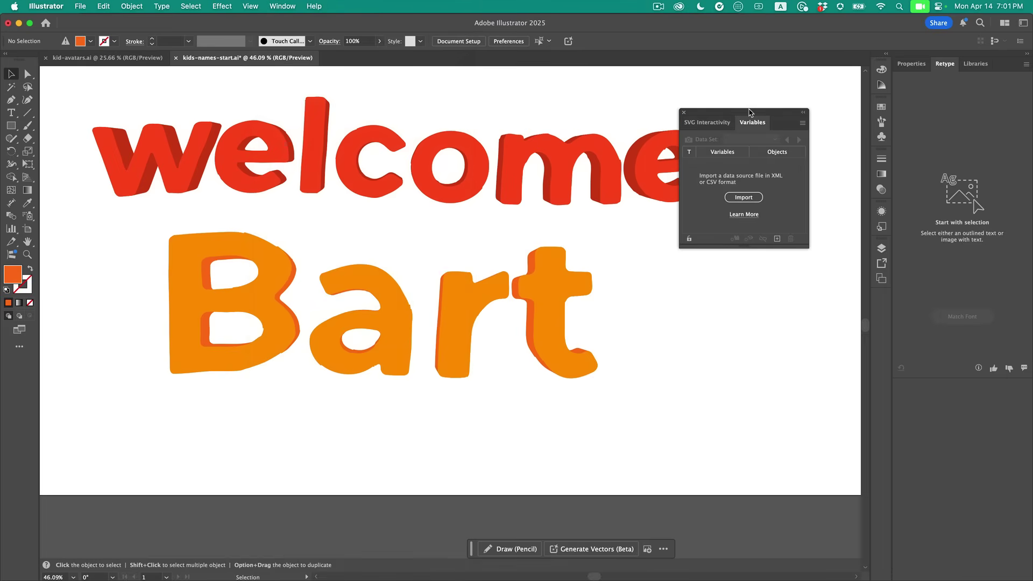
Import kids.csv from the 01 Welcome cards folder as the variables data source.
{"action": "left_click", "coordinate": [745, 198]}
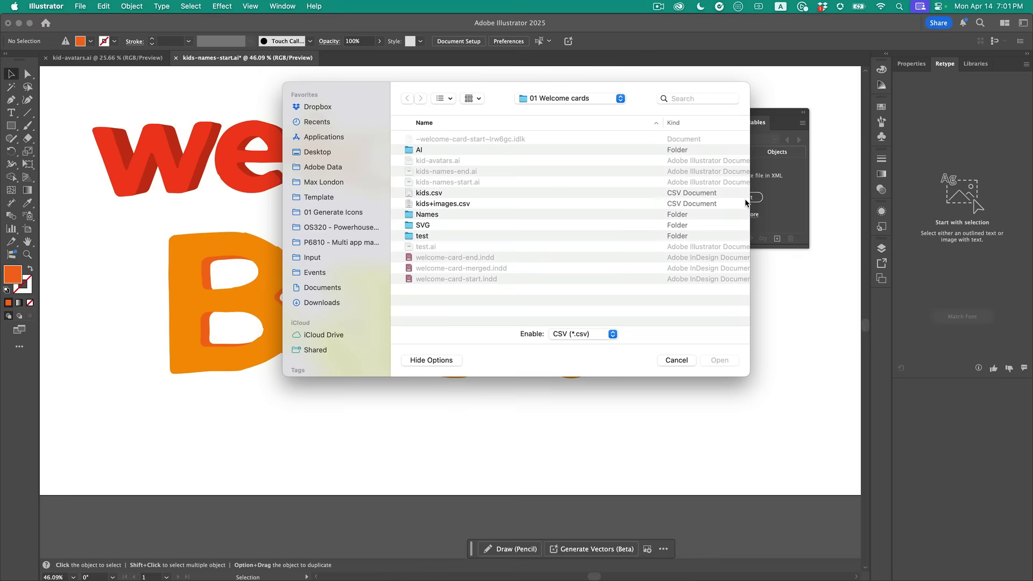
{"action": "left_click", "coordinate": [437, 194]}
{"action": "left_click", "coordinate": [730, 369]}
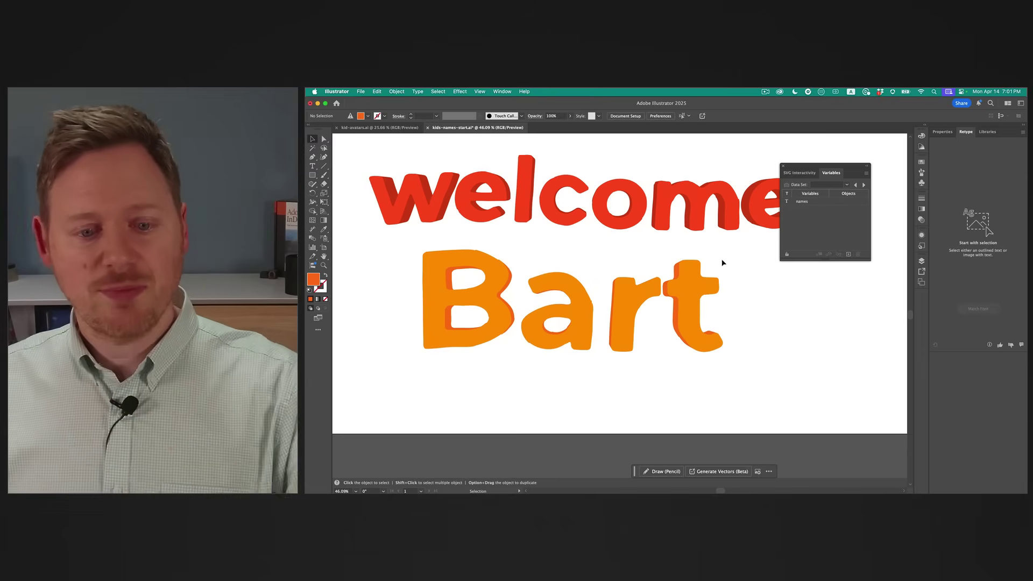
Replace the name under the welcome text with a different first name.
{"action": "left_click", "coordinate": [488, 309]}
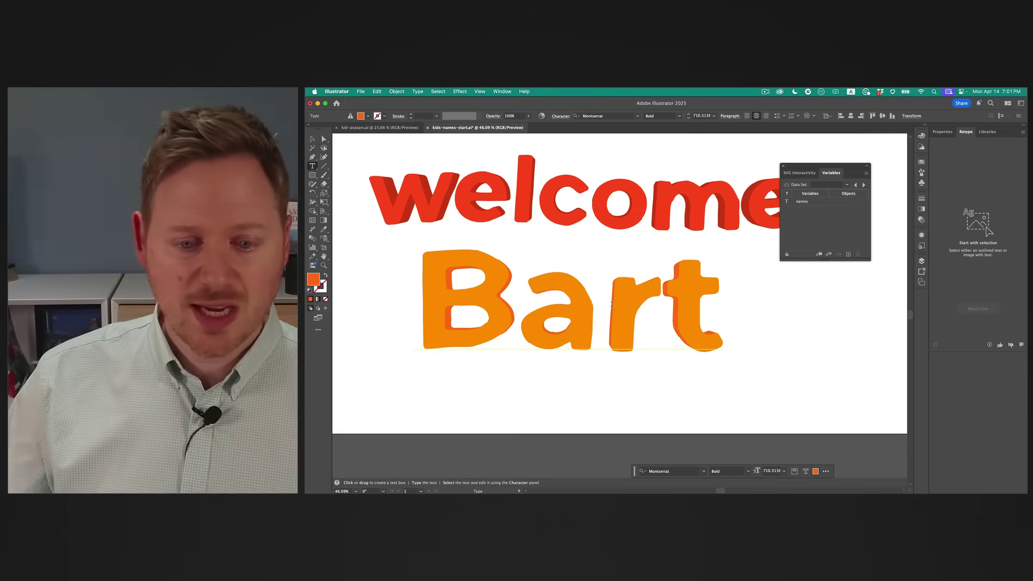
{"action": "double_click", "coordinate": [647, 304]}
{"action": "type", "text": "Anne"}
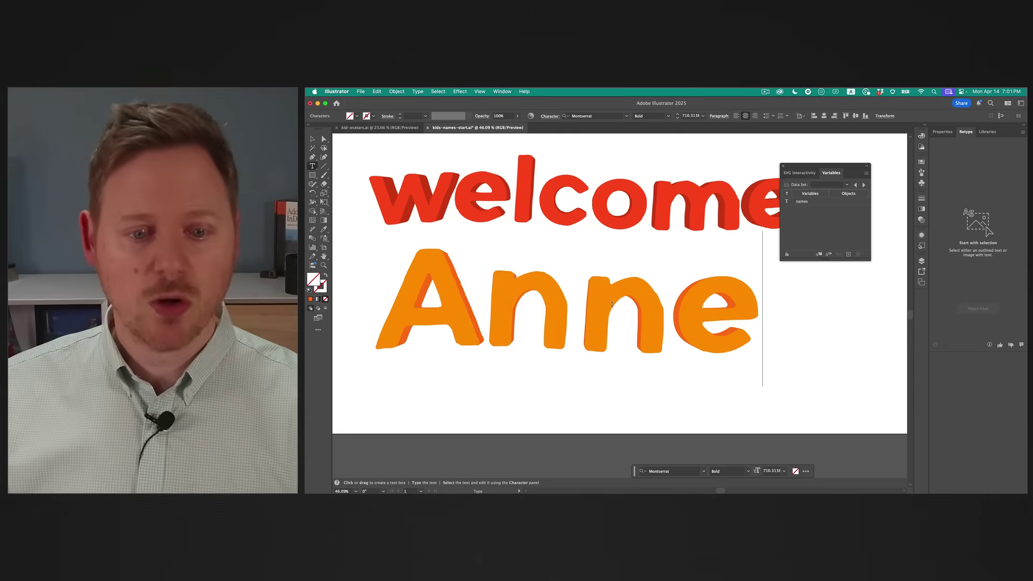
{"action": "key", "text": "Escape"}
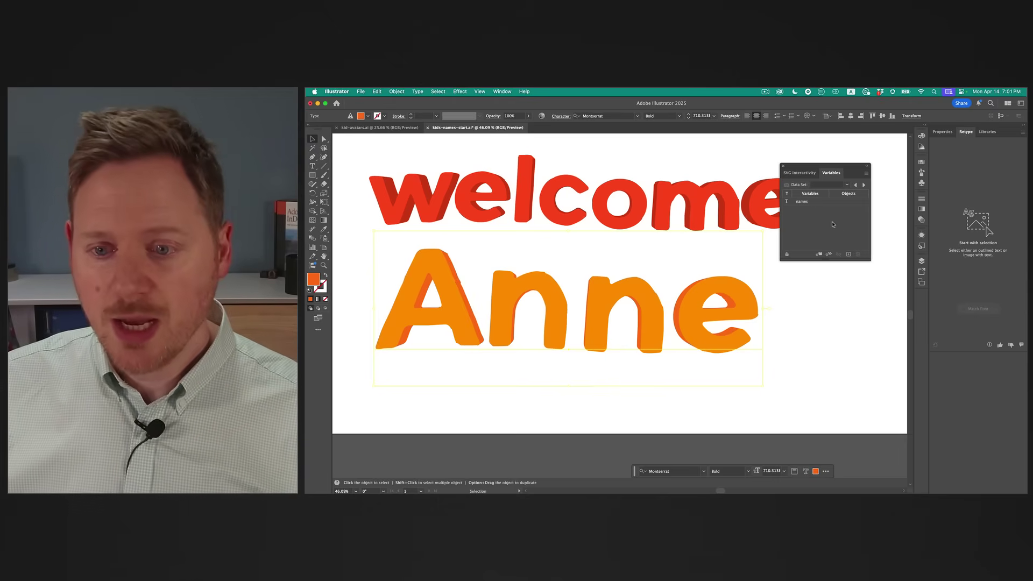
Bind the names variable to the selected name text and apply Data Set 1.
{"action": "left_click", "coordinate": [810, 202]}
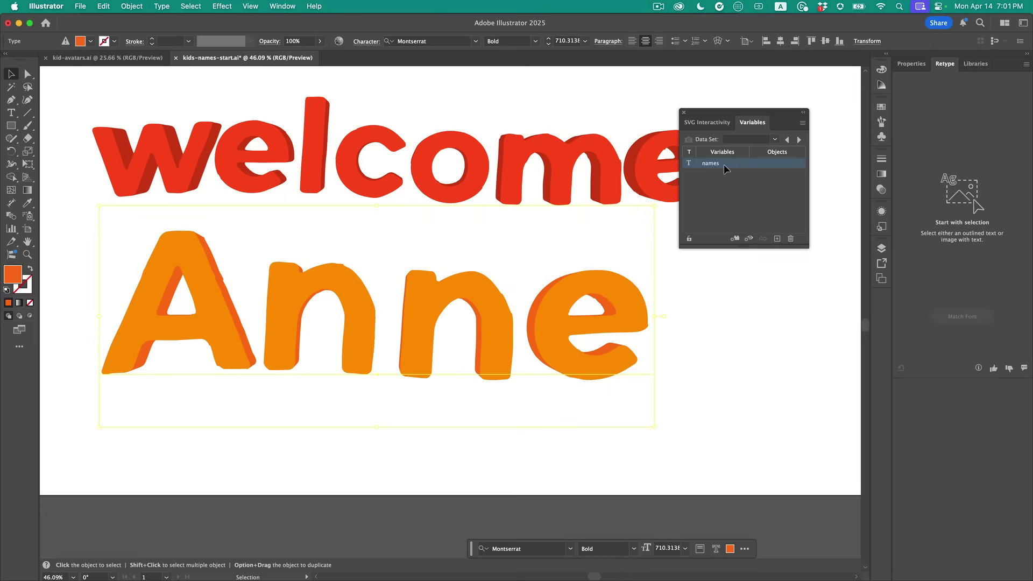
{"action": "left_click", "coordinate": [735, 240]}
{"action": "left_click", "coordinate": [774, 139]}
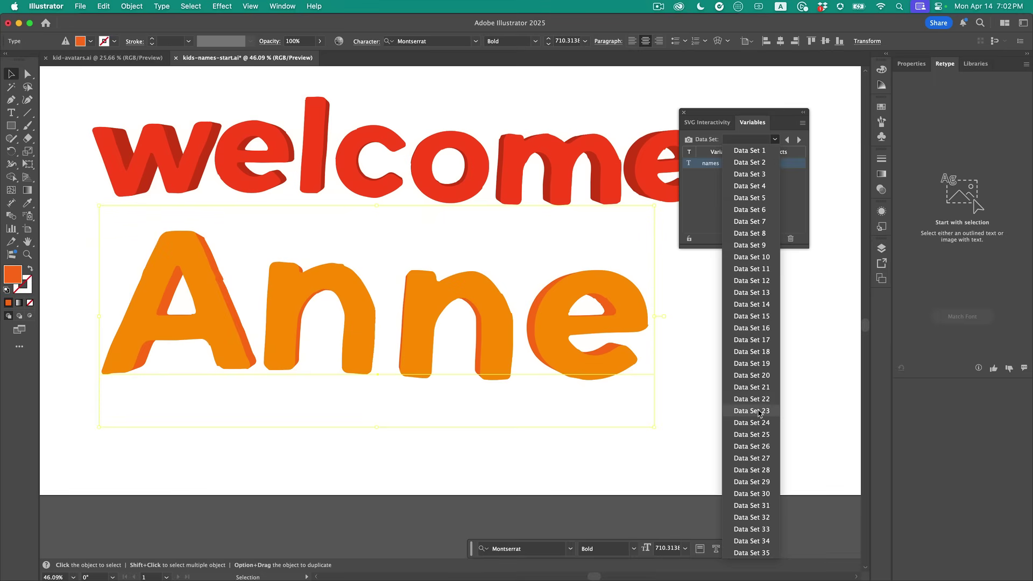
{"action": "left_click", "coordinate": [752, 152]}
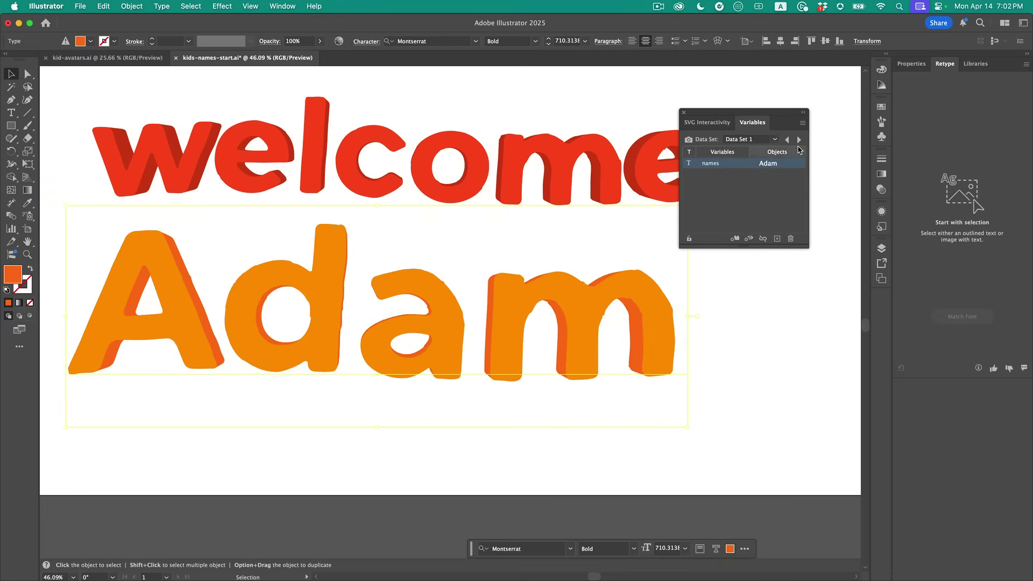
Preview the names in the artwork by advancing through the data sets up to Data Set 7.
{"action": "left_click", "coordinate": [799, 140]}
{"action": "left_click", "coordinate": [798, 139]}
{"action": "left_click", "coordinate": [799, 139]}
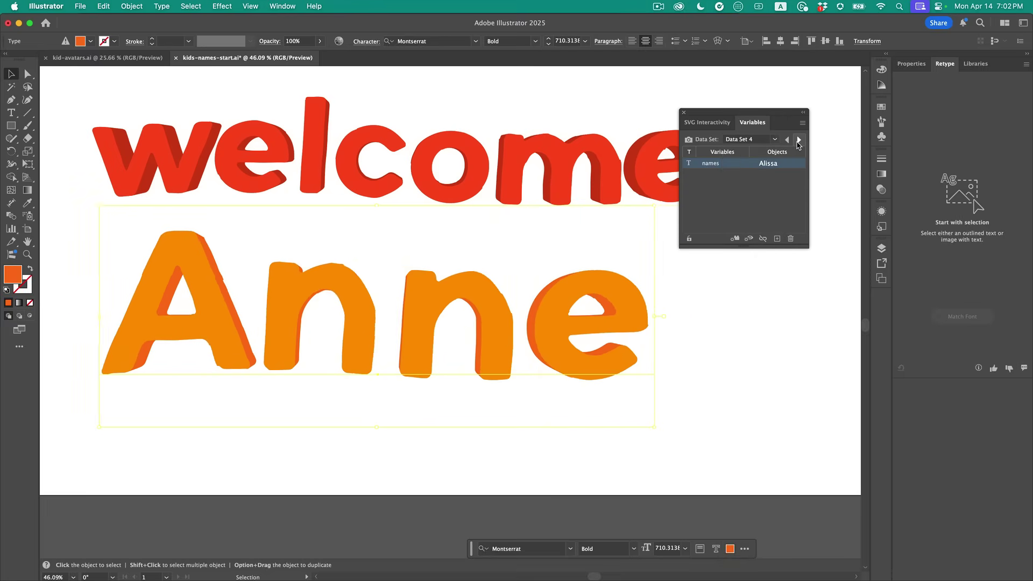
{"action": "left_click", "coordinate": [799, 140]}
{"action": "left_click", "coordinate": [799, 140]}
{"action": "left_click", "coordinate": [798, 140]}
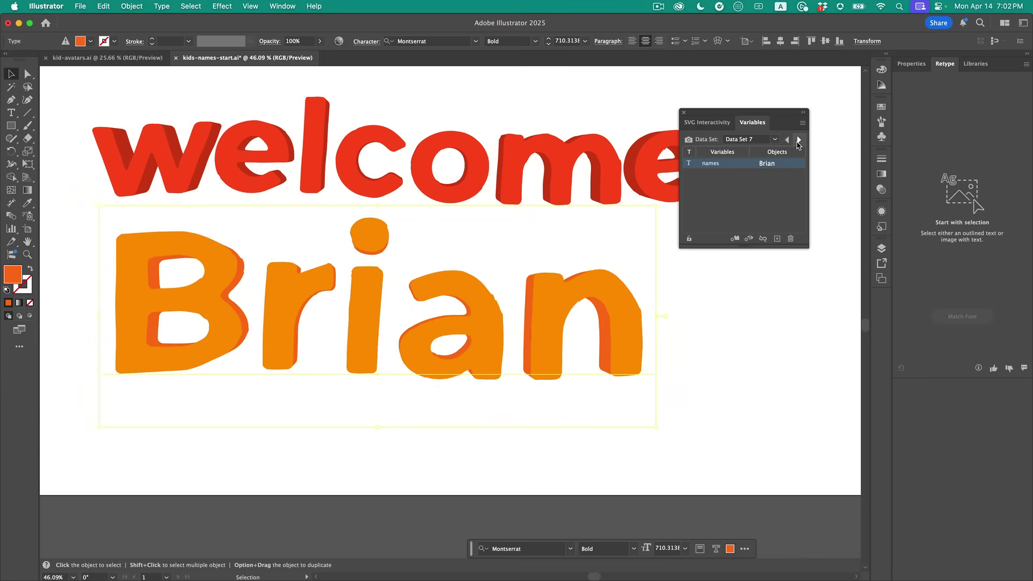
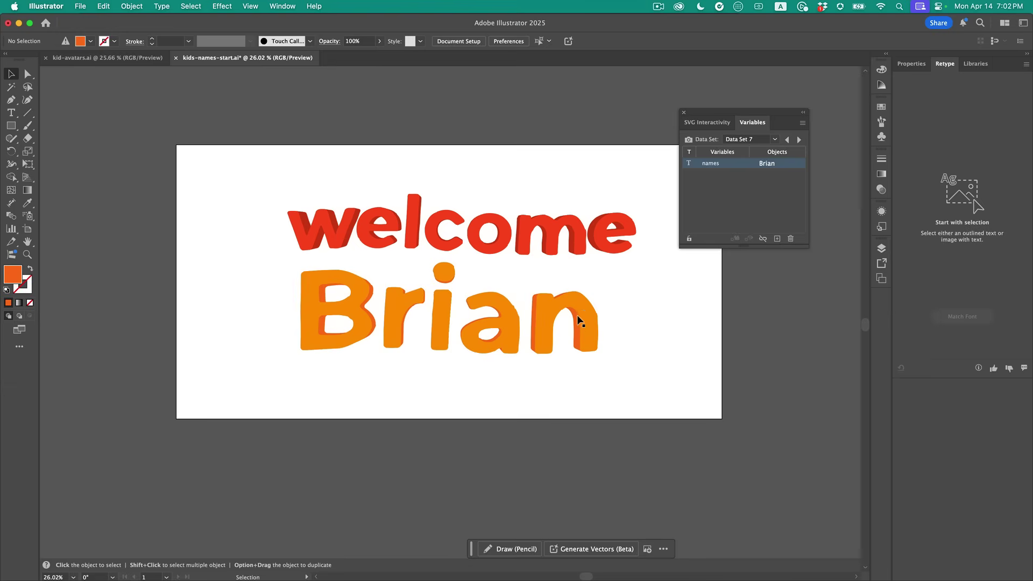
Show the Default Actions list and place it beside the artboard.
{"action": "left_click", "coordinate": [275, 5]}
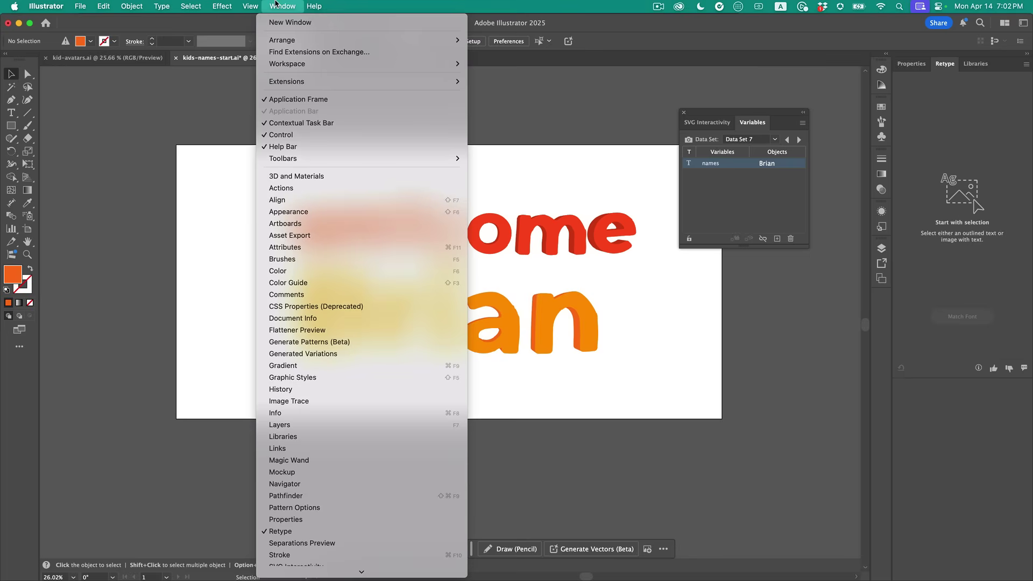
{"action": "left_click", "coordinate": [298, 189]}
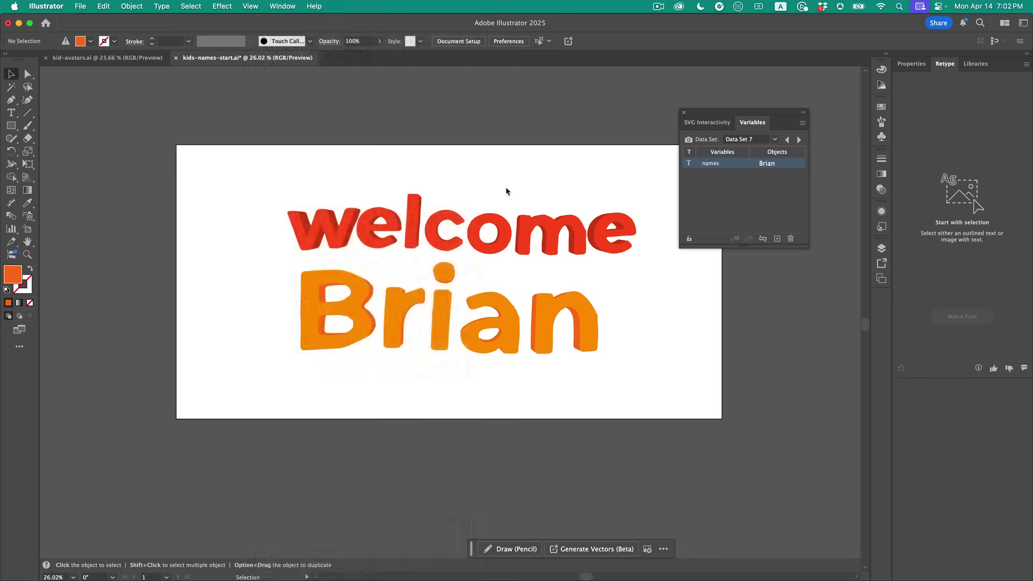
{"action": "left_click_drag", "start_coordinate": [130, 91], "coordinate": [114, 87]}
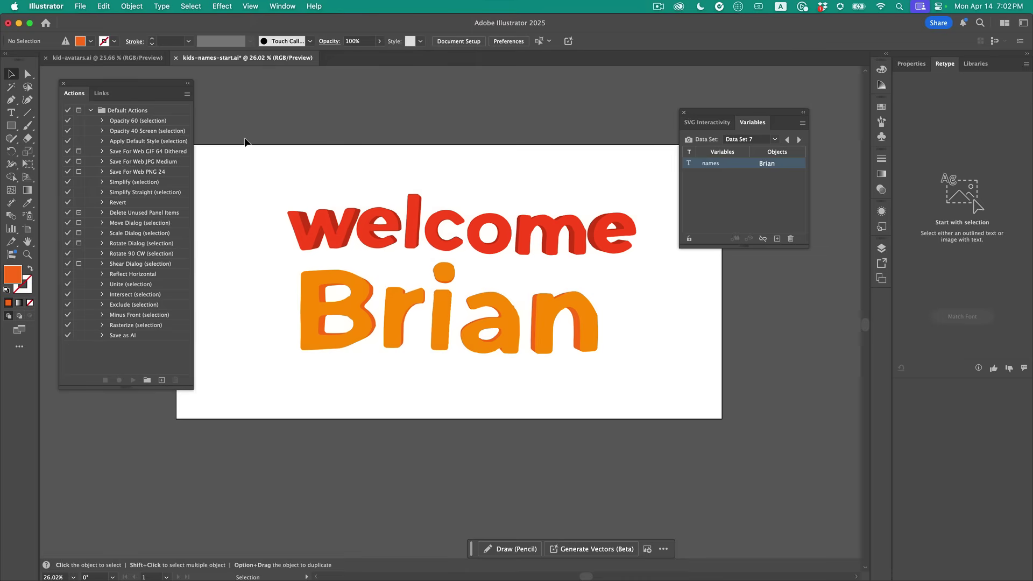
Inspect the Save as AI action in the Default Actions set.
{"action": "left_click", "coordinate": [132, 338]}
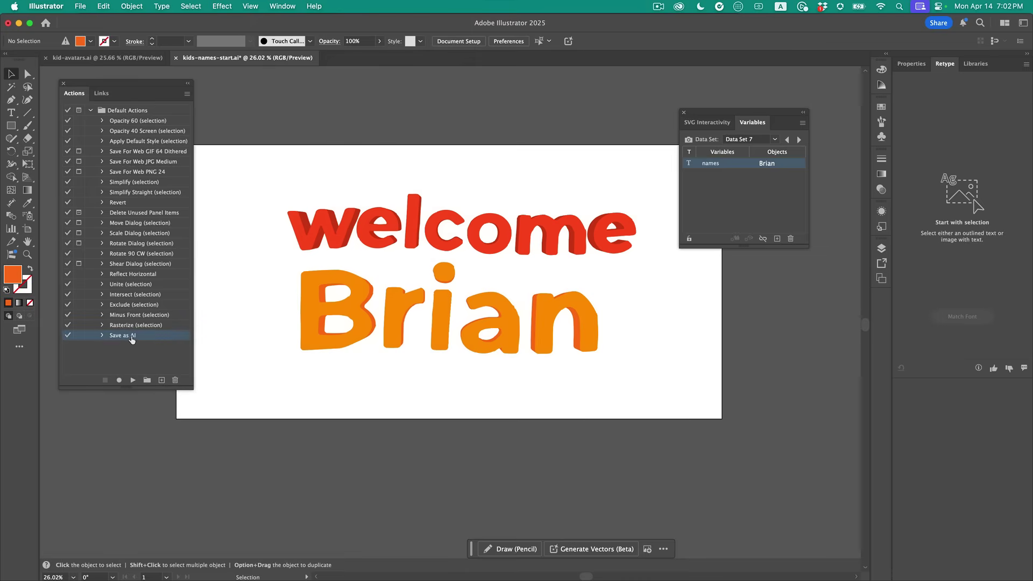
{"action": "left_click", "coordinate": [103, 337]}
{"action": "left_click", "coordinate": [103, 336]}
{"action": "left_click", "coordinate": [126, 368]}
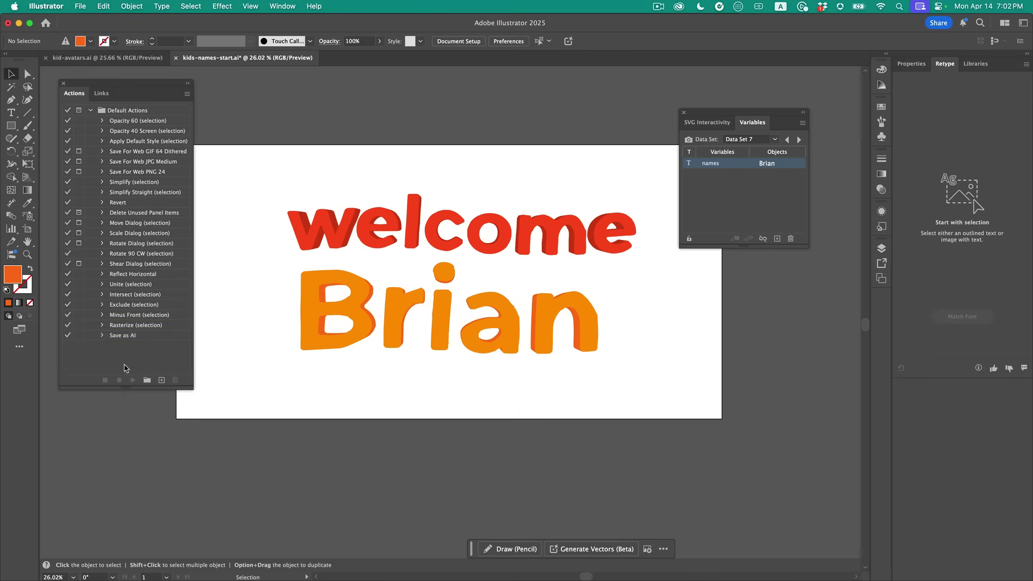
Open the Batch settings for the Save as AI action and set the source to Data Sets.
{"action": "left_click", "coordinate": [186, 94]}
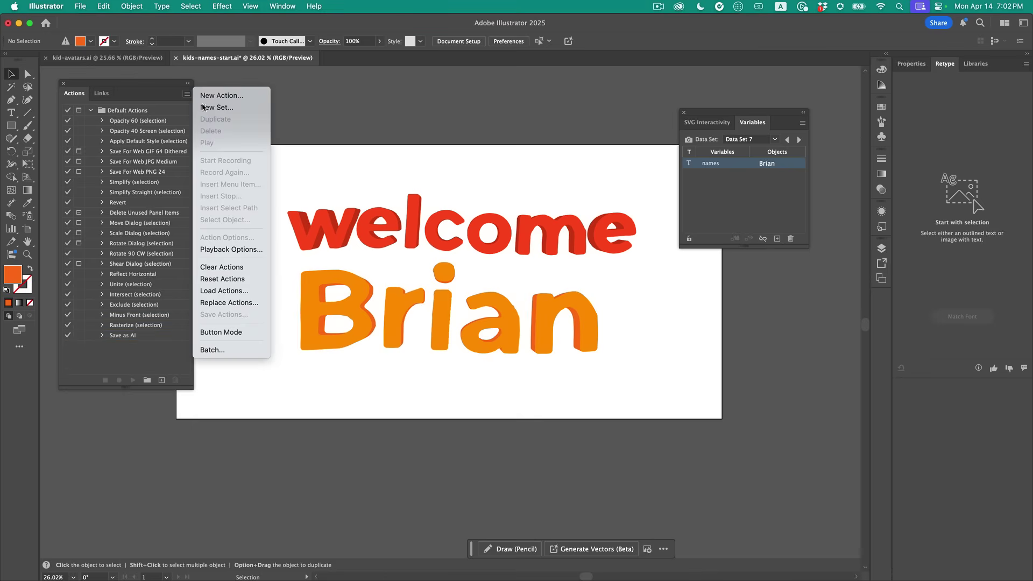
{"action": "left_click", "coordinate": [218, 349]}
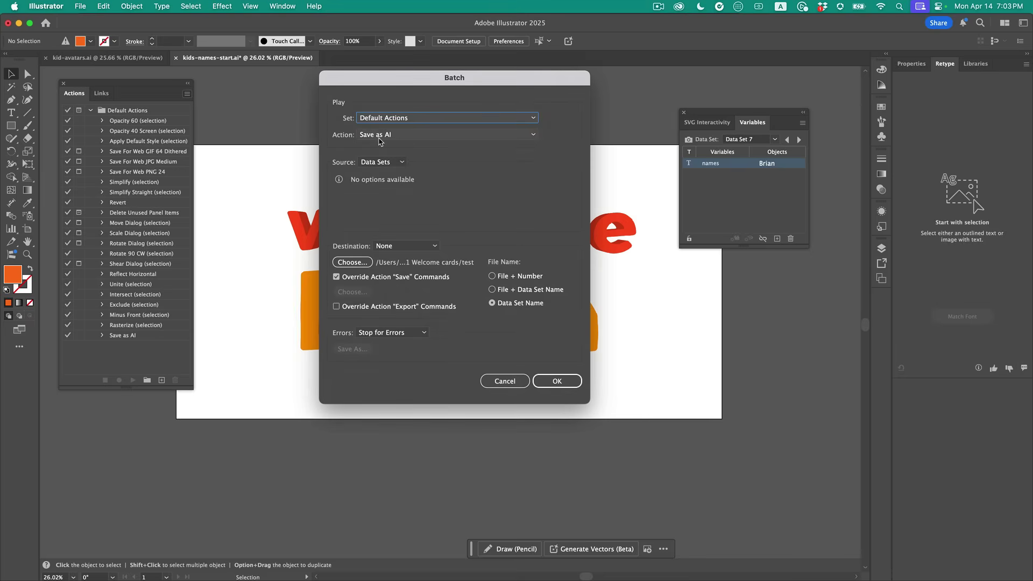
{"action": "left_click", "coordinate": [382, 162]}
{"action": "left_click", "coordinate": [384, 175]}
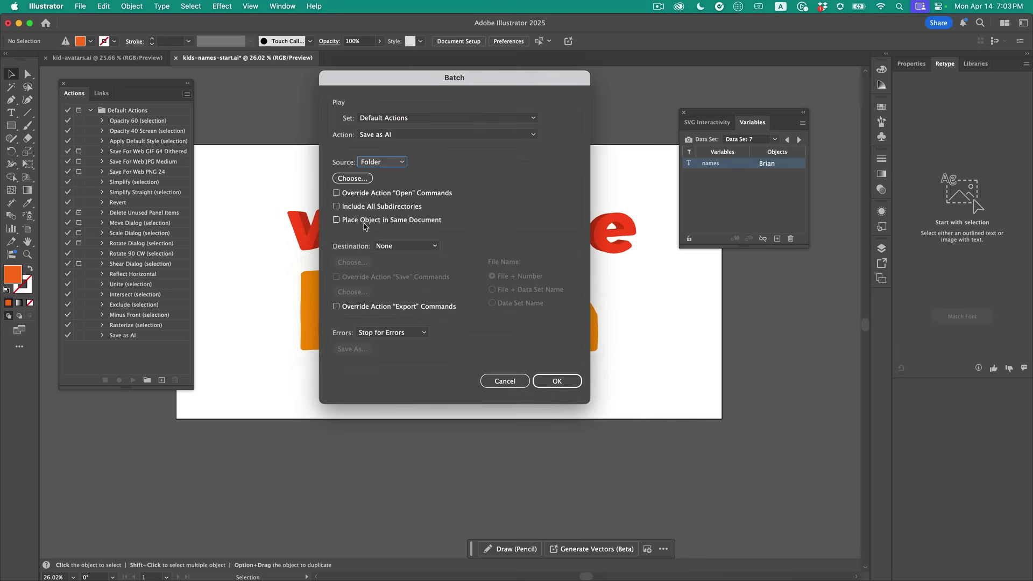
{"action": "left_click", "coordinate": [392, 162]}
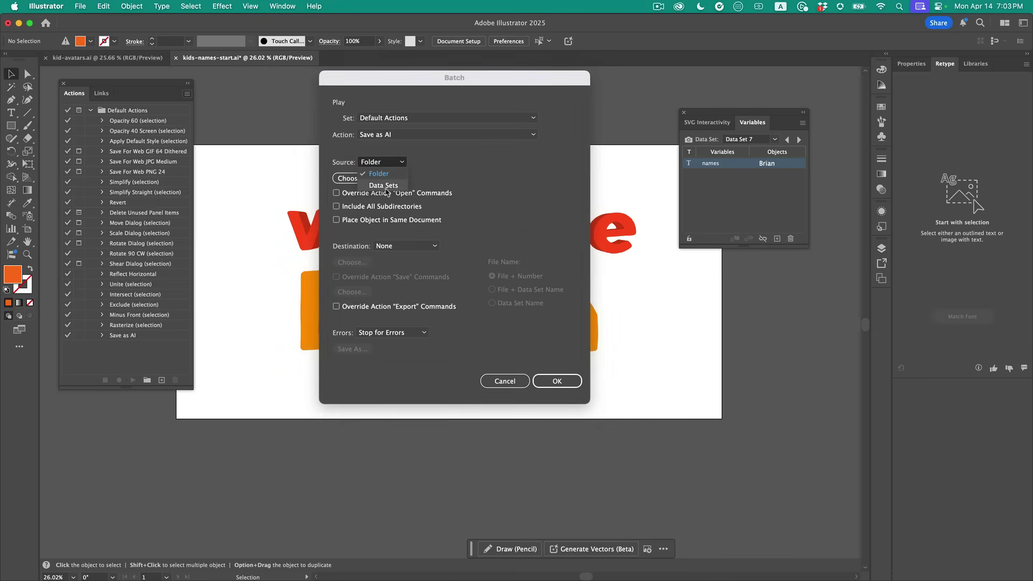
{"action": "left_click", "coordinate": [384, 186]}
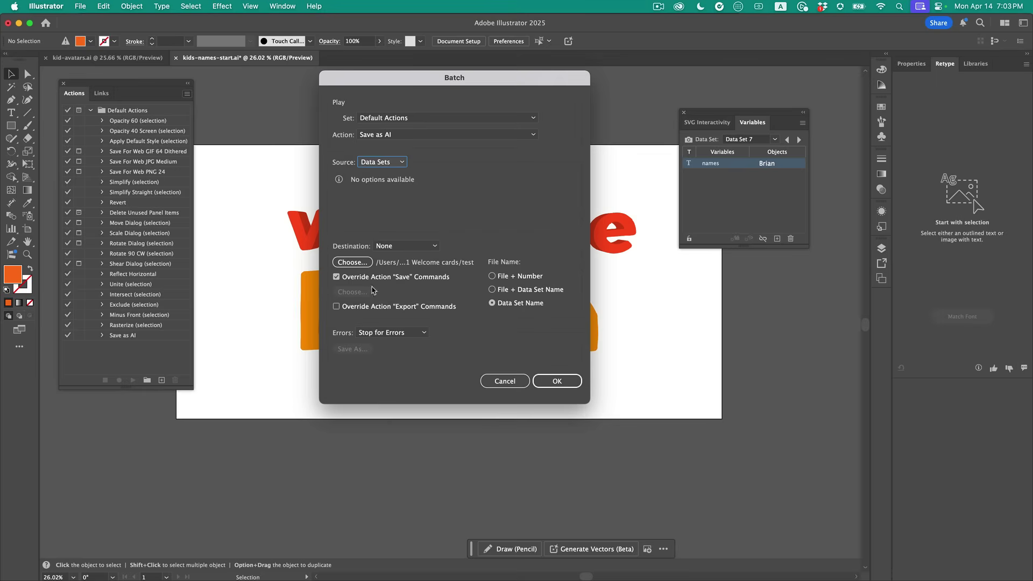
Choose the test folder as the save destination and run the batch with files named by data set.
{"action": "left_click", "coordinate": [353, 263]}
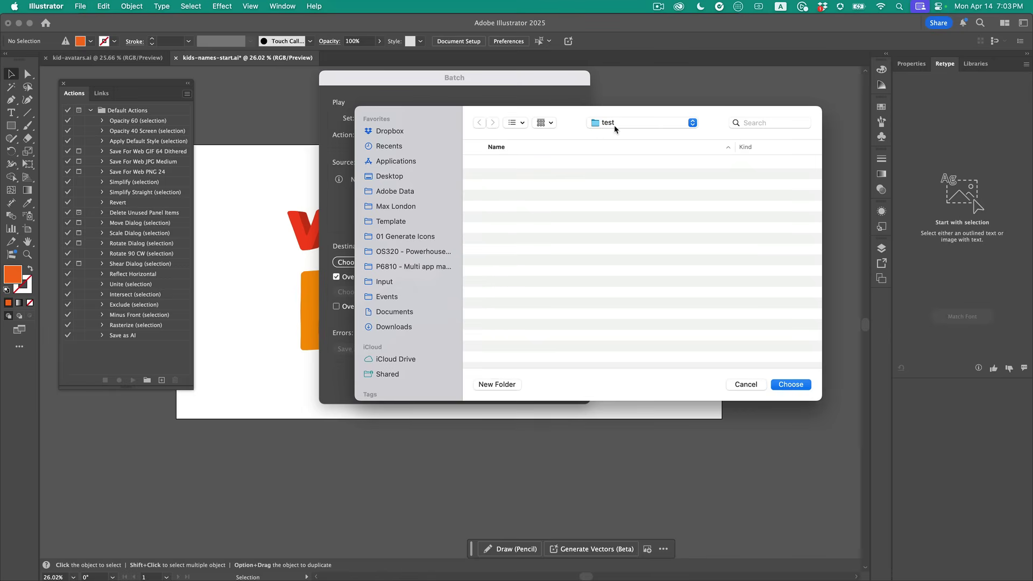
{"action": "left_click", "coordinate": [790, 384]}
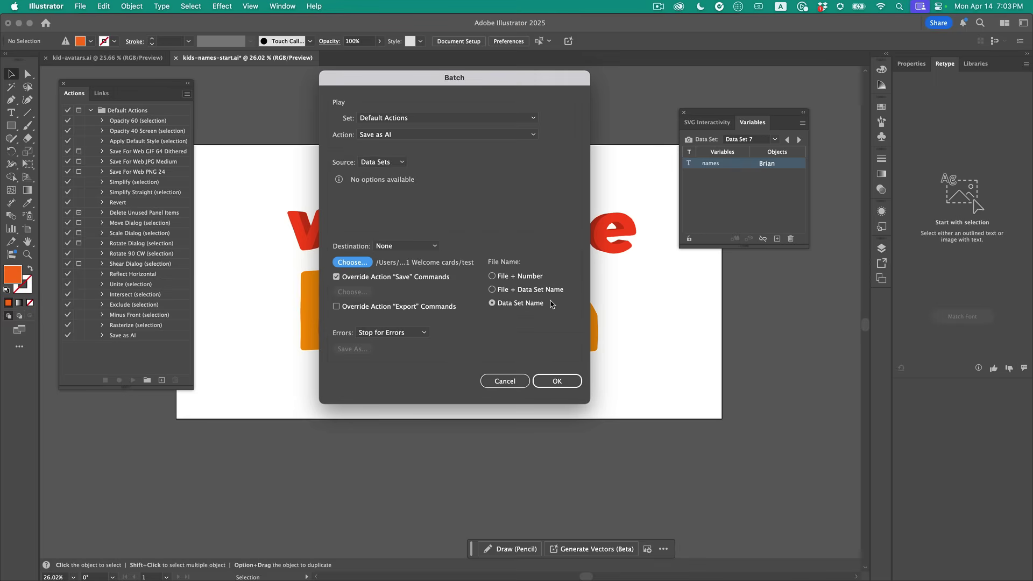
{"action": "left_click", "coordinate": [557, 381]}
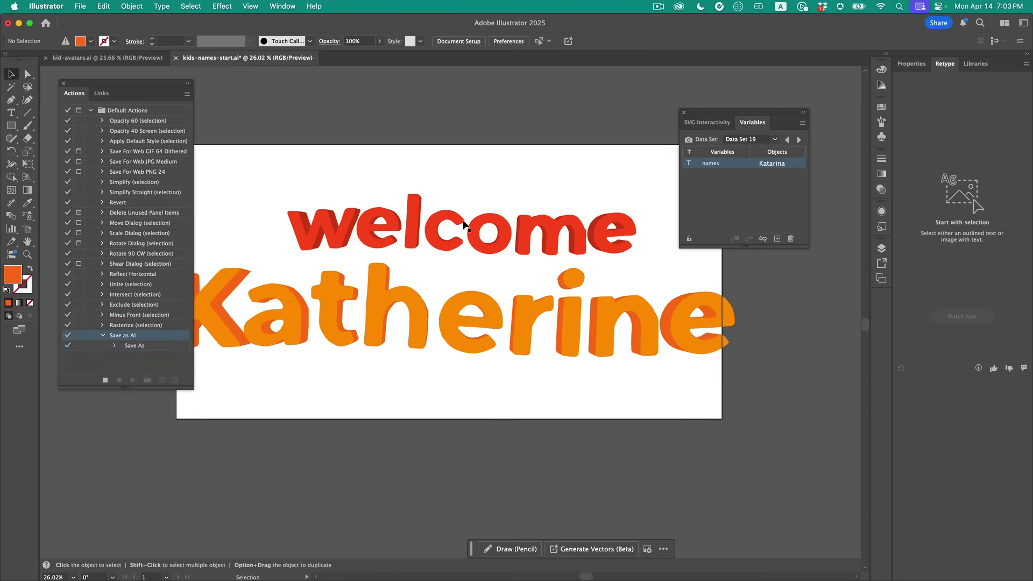
Switch to Finder and preview a few of the generated Data Set files in the test folder.
{"action": "key", "text": "super+Tab"}
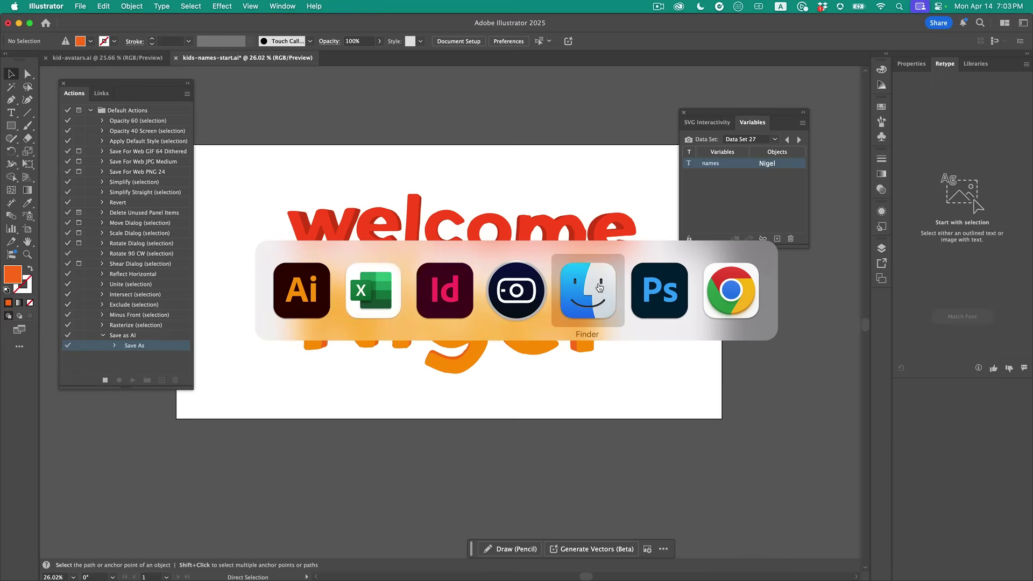
{"action": "left_click", "coordinate": [599, 287]}
{"action": "left_click", "coordinate": [597, 374]}
{"action": "scroll", "coordinate": [542, 242], "scroll_direction": "down", "scroll_amount": 5}
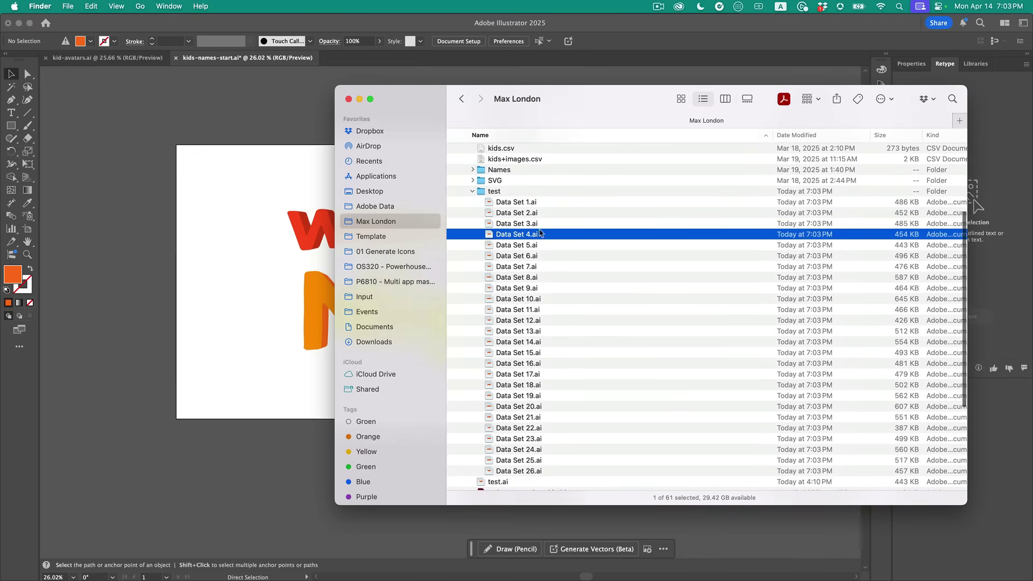
{"action": "key", "text": "Up"}
{"action": "key", "text": "space"}
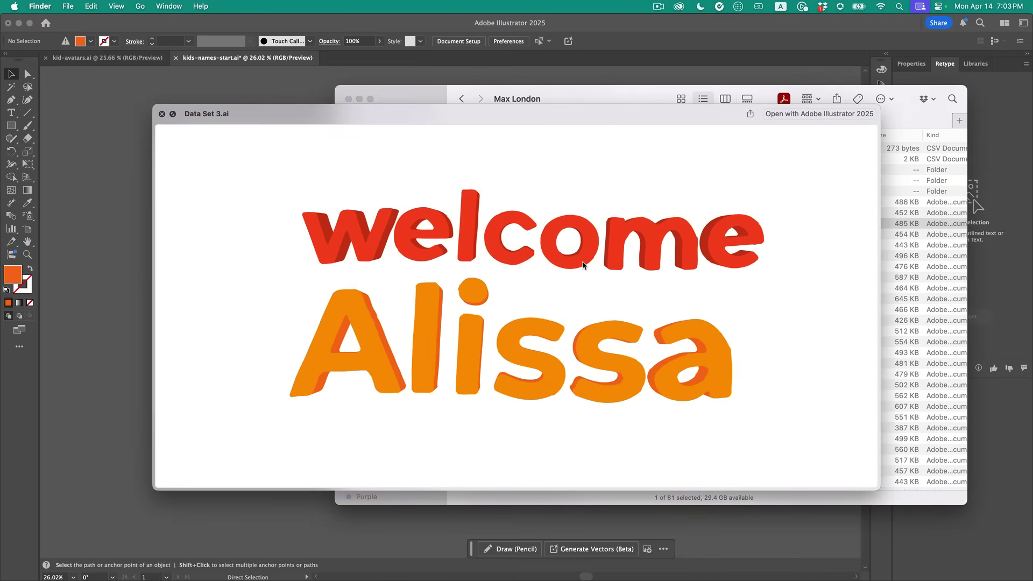
{"action": "key", "text": "Down"}
{"action": "key", "text": "Down"}
{"action": "key", "text": "space"}
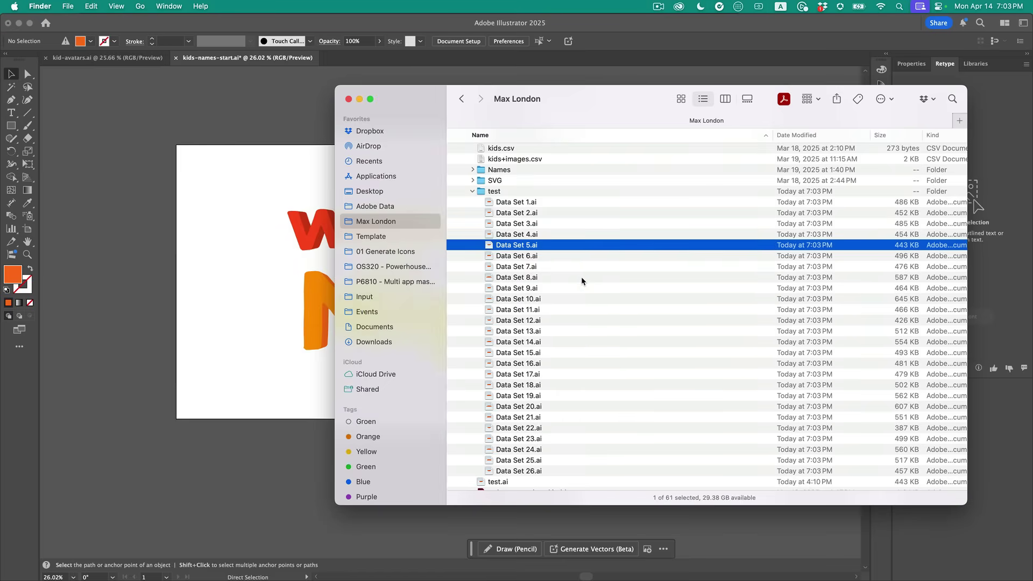
Collapse the test folder and open the Names folder inside 01 Welcome cards.
{"action": "scroll", "coordinate": [581, 280], "scroll_direction": "up", "scroll_amount": 5}
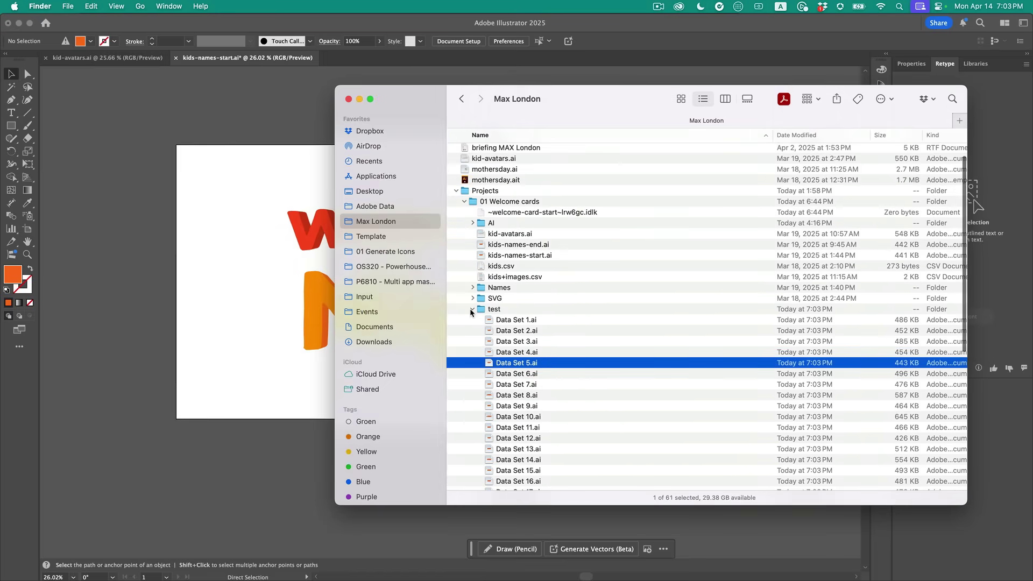
{"action": "left_click", "coordinate": [472, 309]}
{"action": "double_click", "coordinate": [493, 299]}
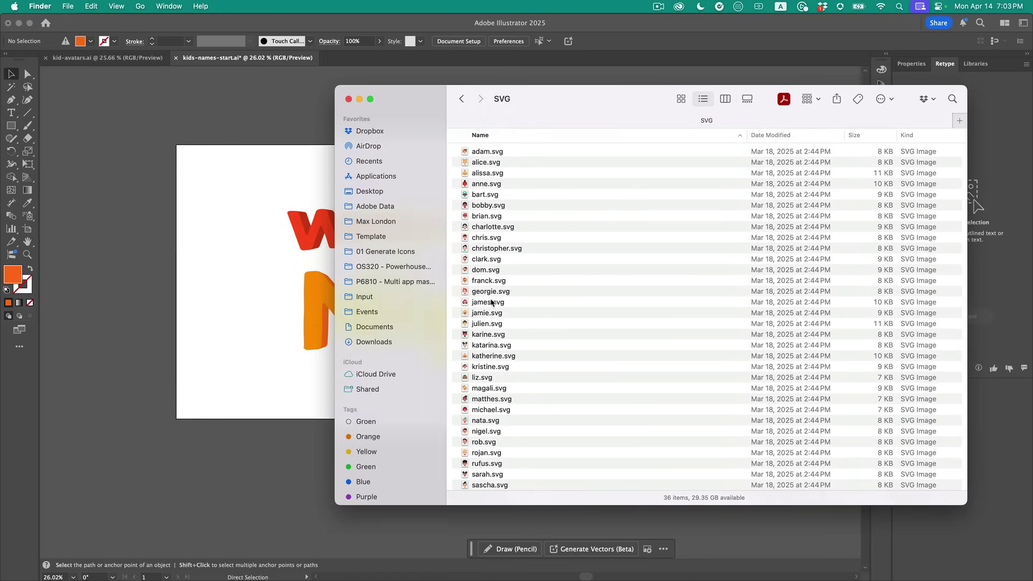
{"action": "left_click", "coordinate": [517, 154]}
{"action": "key", "text": "cmd+Up"}
{"action": "key", "text": "Down"}
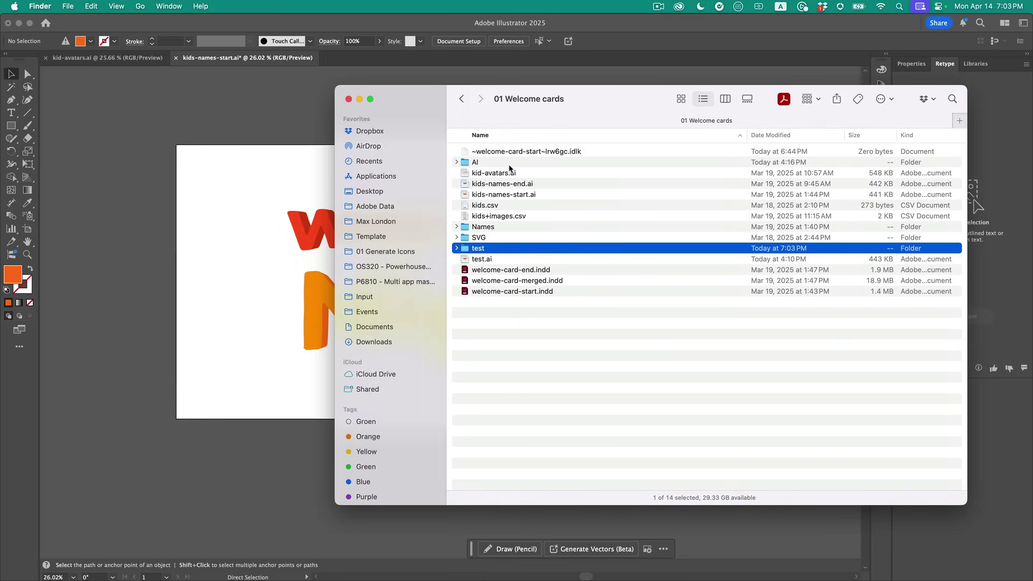
{"action": "key", "text": "Up"}
{"action": "key", "text": "Up"}
{"action": "key", "text": "Right"}
{"action": "key", "text": "super+Down"}
Preview several of the prepared name artwork files in the Names folder one after another.
{"action": "key", "text": "Down"}
{"action": "key", "text": "Down"}
{"action": "key", "text": "space"}
{"action": "key", "text": "Down"}
{"action": "key", "text": "Down"}
{"action": "key", "text": "Down"}
{"action": "key", "text": "Down"}
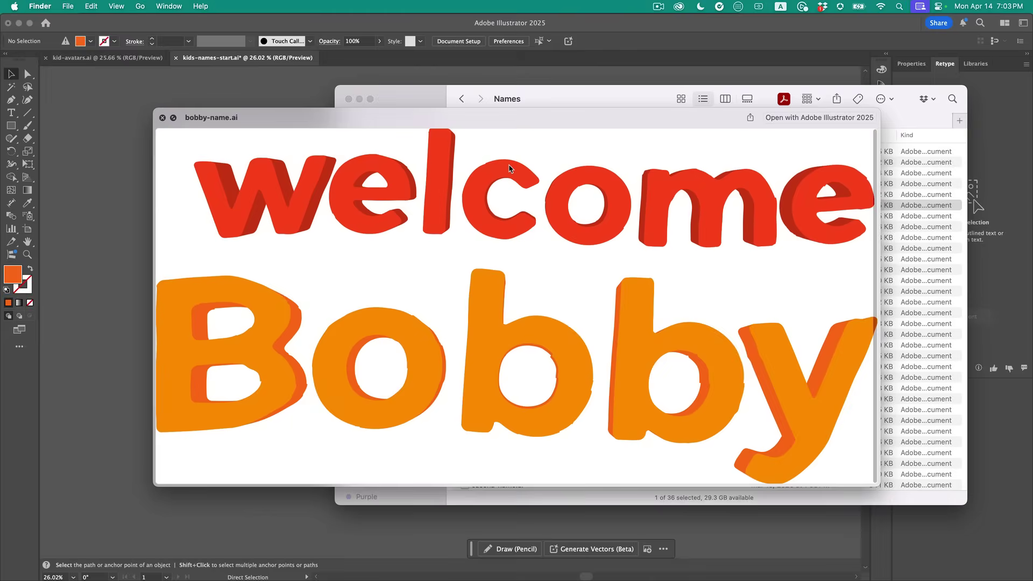
{"action": "key", "text": "Down"}
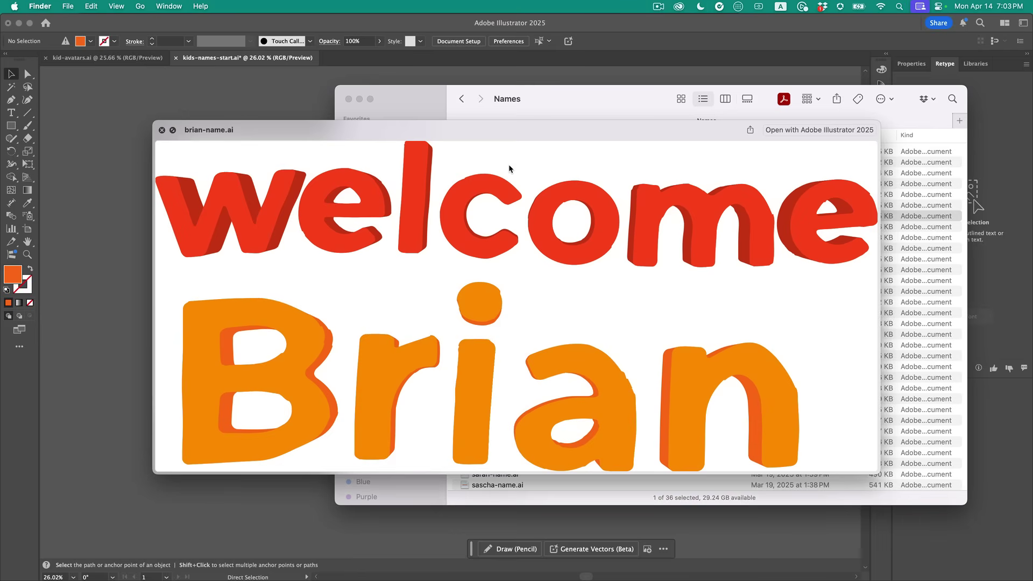
{"action": "key", "text": "Down"}
{"action": "key", "text": "Down"}
{"action": "key", "text": "Up"}
{"action": "key", "text": "space"}
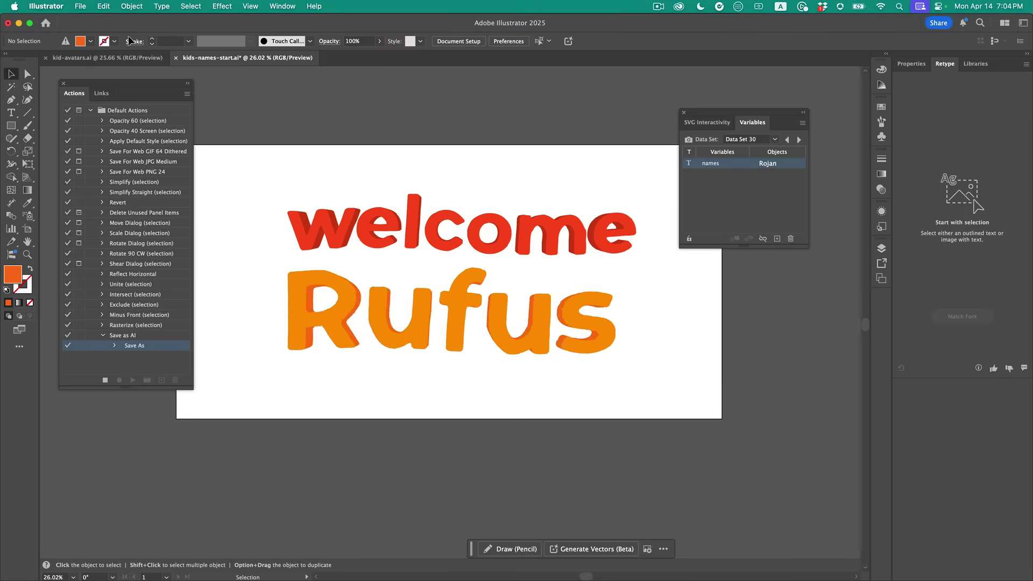
Switch to the kid-avatars.ai document in Illustrator and move the Variables panel clear of the avatars.
{"action": "left_click", "coordinate": [130, 58]}
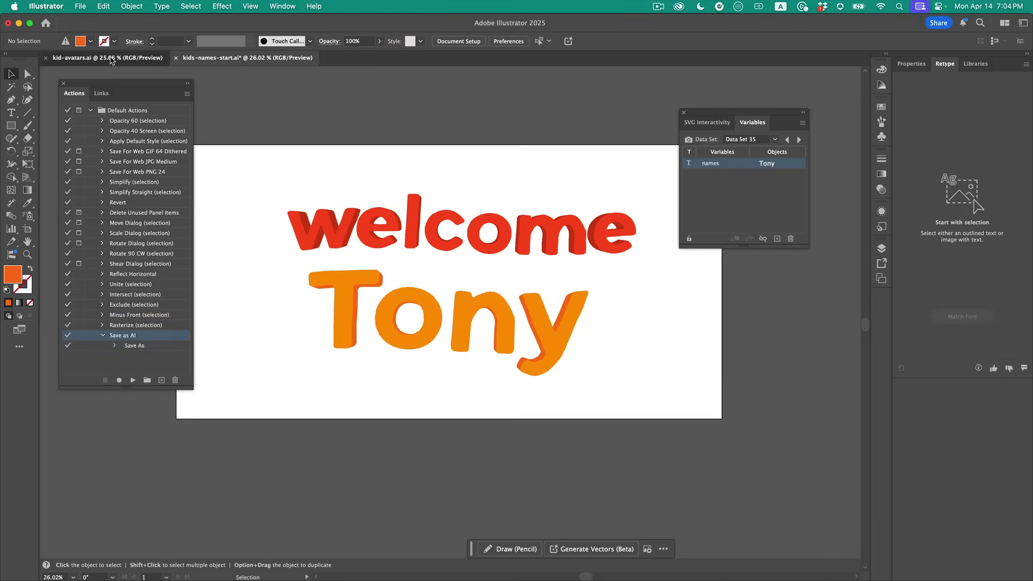
{"action": "left_click_drag", "start_coordinate": [363, 201], "coordinate": [368, 200]}
{"action": "left_click_drag", "start_coordinate": [705, 112], "coordinate": [818, 93]}
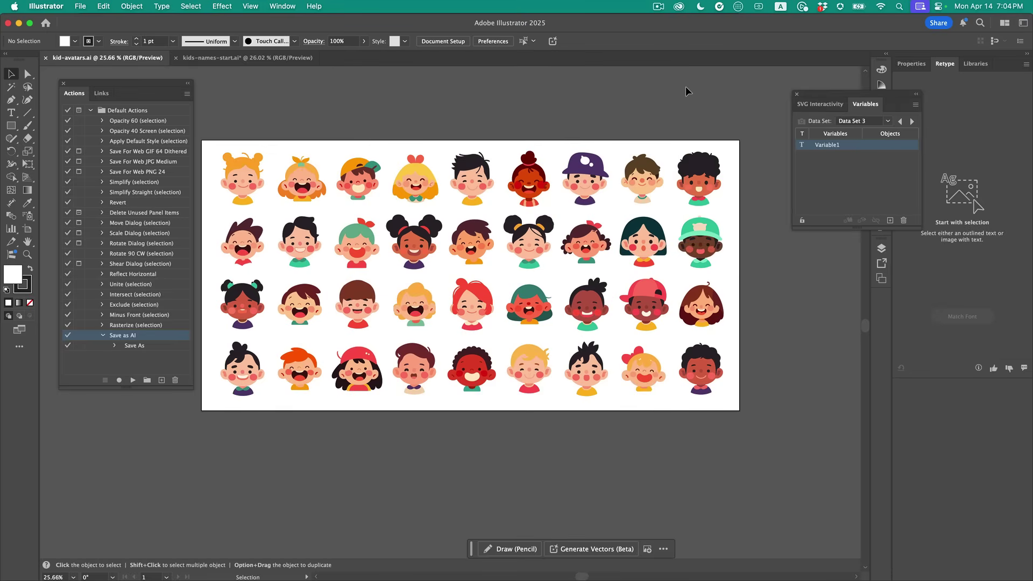
{"action": "left_click", "coordinate": [583, 195]}
{"action": "left_click", "coordinate": [538, 194]}
{"action": "left_click", "coordinate": [491, 114]}
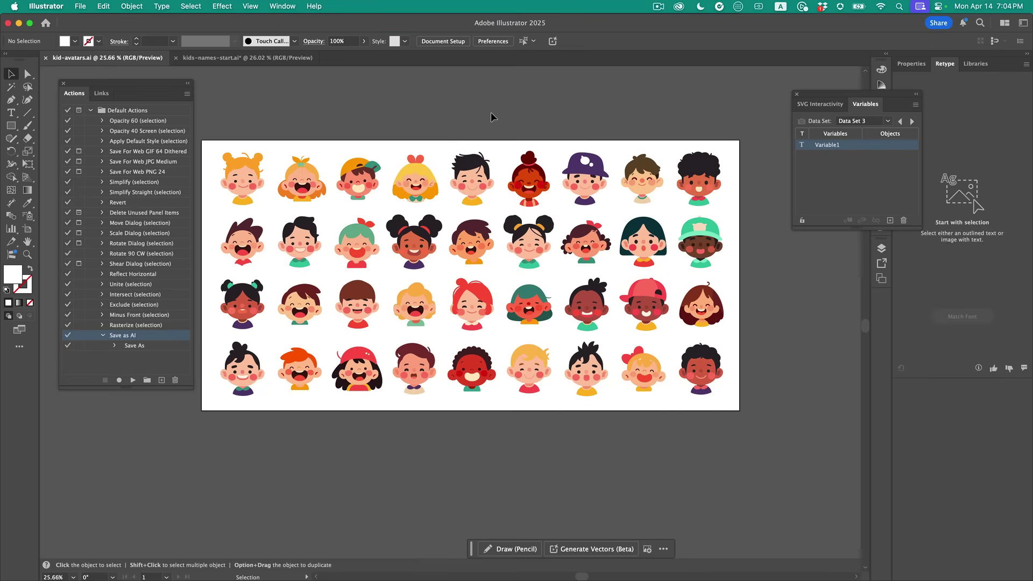
Show the Asset Export panel and select all the avatars on the artboard.
{"action": "scroll", "coordinate": [491, 113], "scroll_direction": "up", "scroll_amount": 1}
{"action": "left_click", "coordinate": [290, 7]}
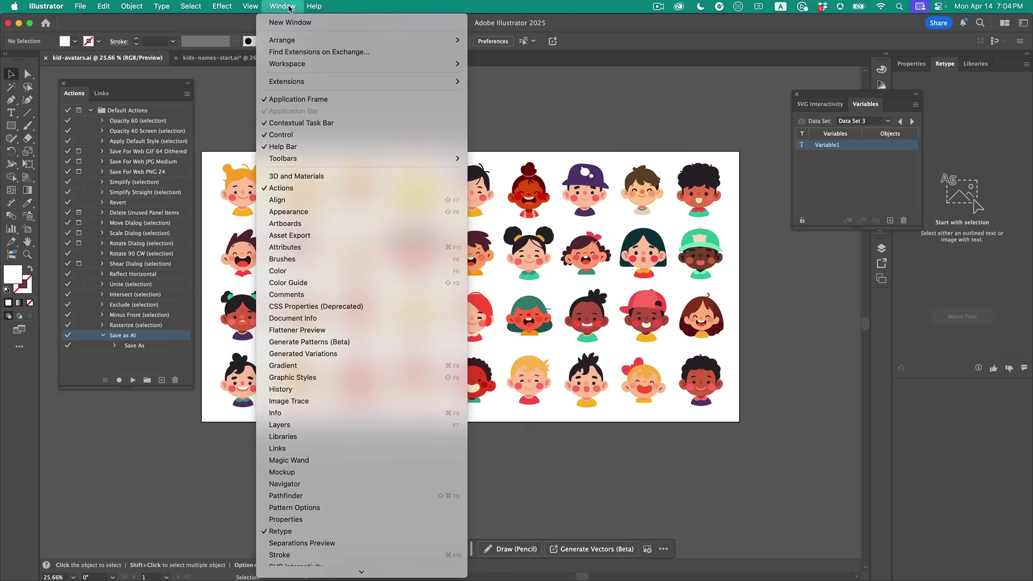
{"action": "scroll", "coordinate": [296, 211], "scroll_direction": "down", "scroll_amount": 2}
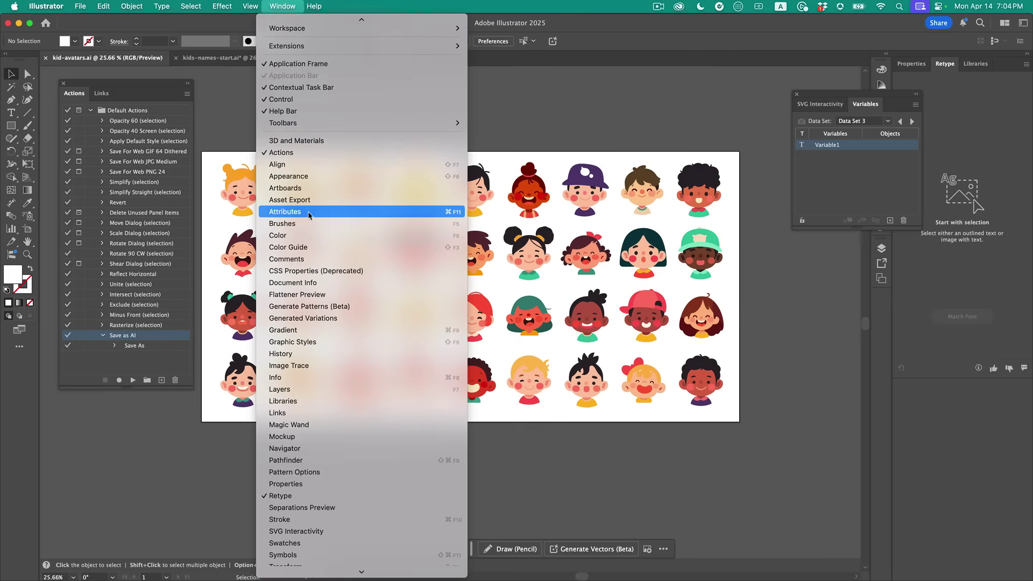
{"action": "left_click", "coordinate": [296, 200]}
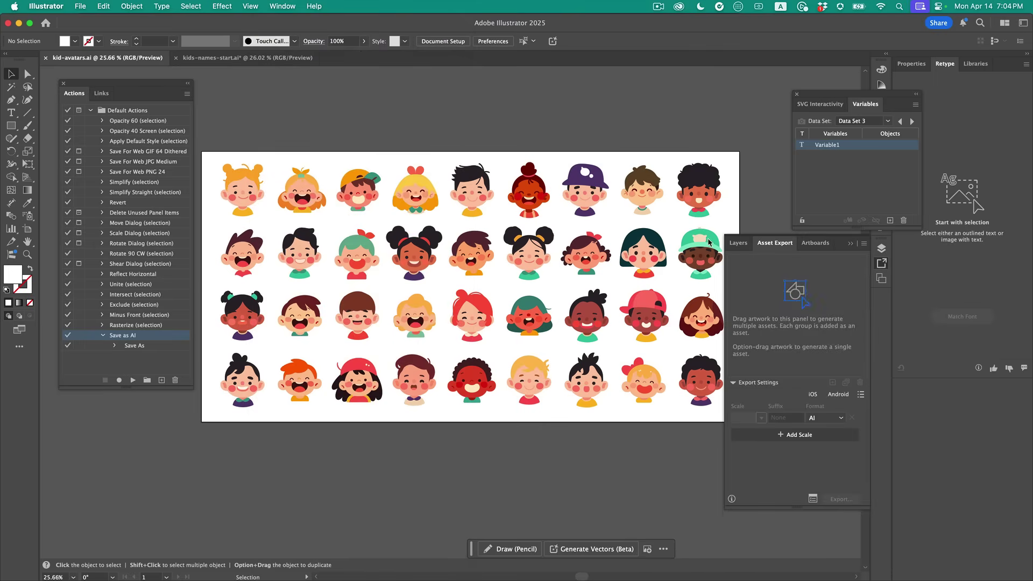
{"action": "left_click_drag", "start_coordinate": [209, 155], "coordinate": [507, 284]}
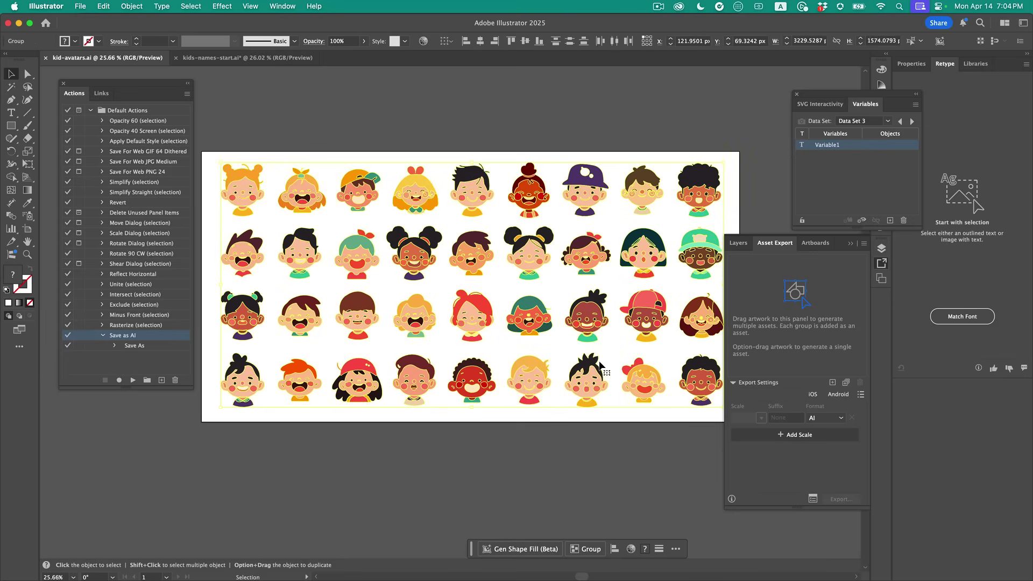
Move the Variables panel further aside and check the avatar group names in the kids layer.
{"action": "left_click_drag", "start_coordinate": [818, 104], "coordinate": [970, 116]}
{"action": "left_click", "coordinate": [882, 248]}
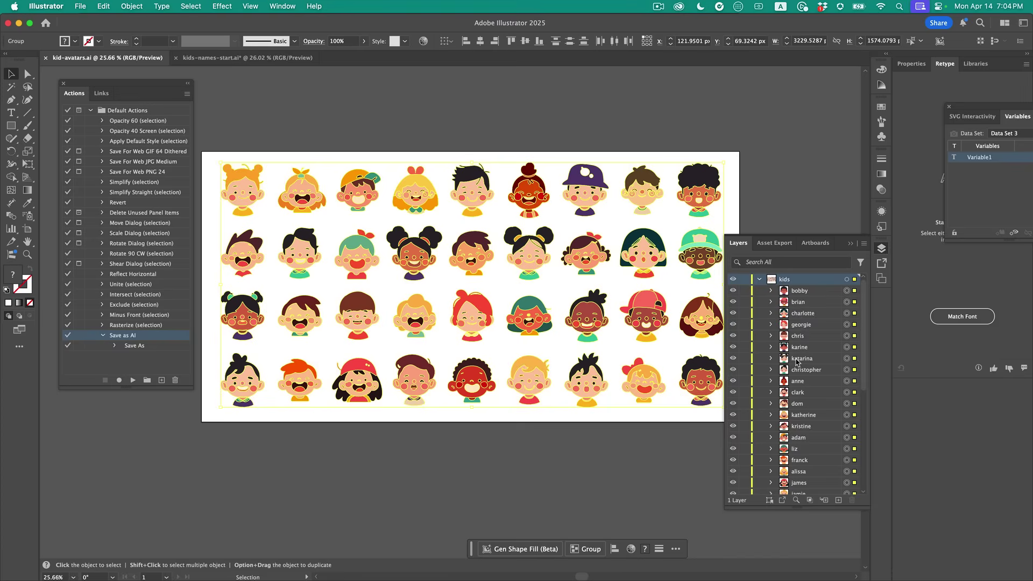
{"action": "left_click", "coordinate": [879, 250]}
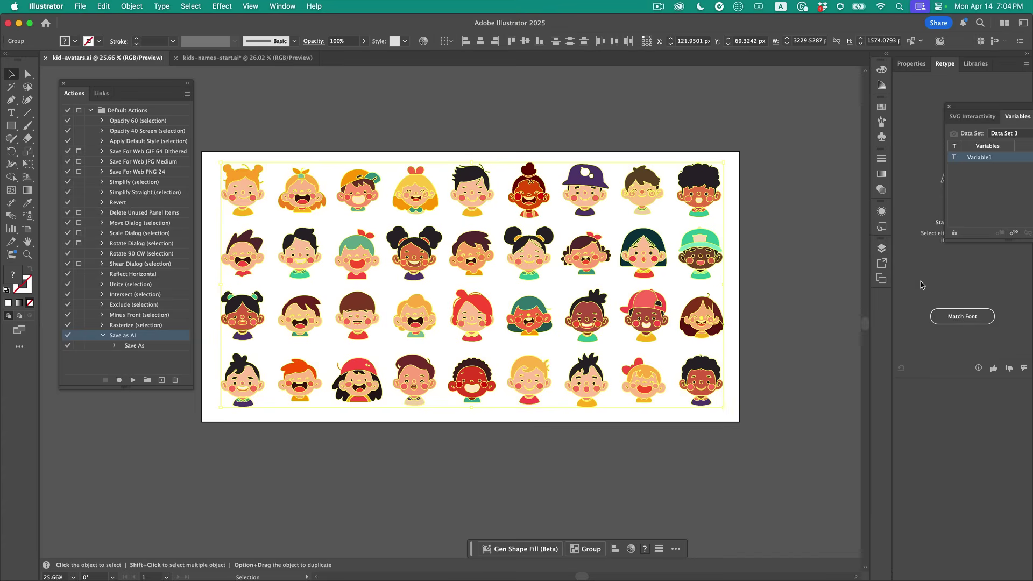
Add the selected avatars to Asset Export as multiple separate assets and keep AI as the export format.
{"action": "left_click", "coordinate": [283, 6]}
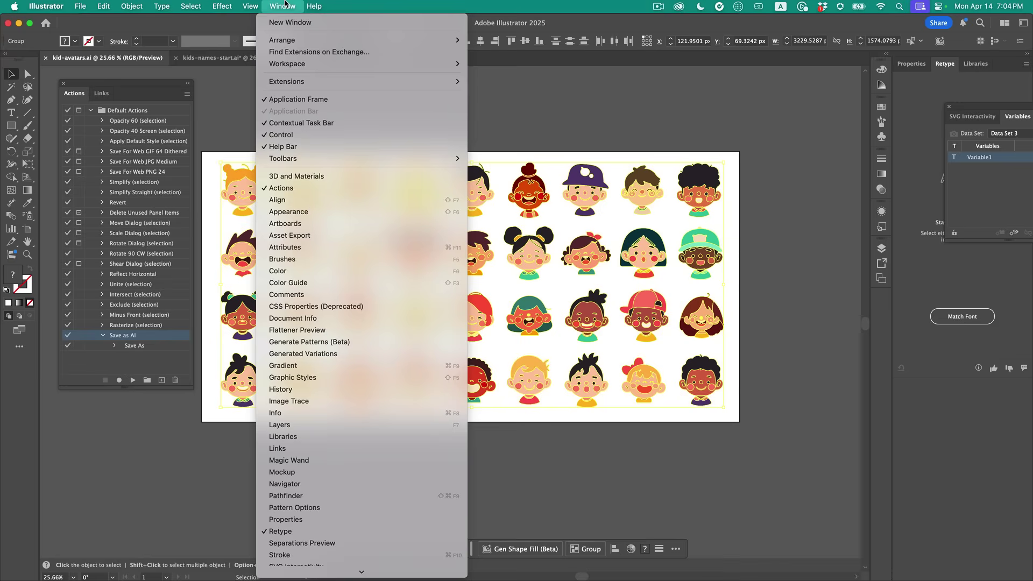
{"action": "left_click", "coordinate": [305, 235]}
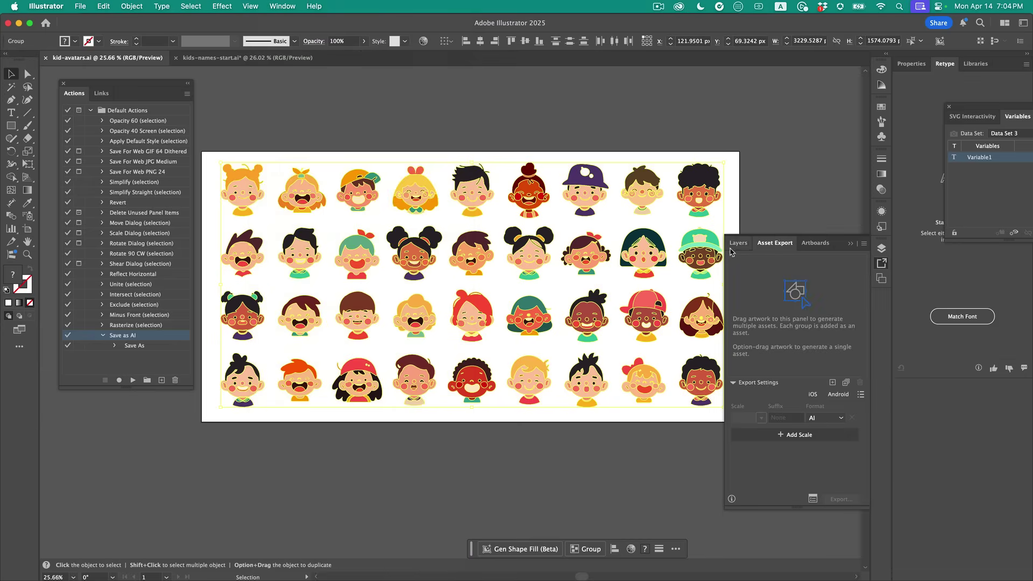
{"action": "left_click", "coordinate": [846, 383]}
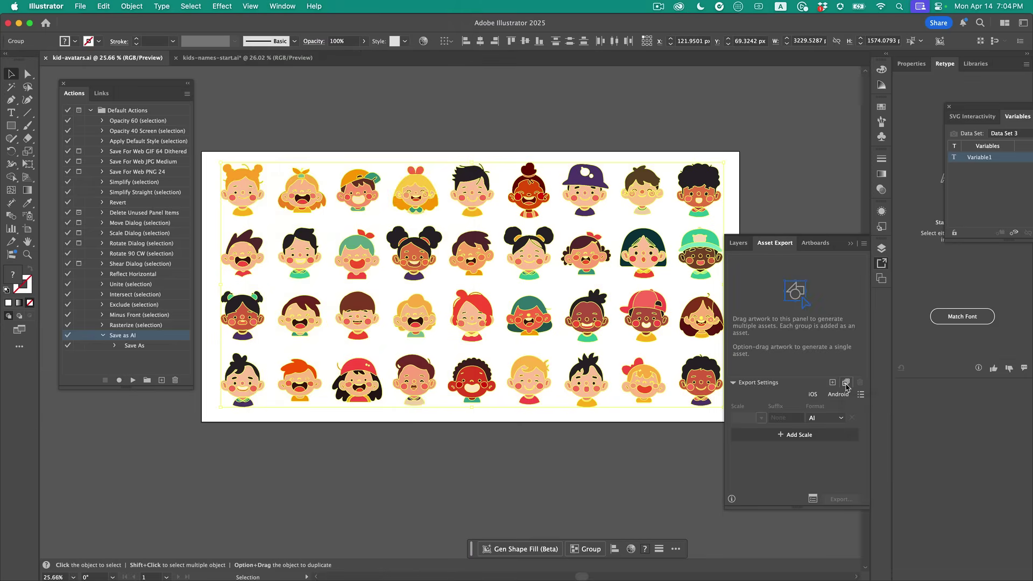
{"action": "left_click_drag", "start_coordinate": [861, 358], "coordinate": [870, 272]}
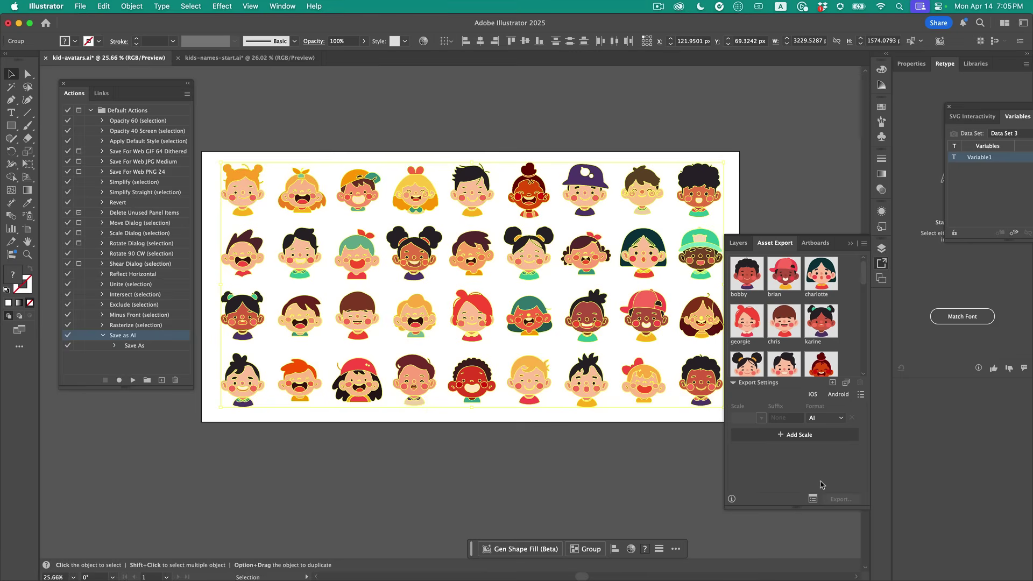
{"action": "left_click", "coordinate": [830, 421]}
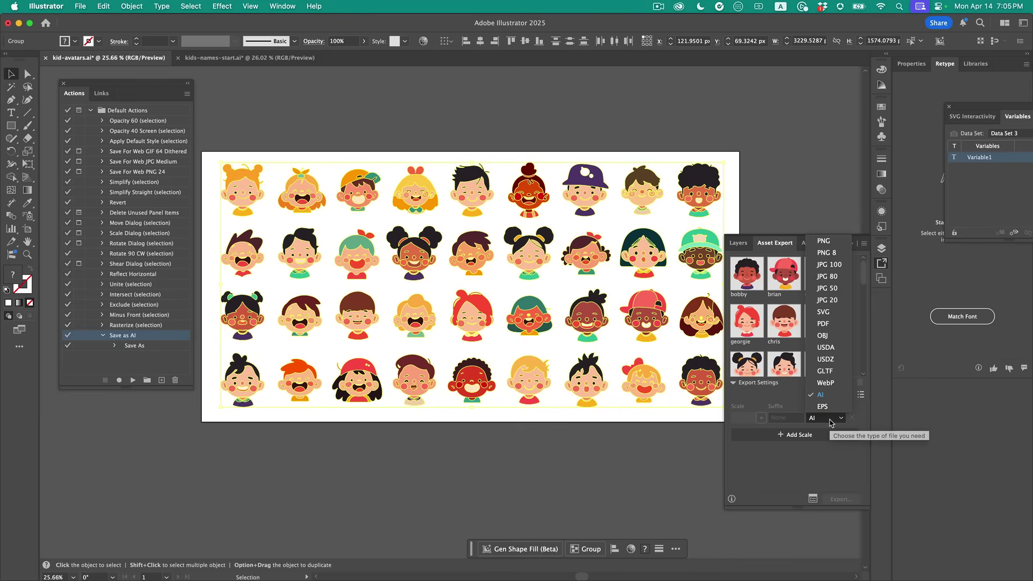
{"action": "left_click", "coordinate": [831, 422]}
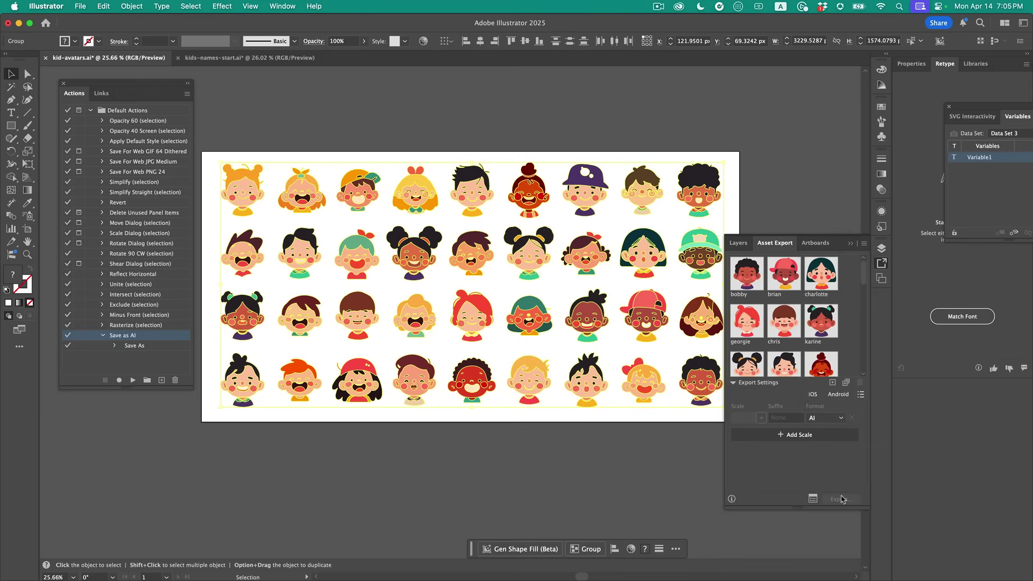
Select all the avatar assets queued for export and start exporting them as AI files, bringing up the destination folder dialog.
{"action": "left_click", "coordinate": [760, 278]}
{"action": "scroll", "coordinate": [760, 278], "scroll_direction": "down", "scroll_amount": 10}
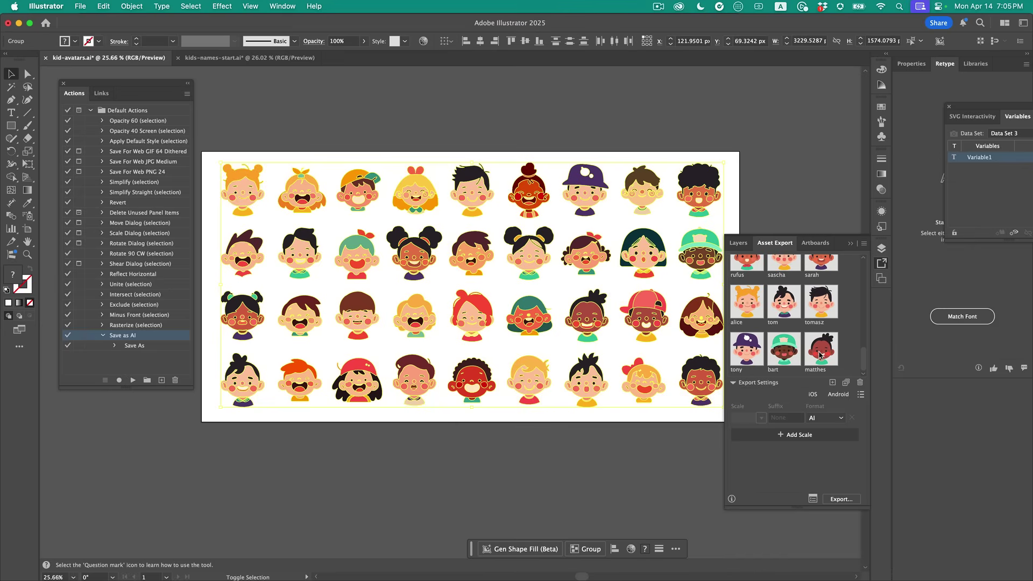
{"action": "left_click", "coordinate": [820, 355], "text": "shift"}
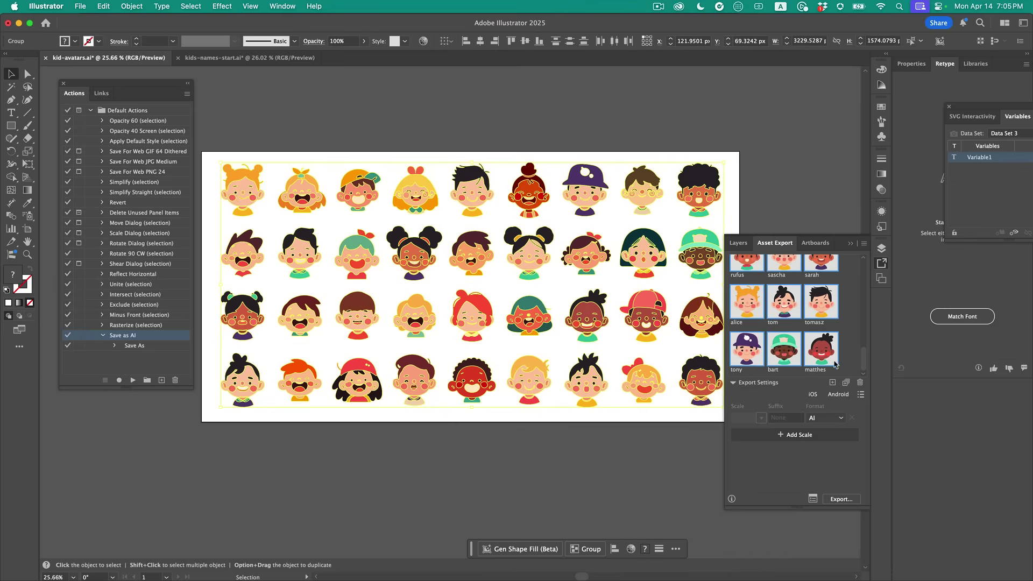
{"action": "left_click", "coordinate": [842, 499]}
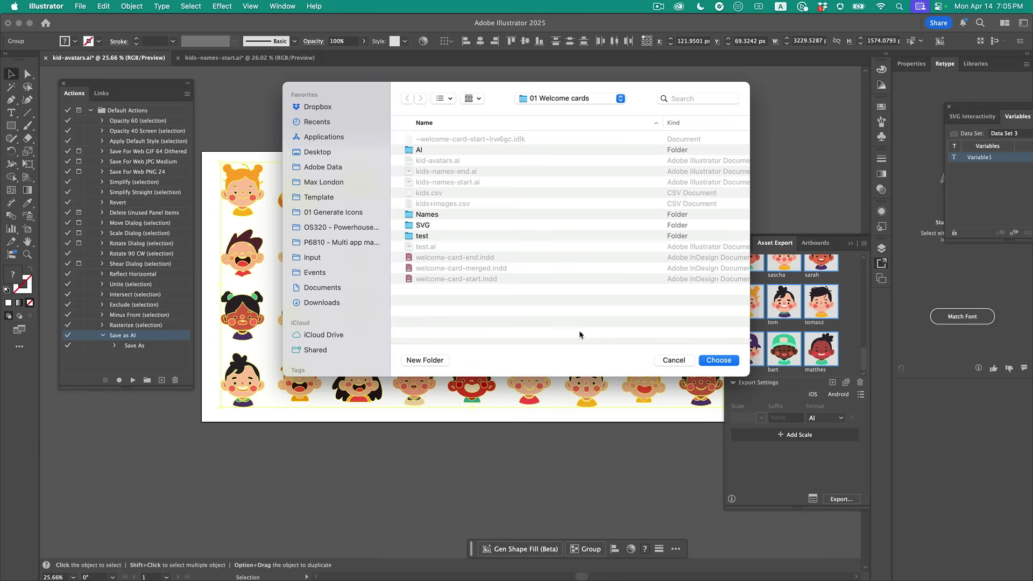
Switch to Finder and preview several exported avatars in the SVG folder of 01 Welcome cards.
{"action": "key", "text": "super+Tab"}
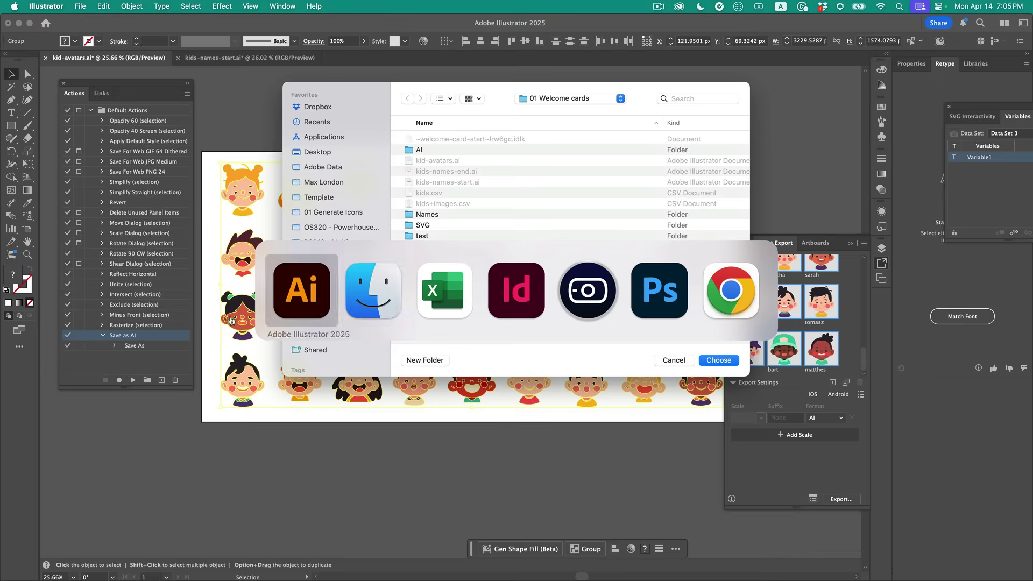
{"action": "key", "text": "super+Up"}
{"action": "key", "text": "Down"}
{"action": "key", "text": "Left"}
{"action": "key", "text": "Down"}
{"action": "key", "text": "super+Down"}
{"action": "key", "text": "Down"}
{"action": "key", "text": "space"}
{"action": "key", "text": "Down"}
{"action": "key", "text": "Down"}
{"action": "key", "text": "Down"}
{"action": "key", "text": "Down"}
{"action": "key", "text": "Down"}
{"action": "key", "text": "Down"}
{"action": "key", "text": "Down"}
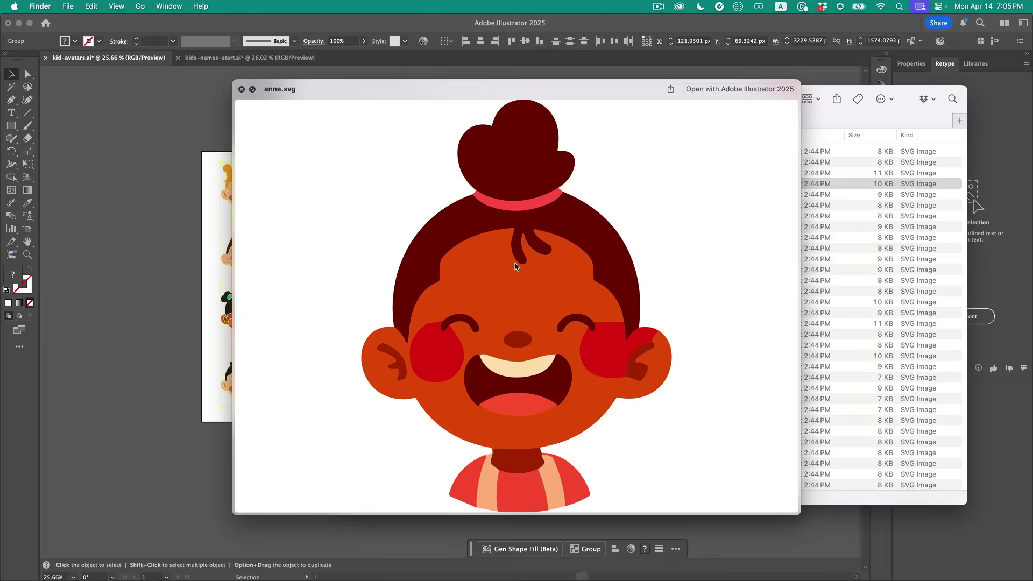
{"action": "key", "text": "space"}
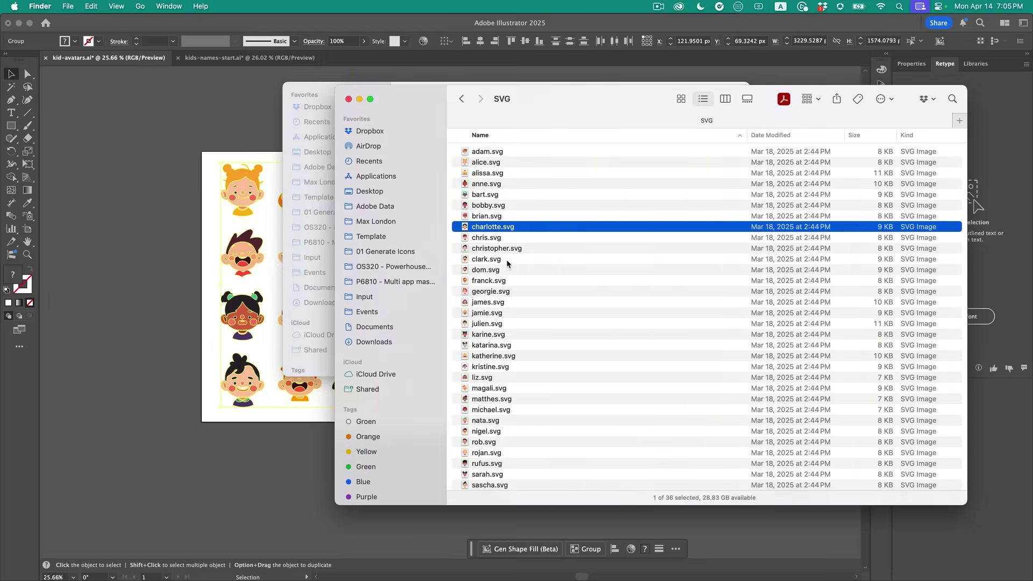
Return to the 01 Welcome cards folder and locate the kids+images.csv file.
{"action": "key", "text": "super+Up"}
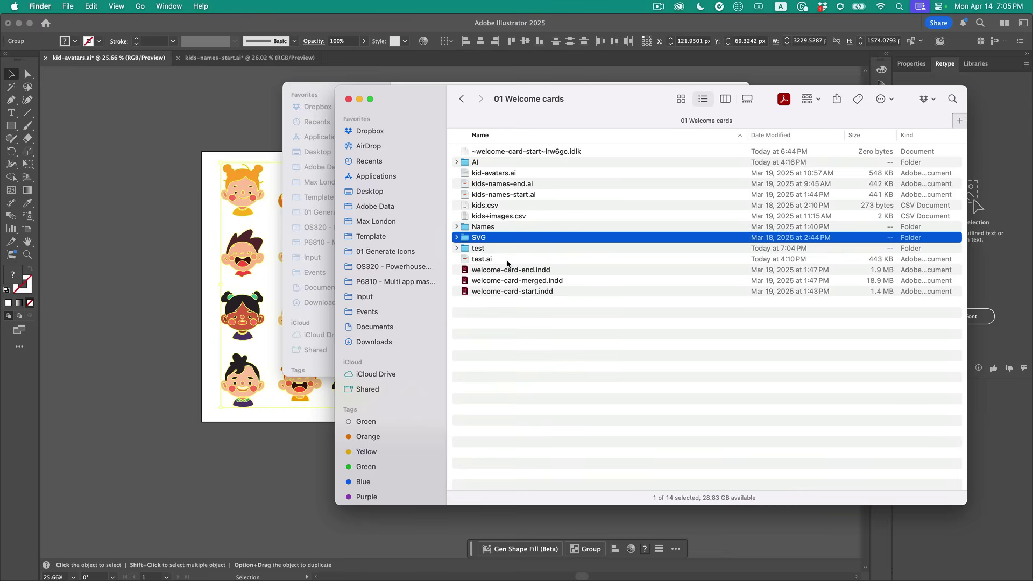
{"action": "left_click", "coordinate": [508, 260]}
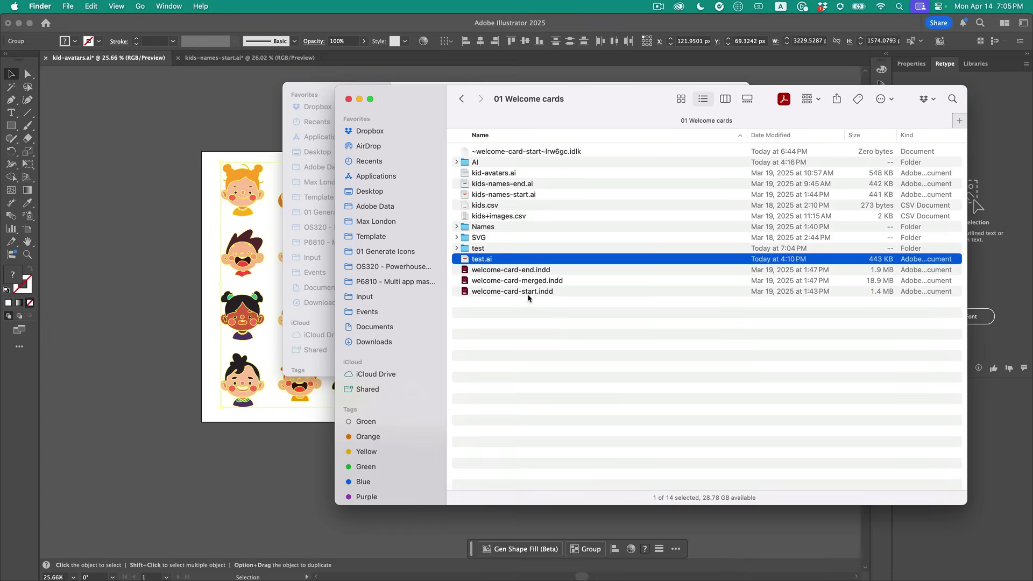
{"action": "left_click", "coordinate": [534, 339]}
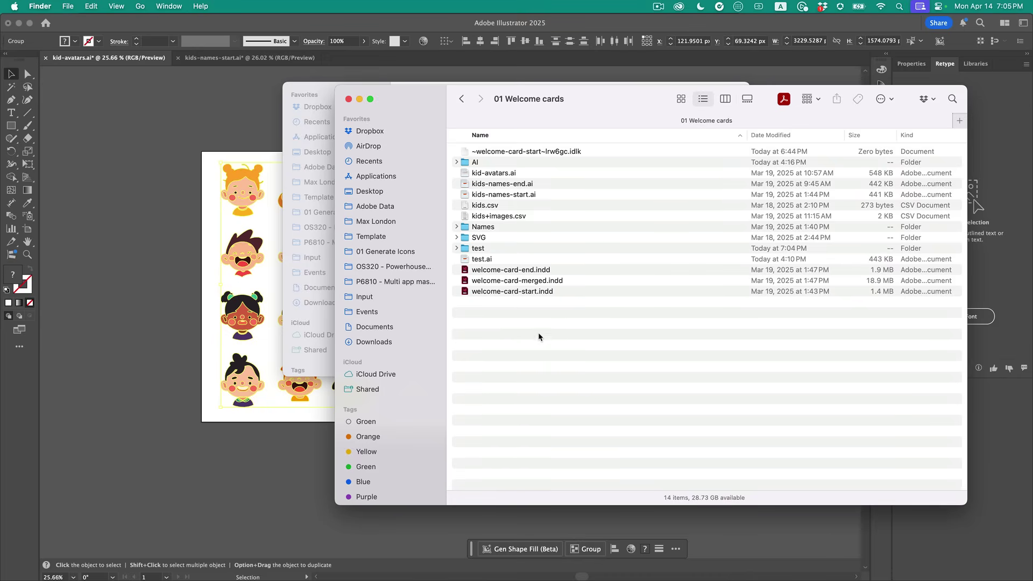
{"action": "left_click", "coordinate": [514, 217]}
{"action": "key", "text": "super+Tab"}
{"action": "key", "text": "super+Tab"}
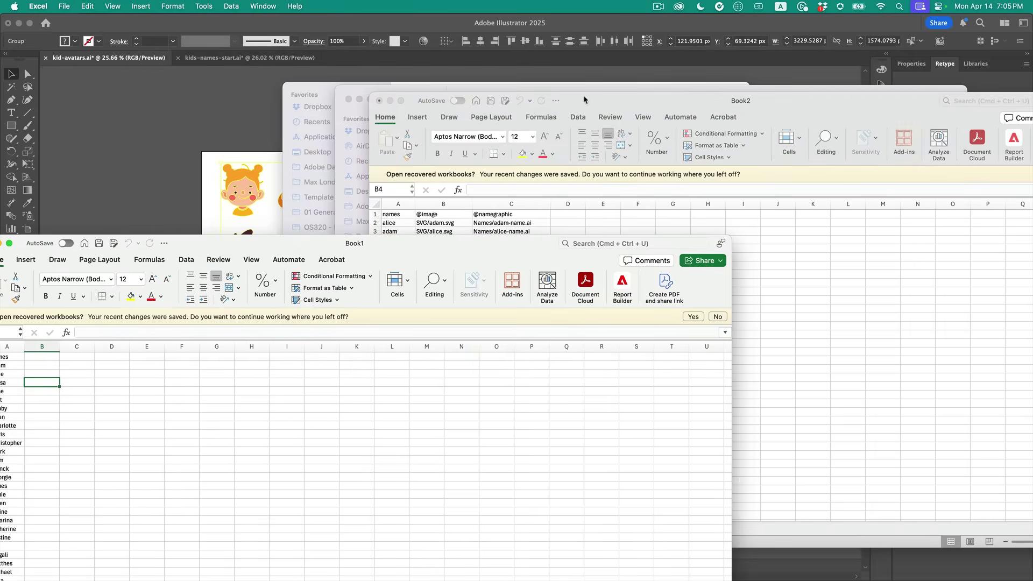
{"action": "left_click_drag", "start_coordinate": [592, 102], "coordinate": [444, 22]}
{"action": "left_click_drag", "start_coordinate": [249, 144], "coordinate": [249, 231]}
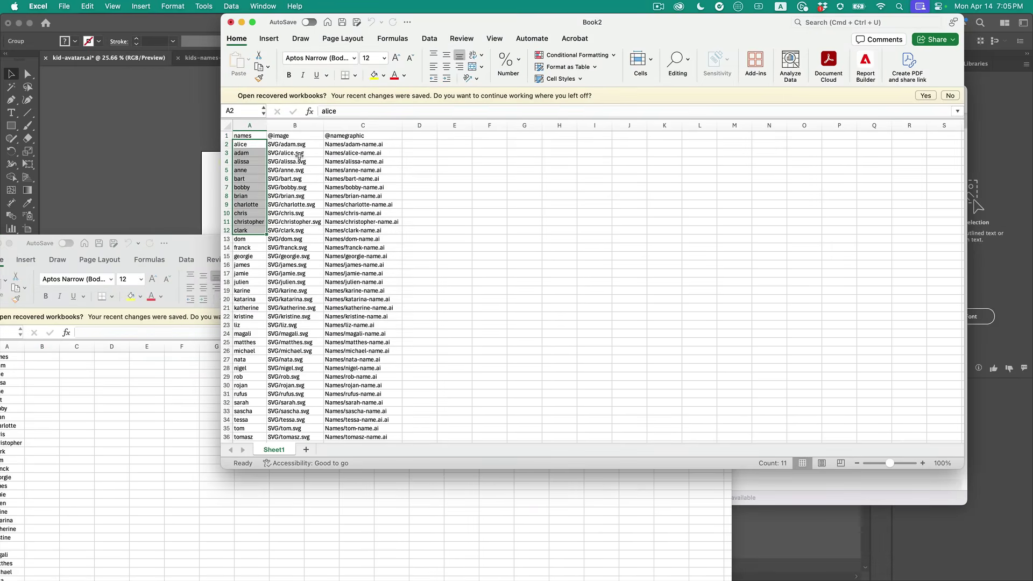
{"action": "left_click_drag", "start_coordinate": [299, 144], "coordinate": [296, 230]}
{"action": "left_click_drag", "start_coordinate": [367, 144], "coordinate": [365, 220]}
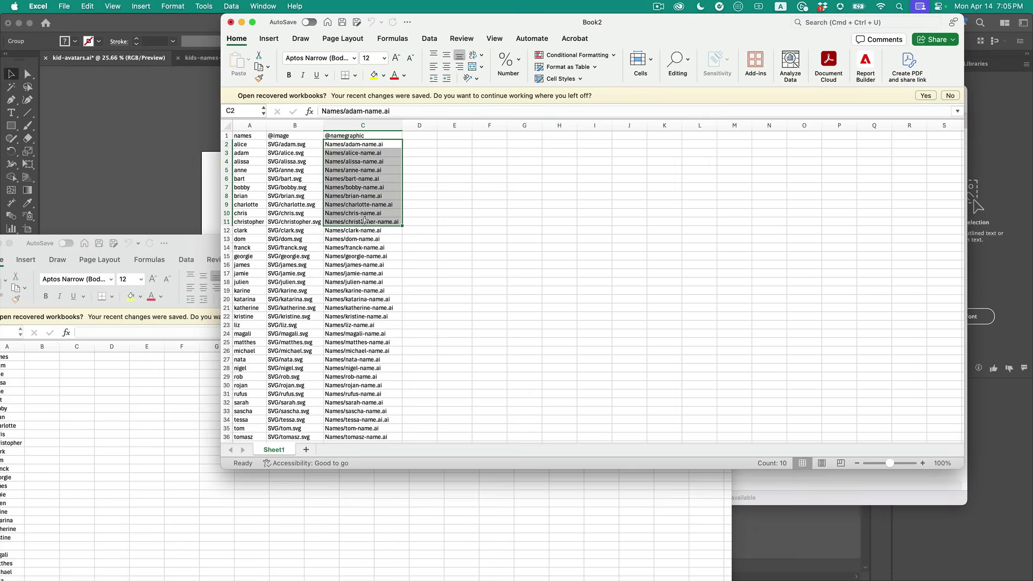
Switch to the welcome-card-start.indd document in InDesign and load kids+images.csv as the Data Merge source.
{"action": "key", "text": "super+Tab"}
{"action": "key", "text": "super+Tab"}
{"action": "key", "text": "super+Tab"}
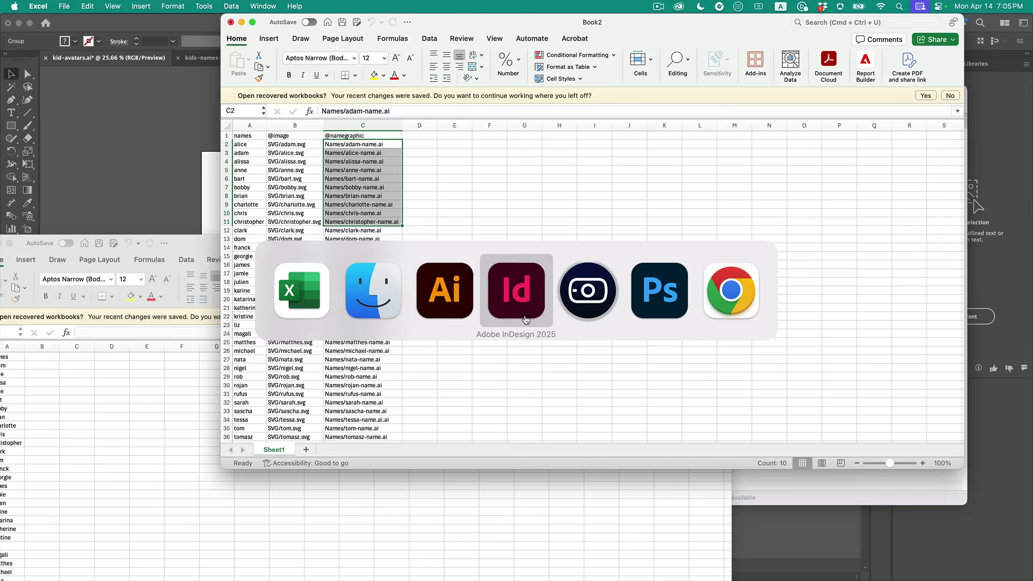
{"action": "left_click_drag", "start_coordinate": [139, 109], "coordinate": [188, 107]}
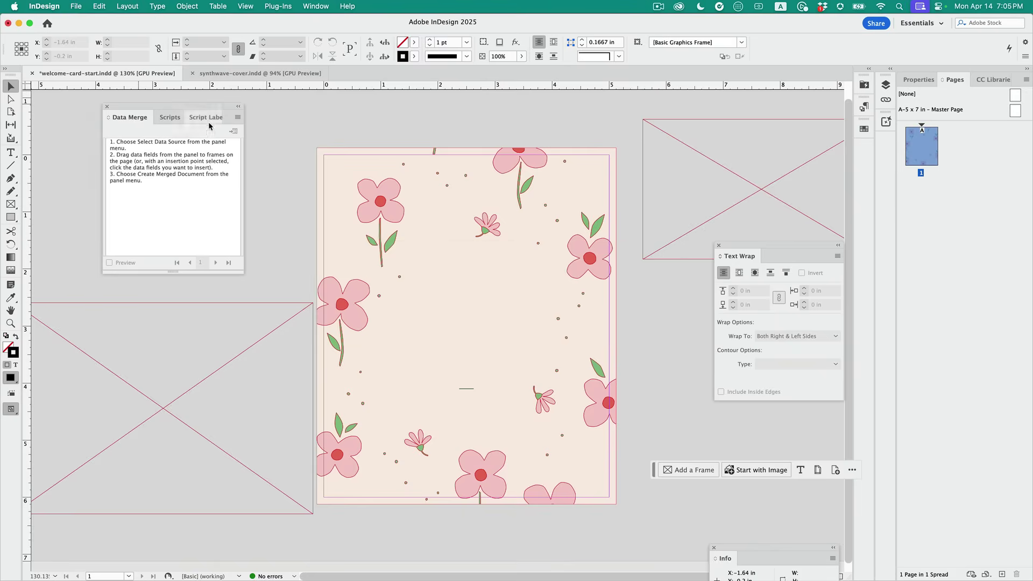
{"action": "left_click", "coordinate": [237, 117]}
{"action": "left_click", "coordinate": [281, 124]}
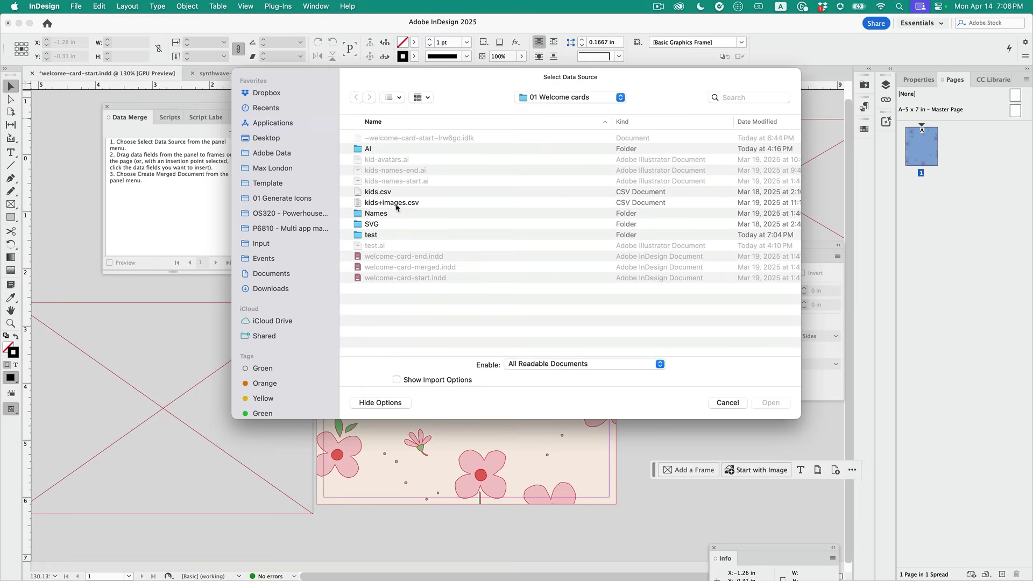
{"action": "left_click", "coordinate": [398, 206]}
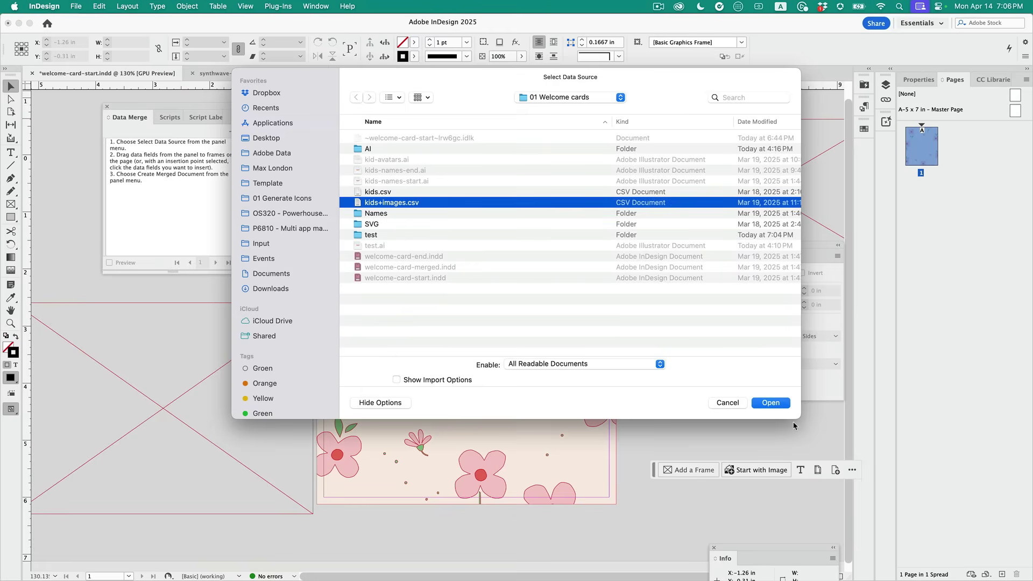
{"action": "left_click", "coordinate": [783, 409]}
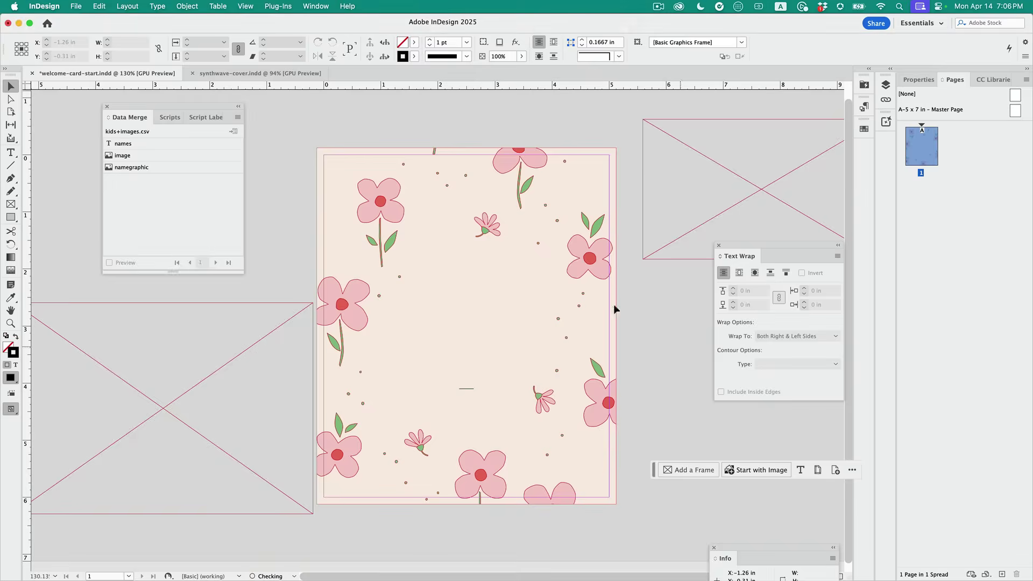
Assign the namegraphic and image fields to the two empty frames, move both frames onto the card and turn on the merge preview.
{"action": "left_click_drag", "start_coordinate": [141, 168], "coordinate": [681, 154]}
{"action": "left_click_drag", "start_coordinate": [128, 154], "coordinate": [288, 388]}
{"action": "left_click_drag", "start_coordinate": [288, 387], "coordinate": [482, 402]}
{"action": "left_click_drag", "start_coordinate": [703, 177], "coordinate": [404, 221]}
{"action": "left_click", "coordinate": [110, 263]}
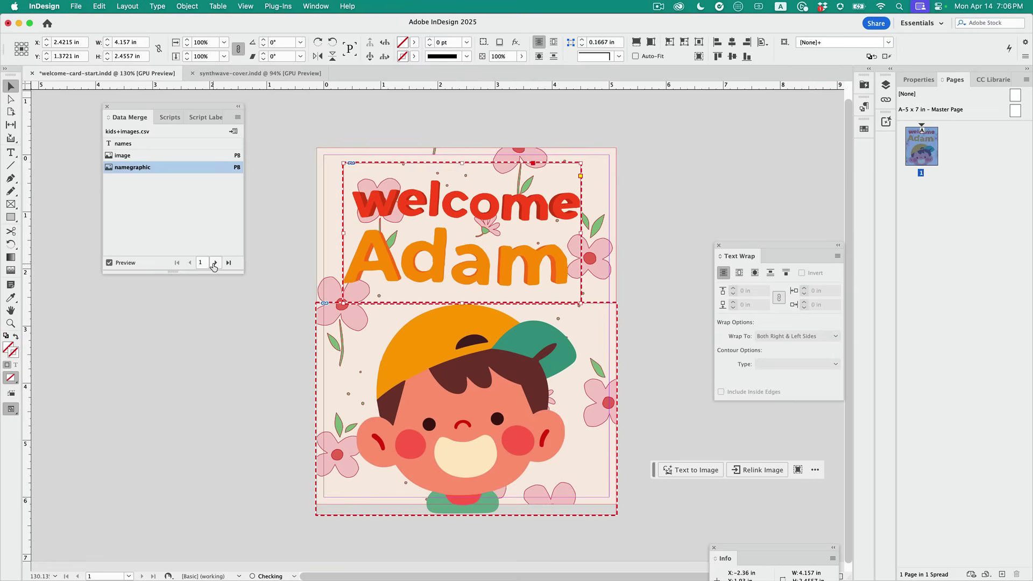
Step through the merged records up to record 14 to check each card's lettering and avatar, then deselect the frames.
{"action": "left_click", "coordinate": [214, 263]}
{"action": "left_click", "coordinate": [215, 263]}
{"action": "left_click", "coordinate": [214, 262]}
{"action": "left_click", "coordinate": [215, 263]}
{"action": "left_click", "coordinate": [214, 264]}
{"action": "left_click", "coordinate": [215, 264]}
{"action": "left_click", "coordinate": [215, 264]}
{"action": "left_click", "coordinate": [214, 263]}
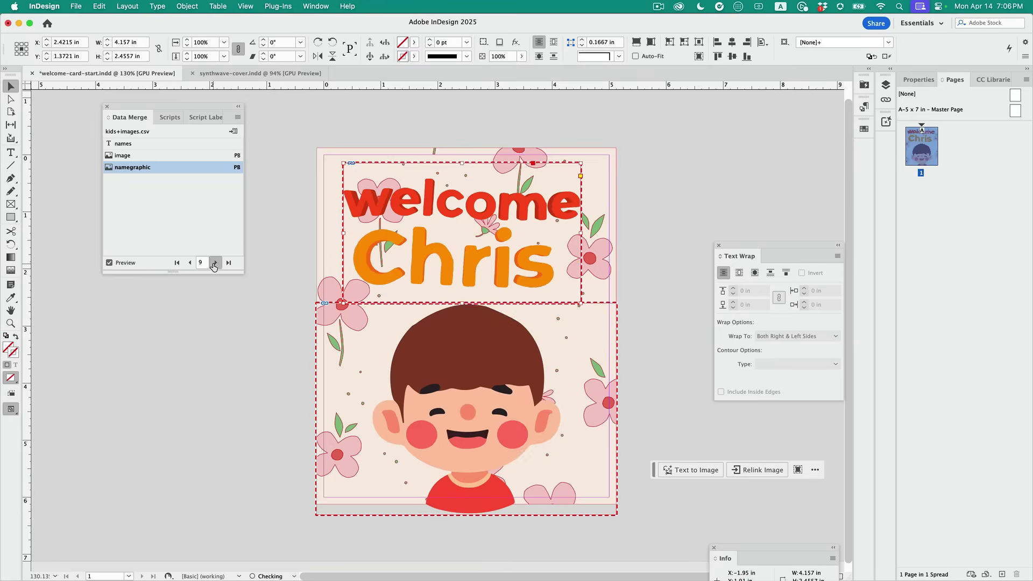
{"action": "left_click", "coordinate": [214, 262]}
{"action": "left_click", "coordinate": [214, 263]}
{"action": "left_click", "coordinate": [215, 263]}
{"action": "left_click", "coordinate": [215, 263]}
{"action": "left_click", "coordinate": [215, 262]}
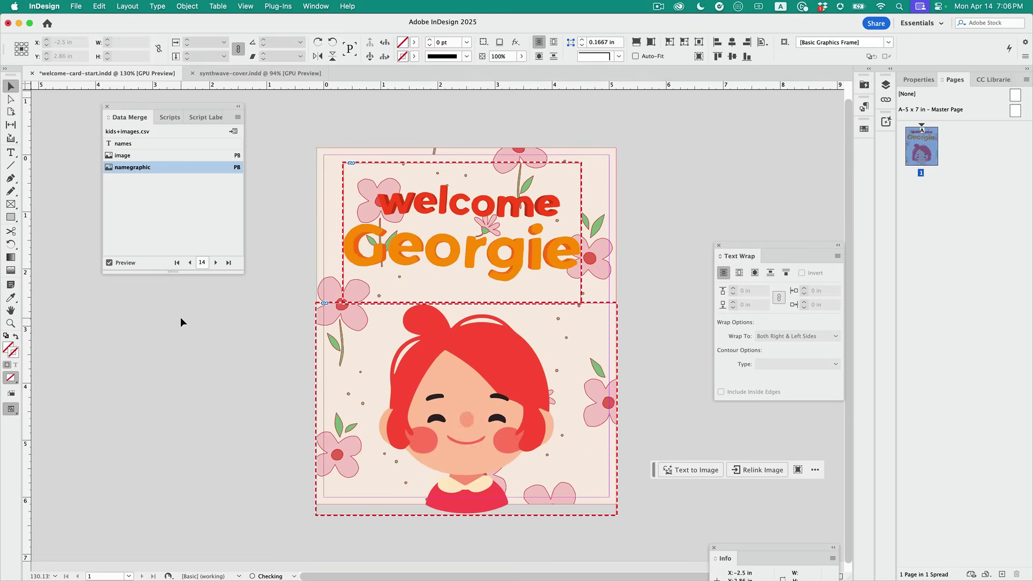
{"action": "left_click", "coordinate": [181, 322]}
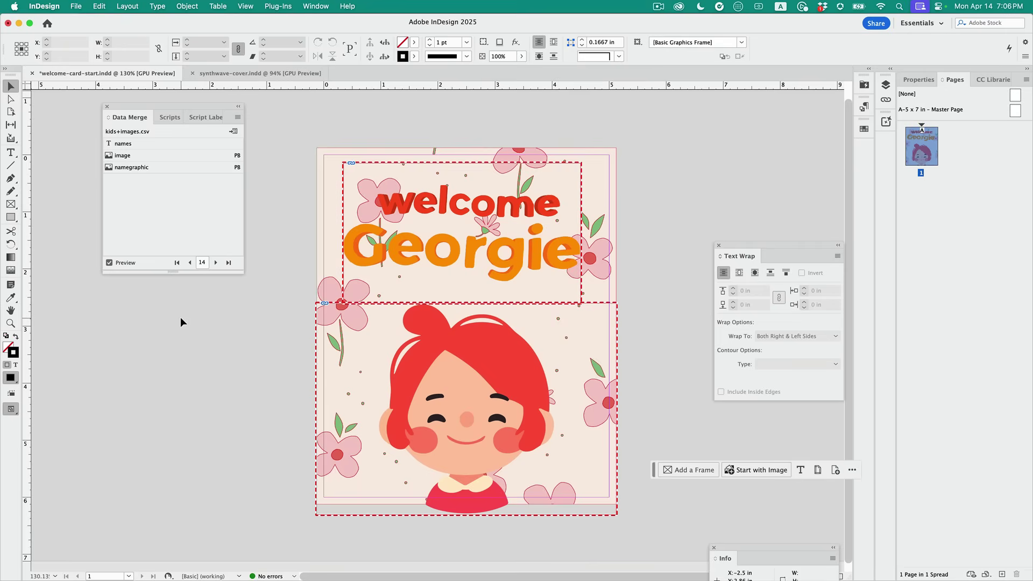
Switch to Photoshop and create a new 1366 x 768 px, 72 ppi document from the Web Most Common preset.
{"action": "key", "text": "super+Tab"}
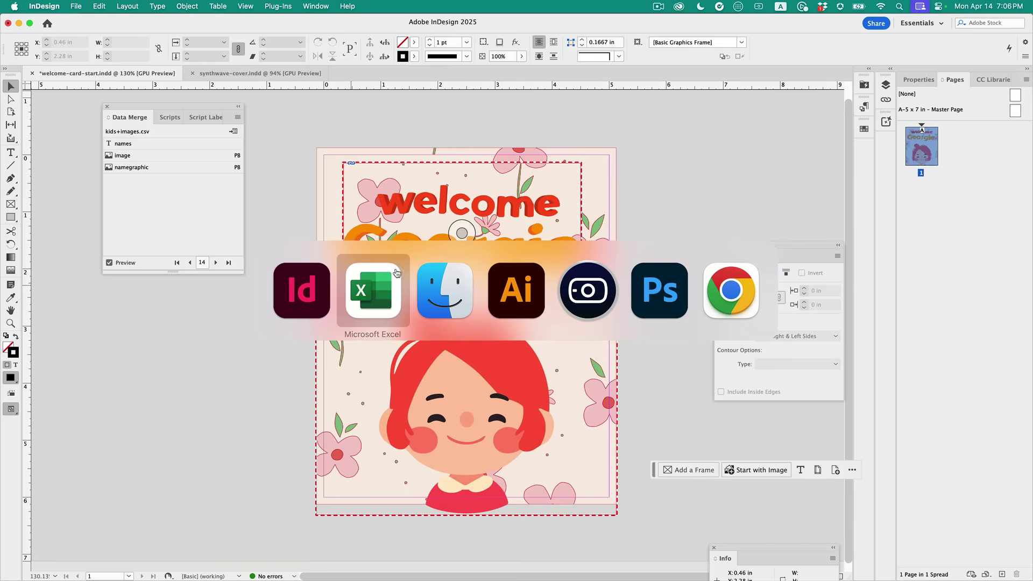
{"action": "left_click", "coordinate": [668, 298]}
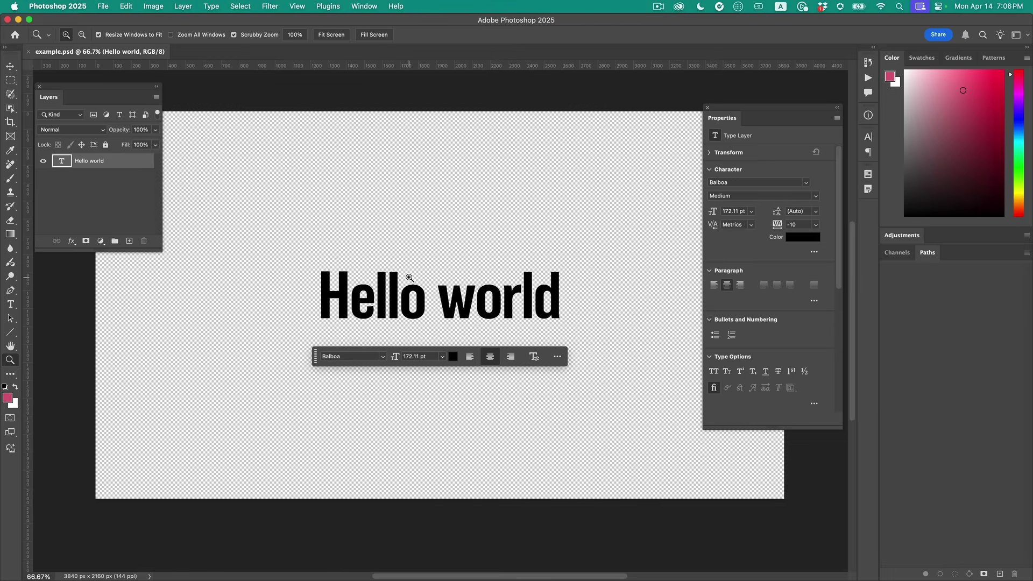
{"action": "left_click", "coordinate": [102, 6]}
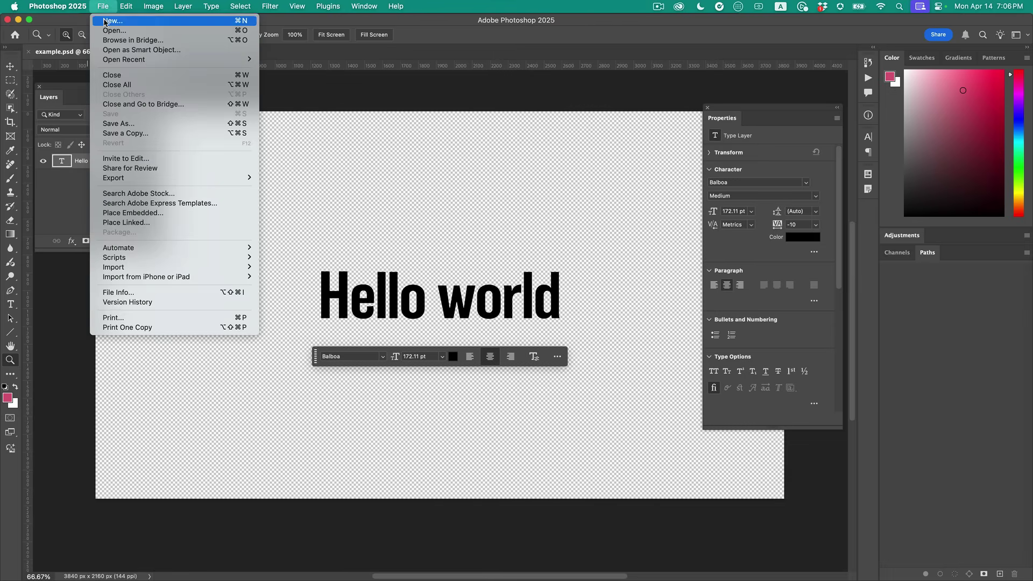
{"action": "key", "text": "Escape"}
{"action": "key", "text": "super+n"}
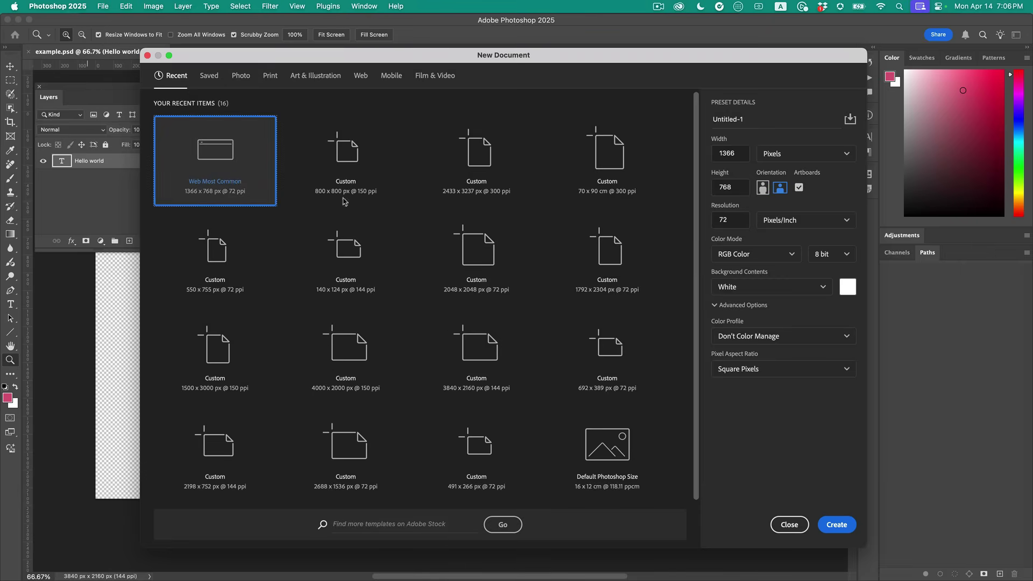
{"action": "key", "text": "Return"}
Place example.psd as a linked object on the artboard, scale it down and move it right of the artboard's centre.
{"action": "left_click", "coordinate": [114, 5]}
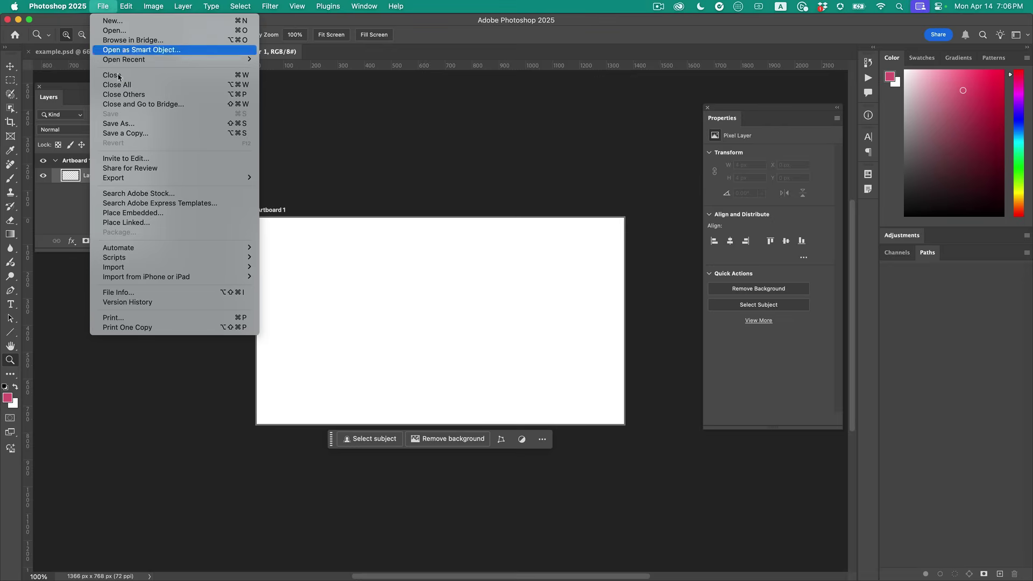
{"action": "left_click", "coordinate": [143, 226]}
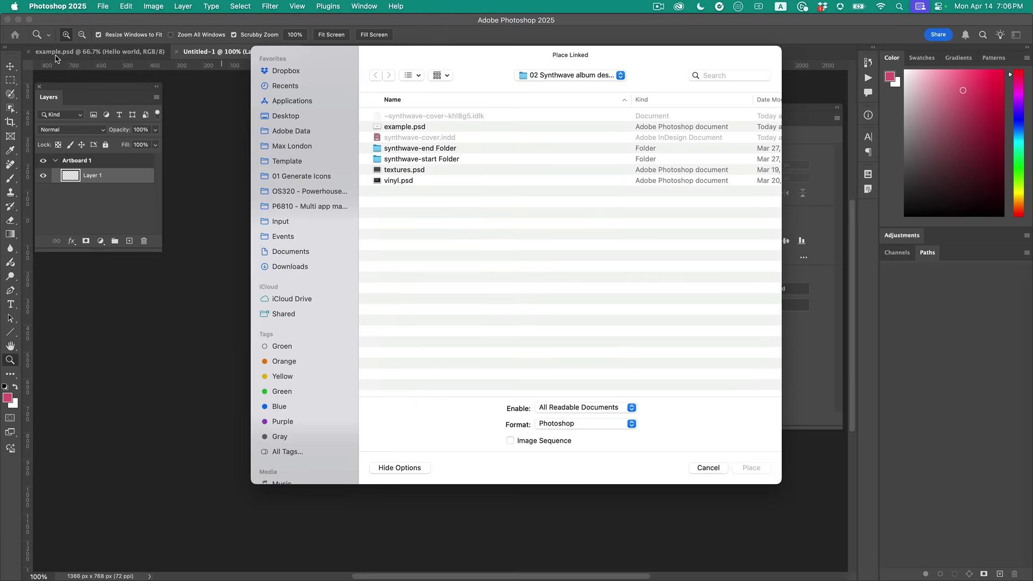
{"action": "double_click", "coordinate": [415, 129]}
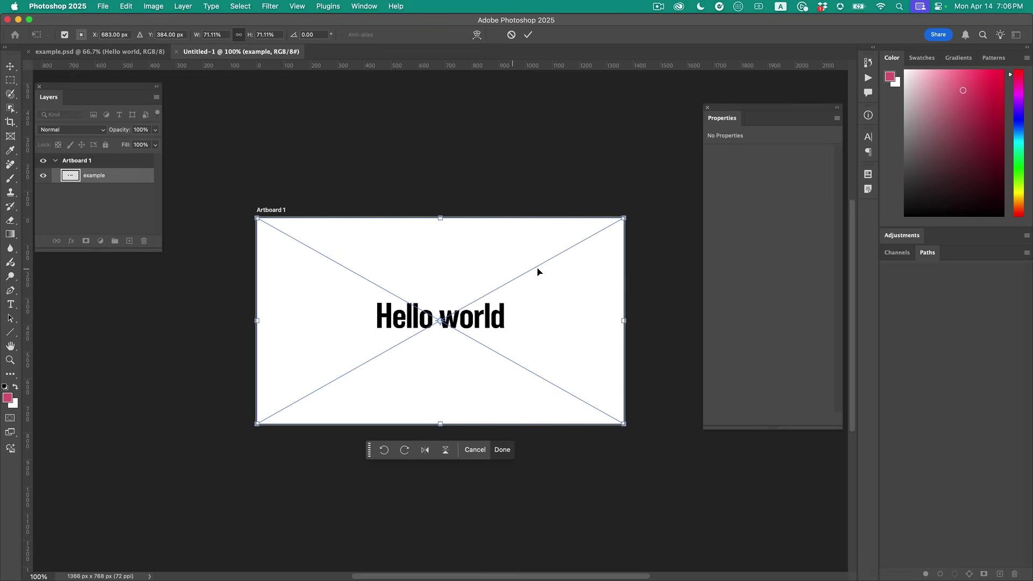
{"action": "left_click_drag", "start_coordinate": [622, 216], "coordinate": [520, 257]}
{"action": "left_click_drag", "start_coordinate": [371, 351], "coordinate": [482, 311]}
{"action": "key", "text": "Return"}
Enlarge the Layers panel and duplicate the linked example layer three times.
{"action": "key", "text": "z"}
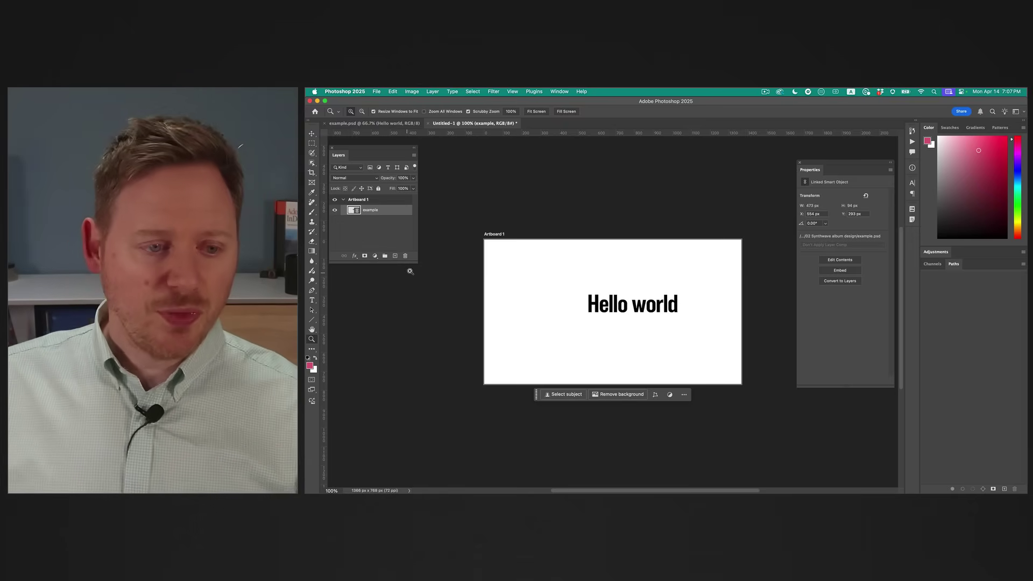
{"action": "left_click_drag", "start_coordinate": [416, 265], "coordinate": [430, 305]}
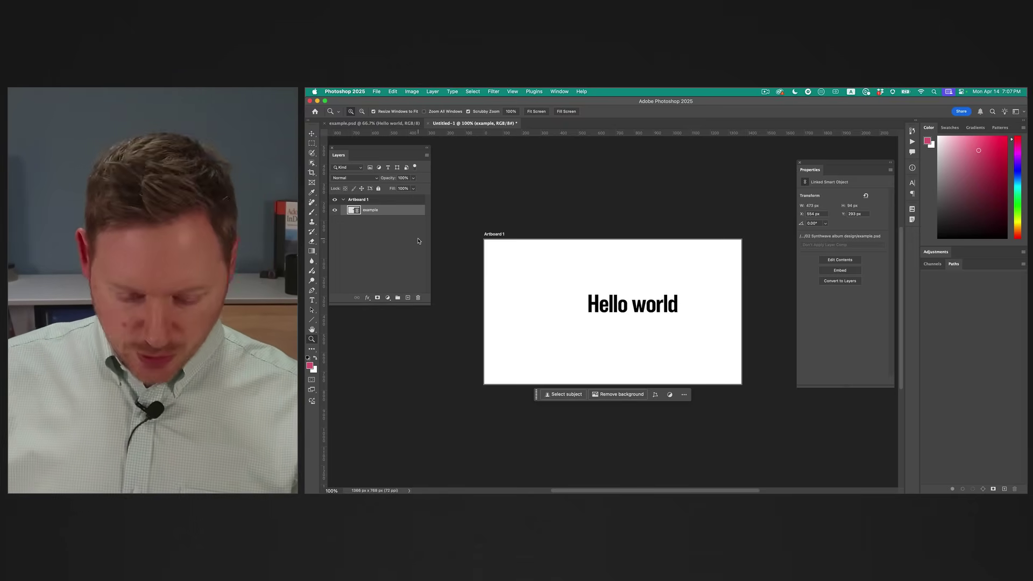
{"action": "key", "text": "super+j"}
{"action": "key", "text": "super+j"}
{"action": "key", "text": "super+j"}
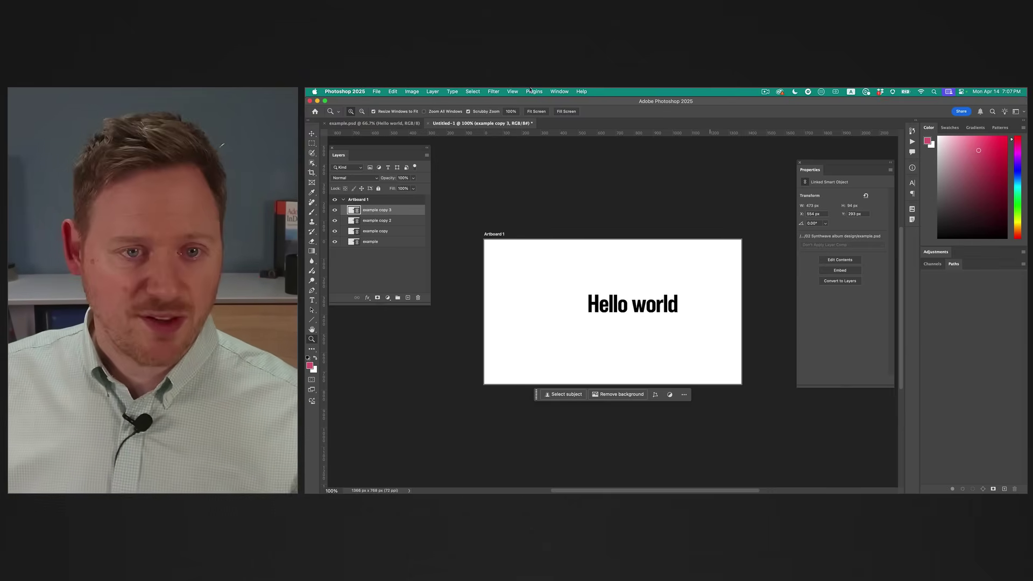
Show the Text Styles library and apply layer style 01 to example copy 3 and style 02 to example copy 2.
{"action": "left_click", "coordinate": [560, 91]}
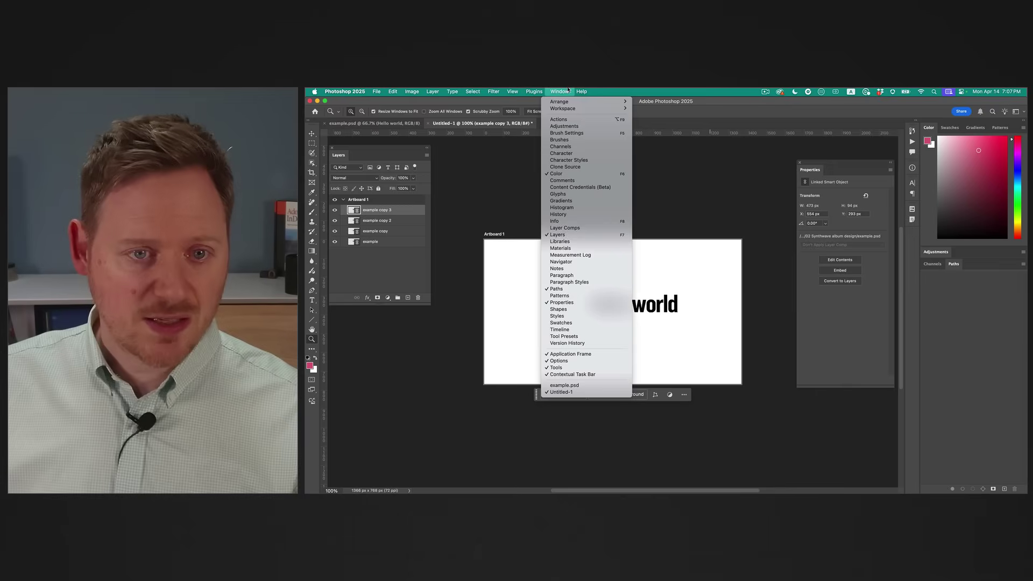
{"action": "left_click", "coordinate": [575, 242]}
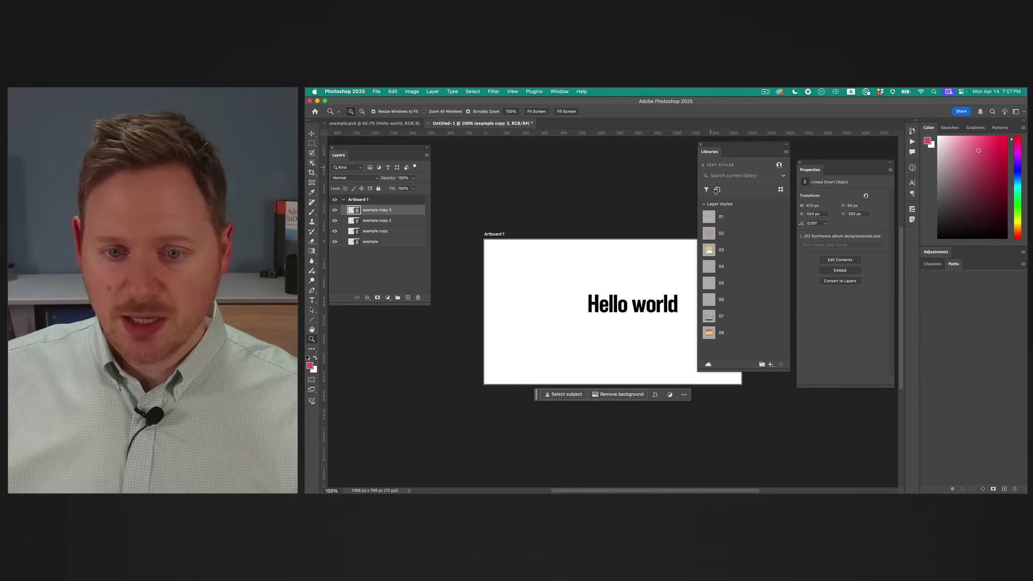
{"action": "left_click", "coordinate": [727, 220]}
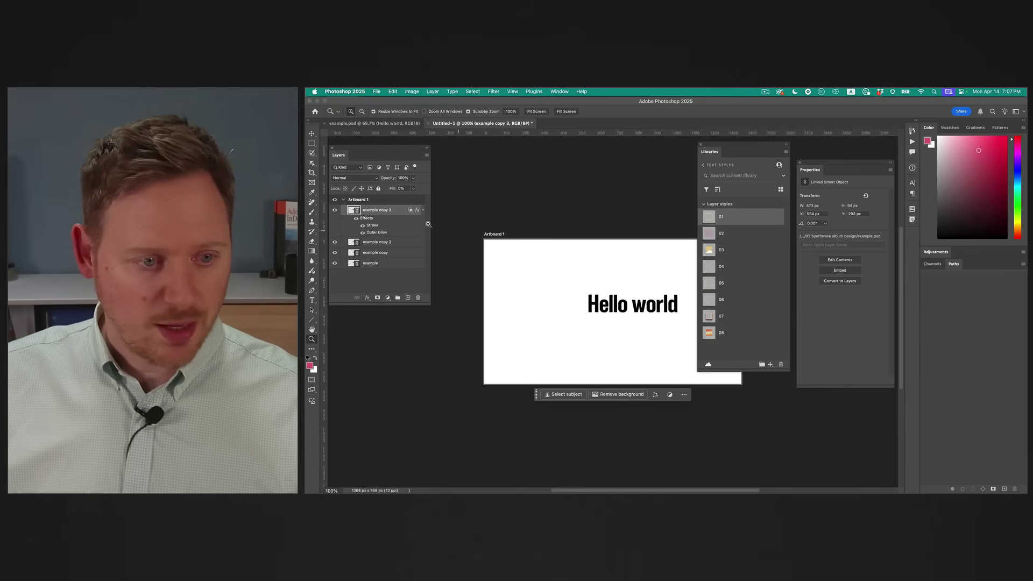
{"action": "left_click", "coordinate": [399, 246]}
{"action": "left_click", "coordinate": [745, 233]}
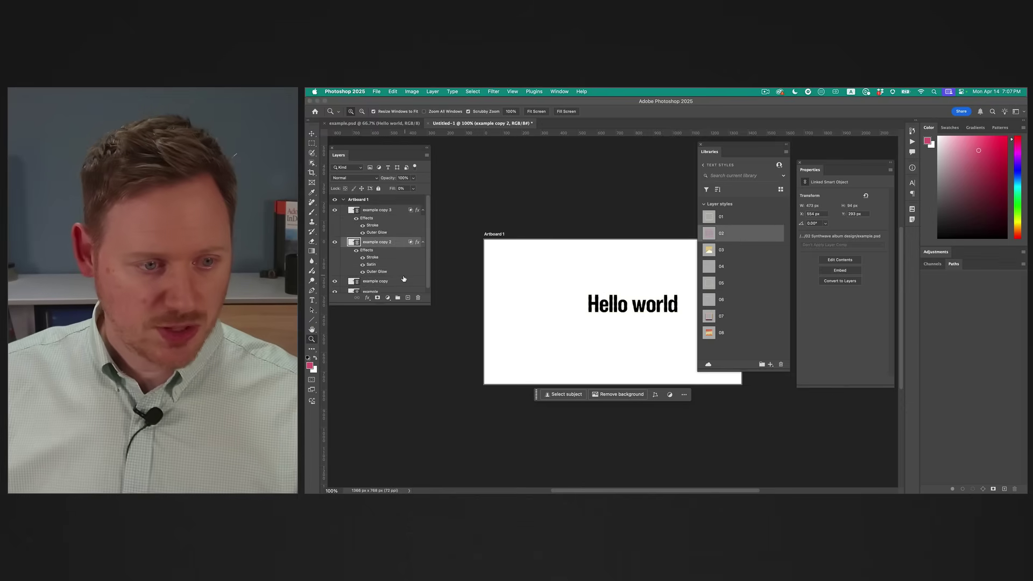
Apply layer style 03 to the example copy layer and style 04 to the original example layer.
{"action": "left_click", "coordinate": [422, 283]}
{"action": "left_click", "coordinate": [726, 250]}
{"action": "left_click_drag", "start_coordinate": [430, 306], "coordinate": [444, 369]}
{"action": "left_click", "coordinate": [381, 314]}
{"action": "left_click", "coordinate": [731, 268]}
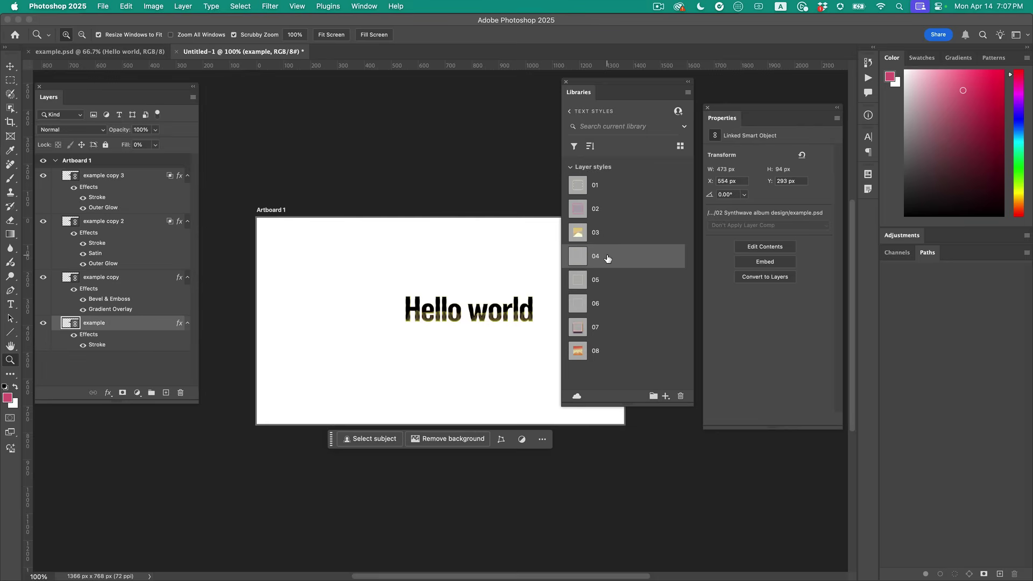
Duplicate the example layer, move the duplicate to the bottom of the stack and apply layer style 07 to it.
{"action": "key", "text": "super+j"}
{"action": "left_click_drag", "start_coordinate": [138, 332], "coordinate": [140, 360]}
{"action": "scroll", "coordinate": [404, 318], "scroll_direction": "down", "scroll_amount": 2}
{"action": "left_click", "coordinate": [575, 351]}
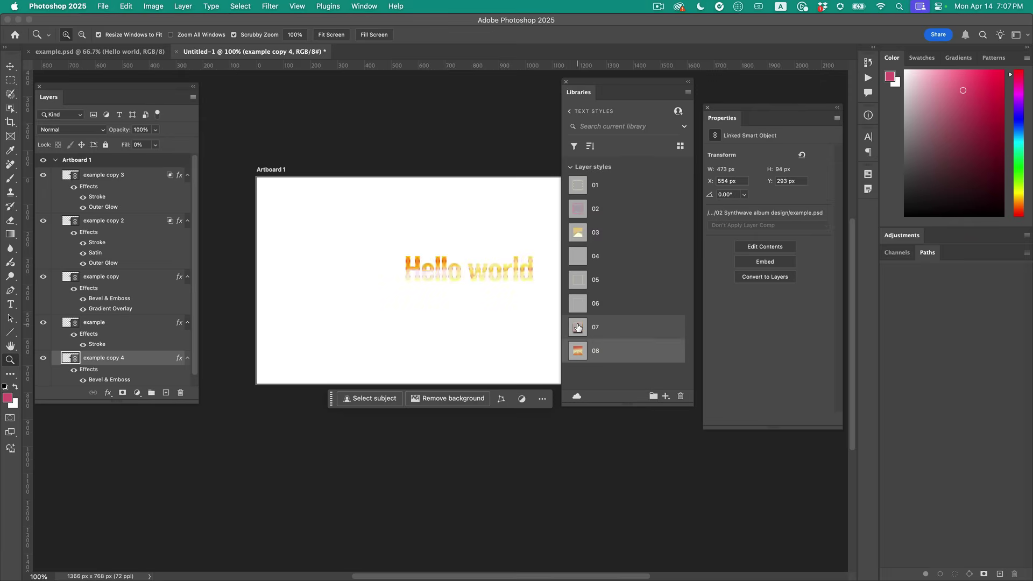
{"action": "left_click", "coordinate": [577, 327]}
{"action": "mouse_move", "coordinate": [456, 273]}
{"action": "left_mouse_down"}
{"action": "mouse_move", "coordinate": [508, 275]}
{"action": "mouse_move", "coordinate": [433, 283]}
{"action": "left_mouse_up"}
{"action": "left_click_drag", "start_coordinate": [200, 417], "coordinate": [222, 468]}
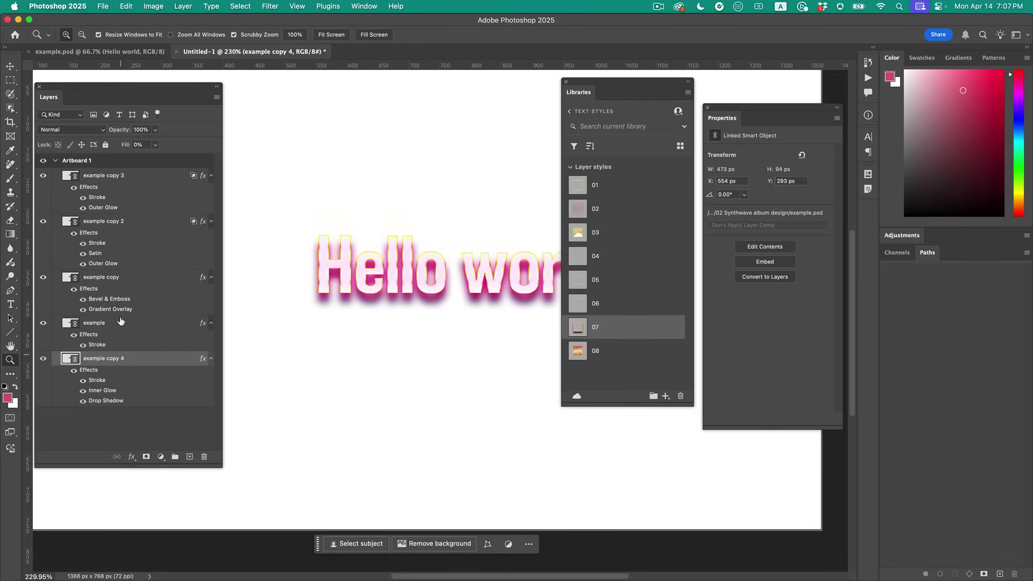
Replace the text in example copy 3's linked source file with "Coool FX!", save it and return to Untitled-1.
{"action": "left_click", "coordinate": [70, 178]}
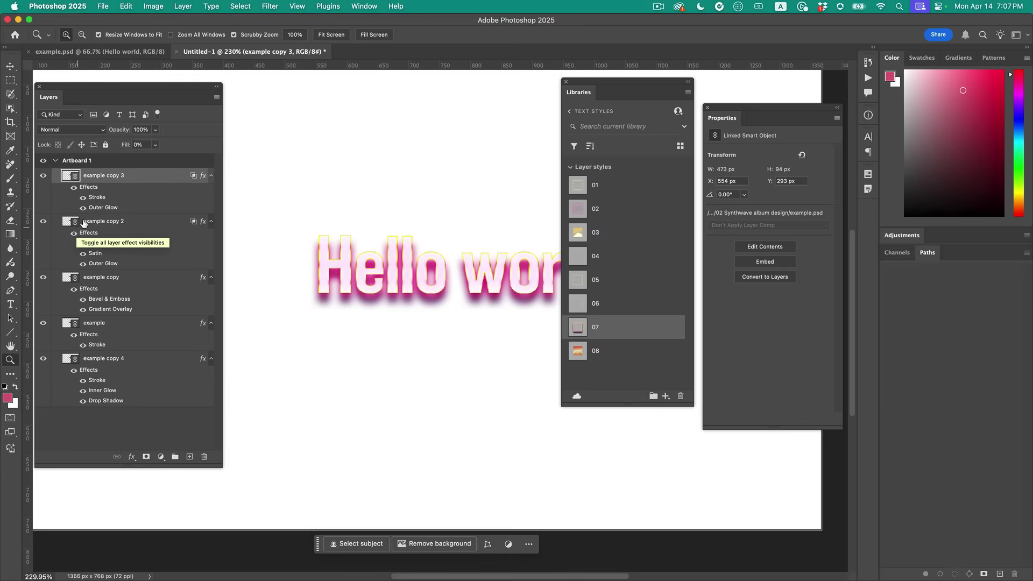
{"action": "double_click", "coordinate": [68, 176]}
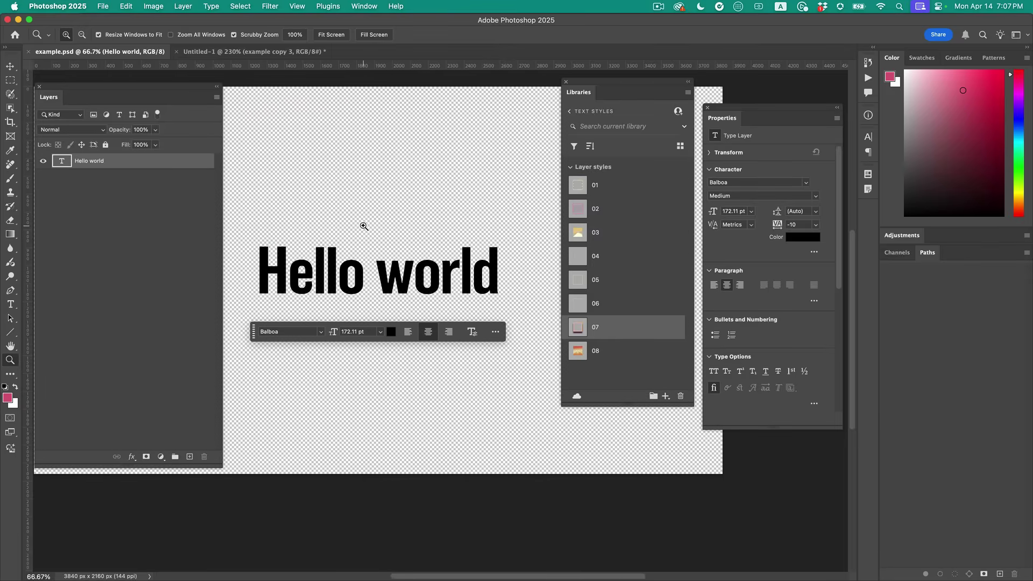
{"action": "key", "text": "t"}
{"action": "triple_click", "coordinate": [330, 261]}
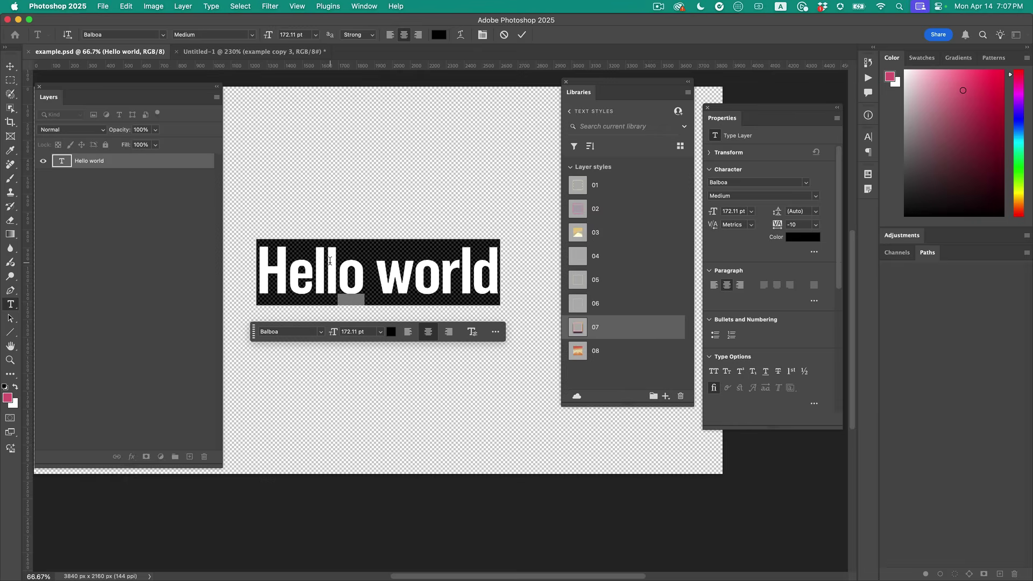
{"action": "type", "text": "Coool F"}
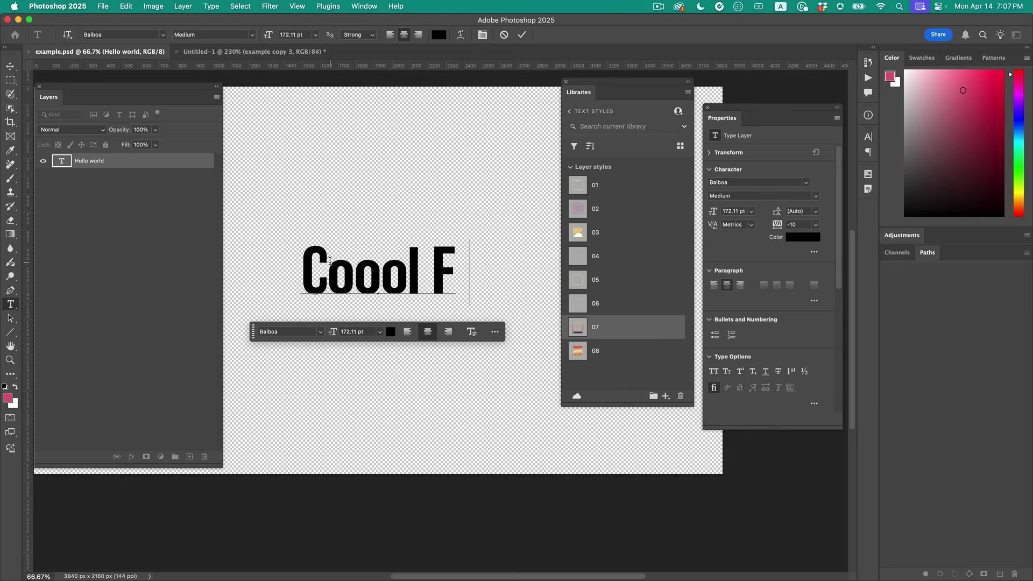
{"action": "type", "text": "X!"}
{"action": "key", "text": "super+Return"}
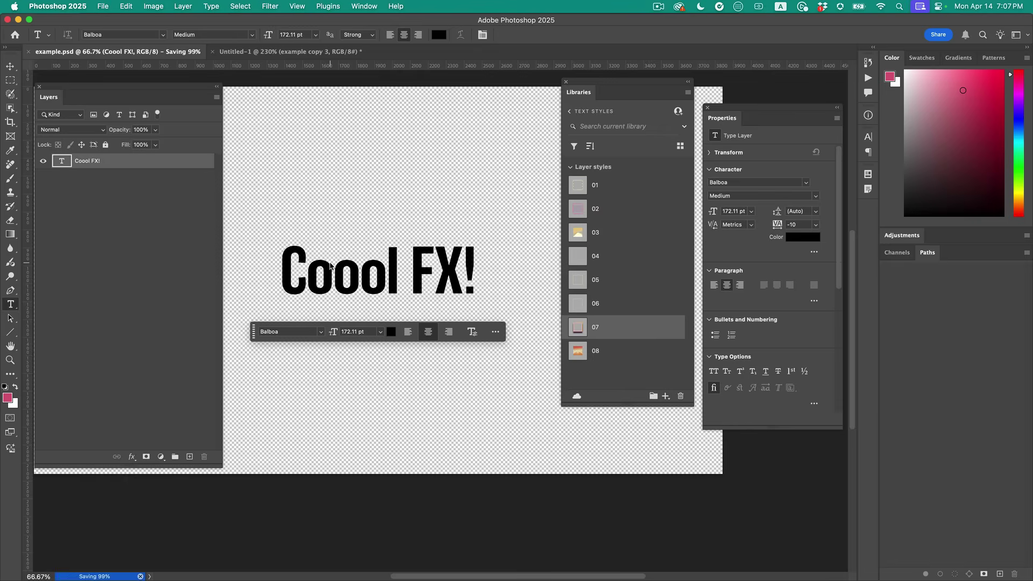
{"action": "left_click", "coordinate": [220, 51]}
{"action": "left_click_drag", "start_coordinate": [360, 207], "coordinate": [346, 207]}
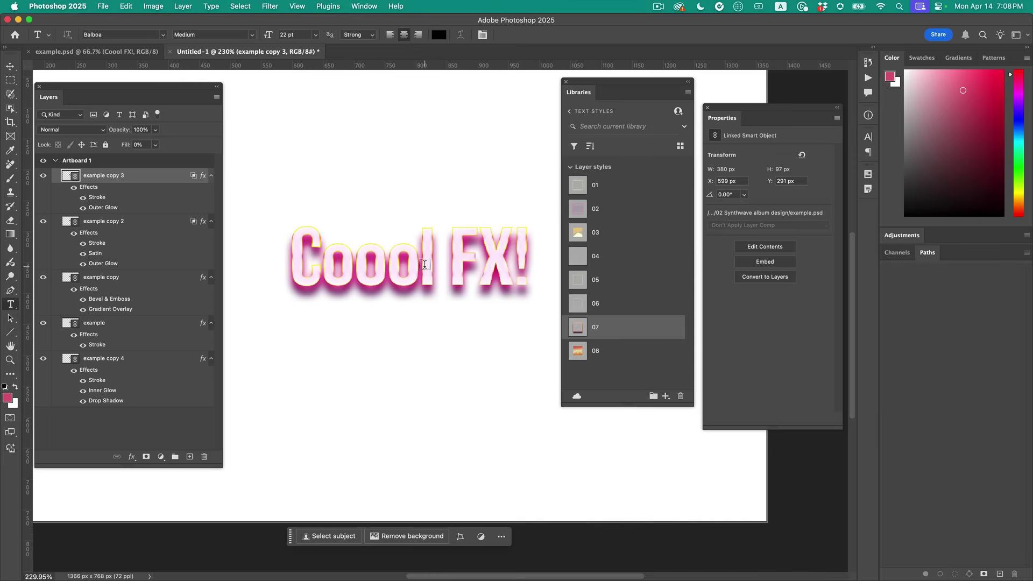
{"action": "scroll", "coordinate": [425, 264], "scroll_direction": "left", "scroll_amount": 2}
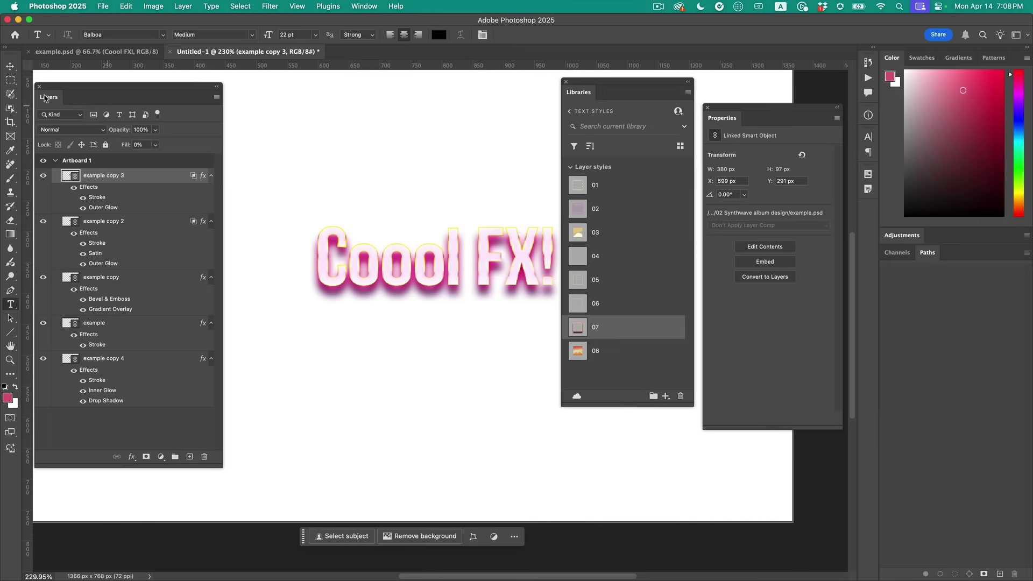
Close all documents without saving Untitled-1 and open synthwave-start.psd from the recent files.
{"action": "key", "text": "super+alt+w"}
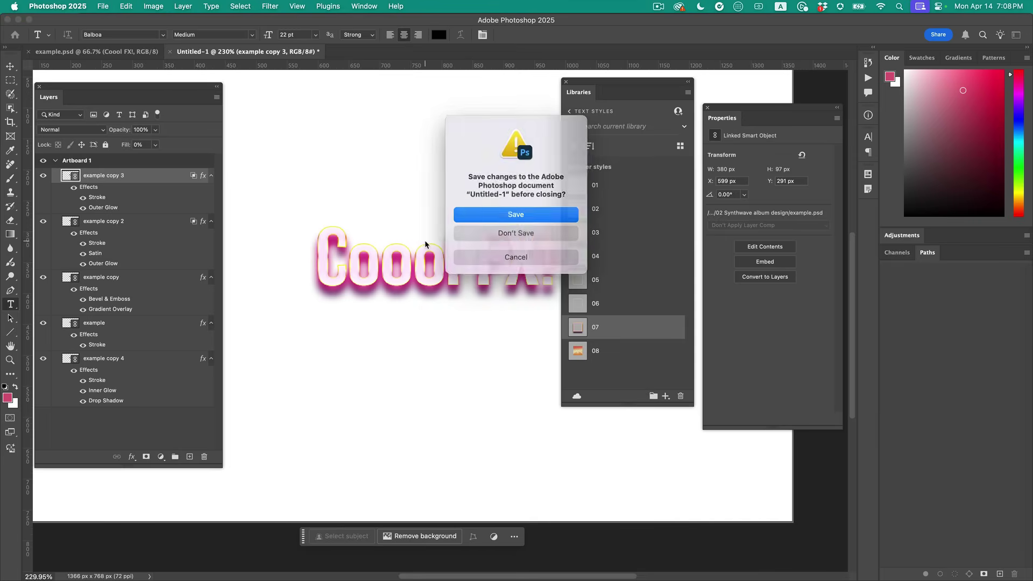
{"action": "key", "text": "super+d"}
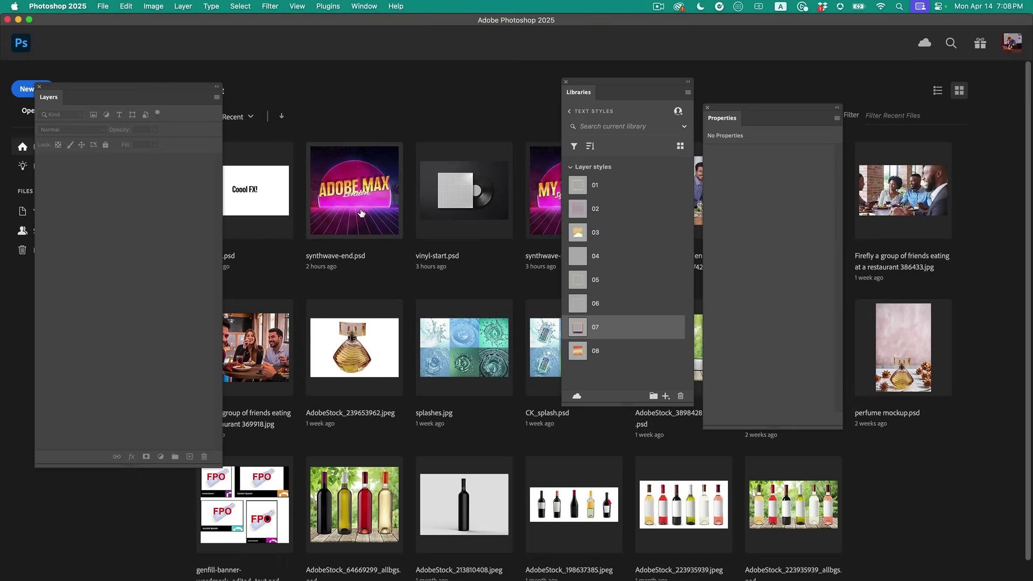
{"action": "left_click_drag", "start_coordinate": [581, 90], "coordinate": [730, 106]}
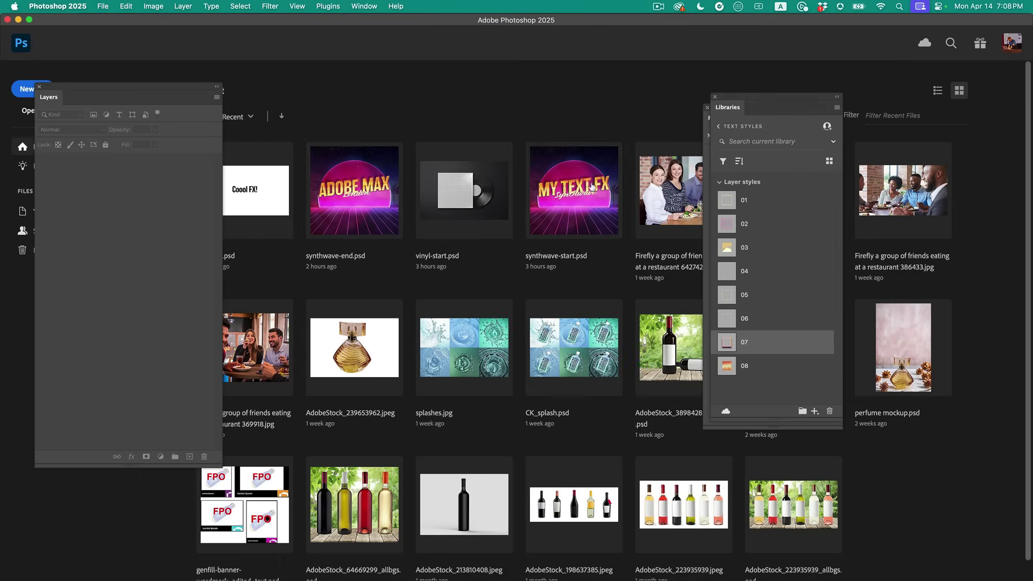
{"action": "left_click", "coordinate": [553, 194]}
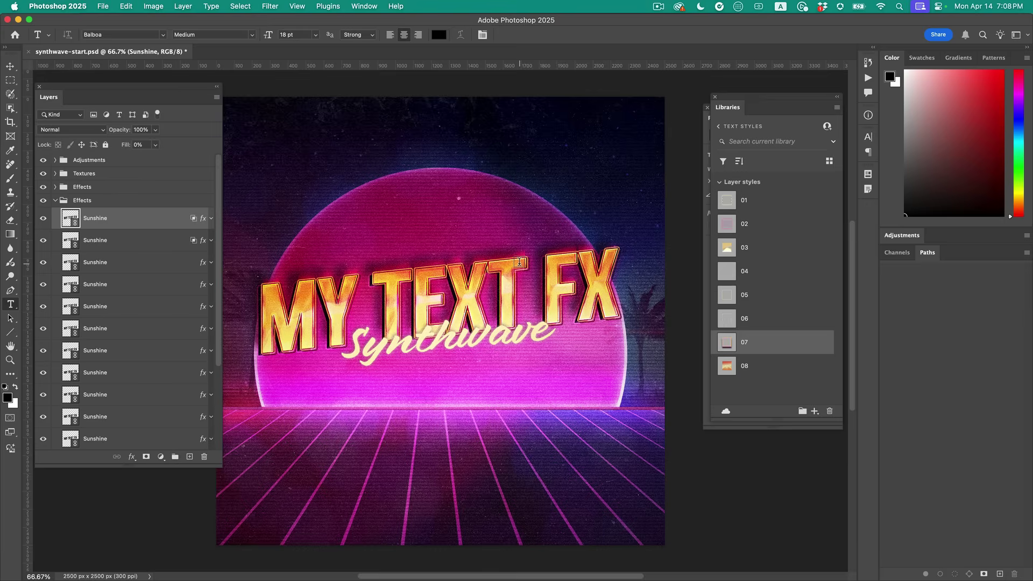
Move the Libraries panel off the artwork to beneath the Paths panel and shift the Properties panel aside.
{"action": "left_click_drag", "start_coordinate": [505, 284], "coordinate": [537, 283]}
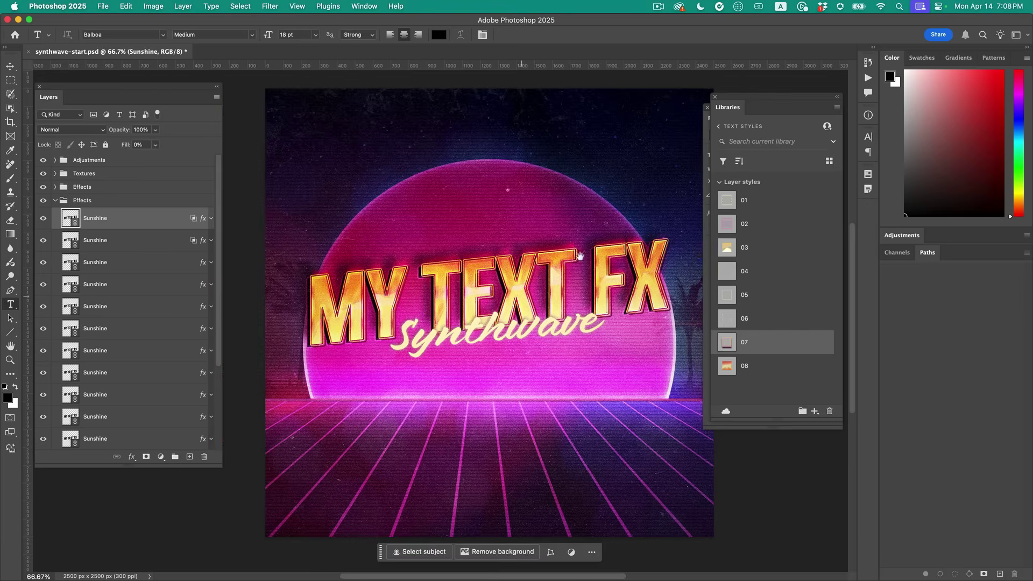
{"action": "left_click_drag", "start_coordinate": [727, 107], "coordinate": [899, 285]}
{"action": "left_click_drag", "start_coordinate": [712, 111], "coordinate": [737, 117]}
Examine the MY TEXT FX lettering up close and the stack of styled Sunshine layers that builds its effect.
{"action": "scroll", "coordinate": [460, 302], "scroll_direction": "up", "scroll_amount": 1}
{"action": "scroll", "coordinate": [360, 291], "scroll_direction": "up", "scroll_amount": 4}
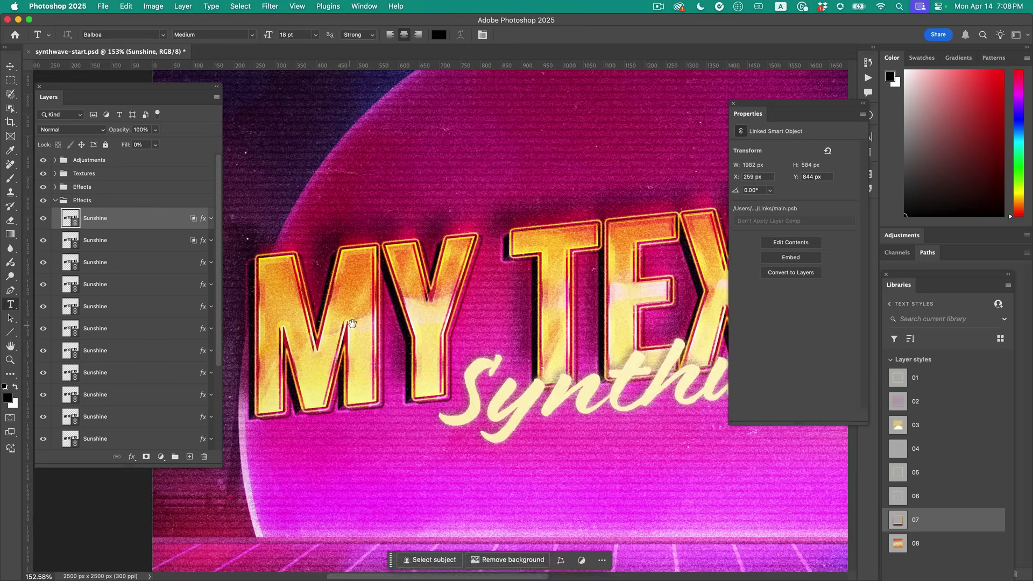
{"action": "scroll", "coordinate": [412, 329], "scroll_direction": "up", "scroll_amount": 2}
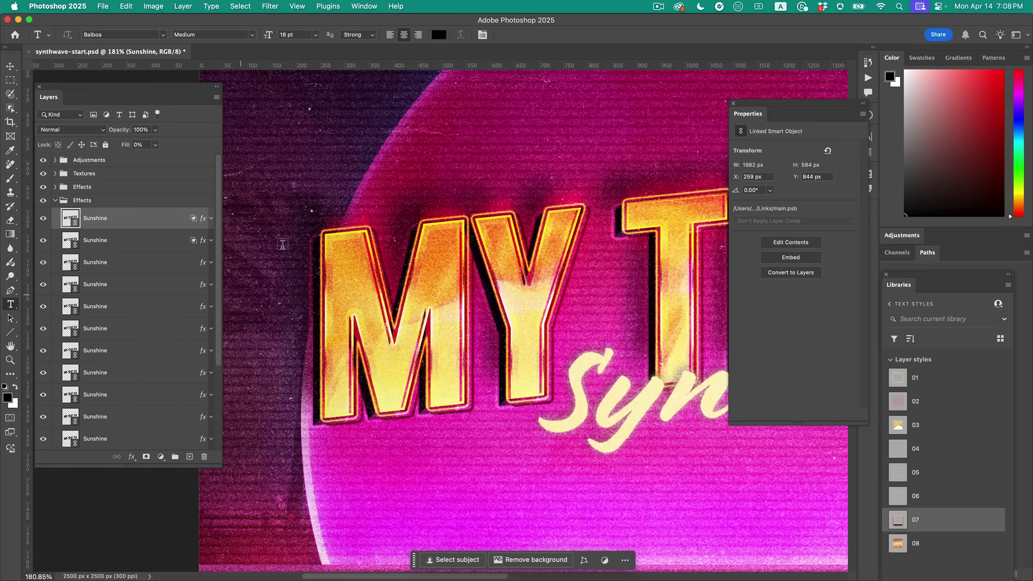
{"action": "left_click_drag", "start_coordinate": [220, 204], "coordinate": [218, 280]}
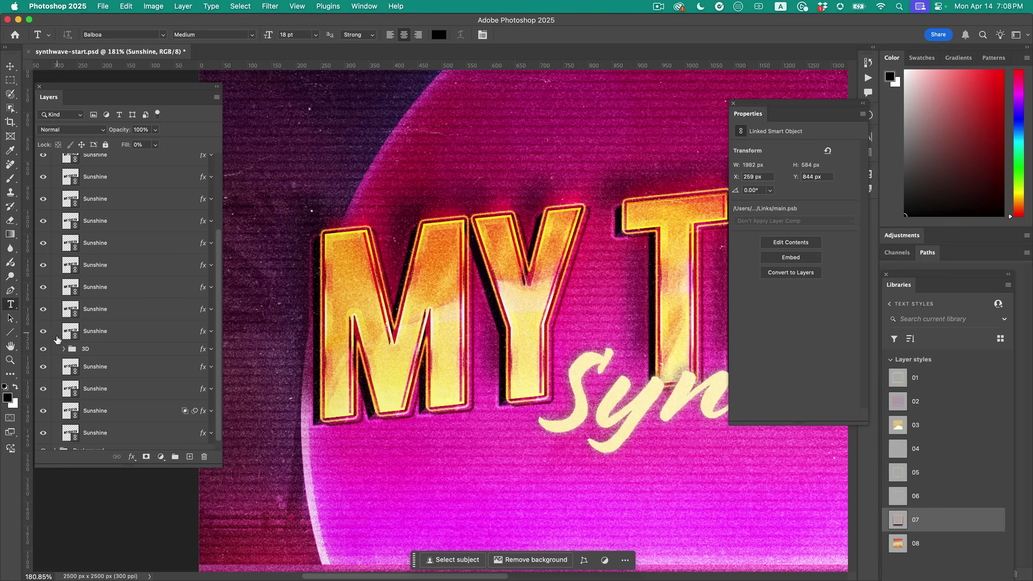
{"action": "left_click", "coordinate": [209, 311]}
{"action": "left_click", "coordinate": [209, 311]}
{"action": "scroll", "coordinate": [205, 237], "scroll_direction": "up", "scroll_amount": 5}
{"action": "scroll", "coordinate": [494, 284], "scroll_direction": "right", "scroll_amount": 10}
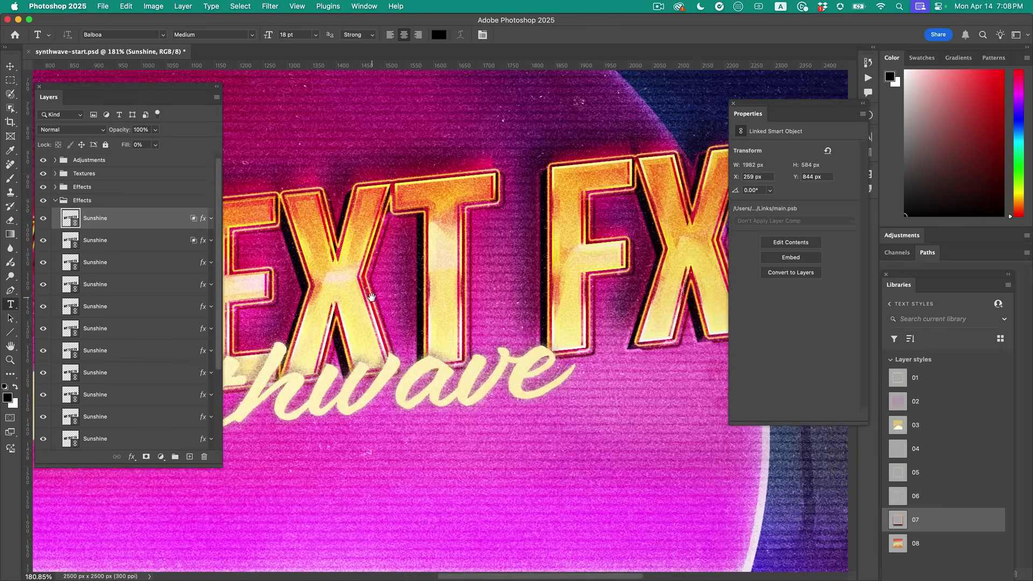
{"action": "scroll", "coordinate": [350, 249], "scroll_direction": "right", "scroll_amount": 4}
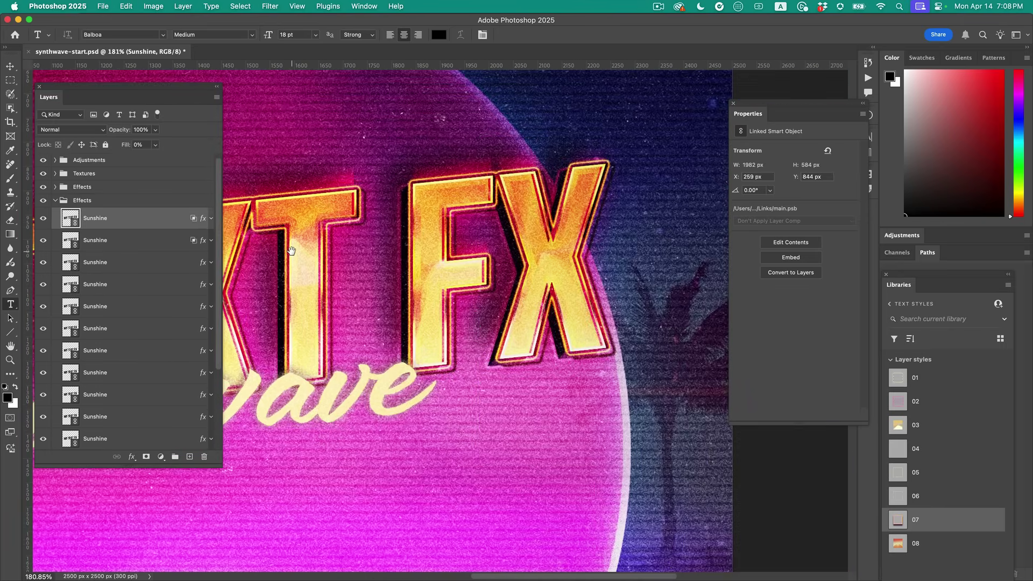
{"action": "scroll", "coordinate": [291, 250], "scroll_direction": "left", "scroll_amount": 6}
{"action": "scroll", "coordinate": [451, 248], "scroll_direction": "down", "scroll_amount": 5}
{"action": "scroll", "coordinate": [451, 249], "scroll_direction": "right", "scroll_amount": 1}
Open the linked main.psb from the top Sunshine layer and update its text layers for vector output.
{"action": "double_click", "coordinate": [75, 218]}
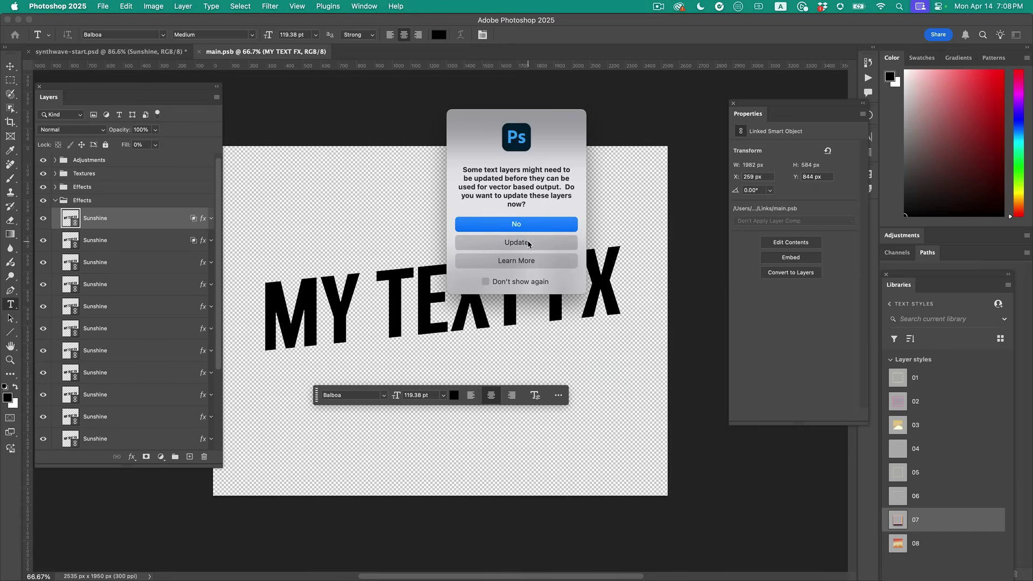
{"action": "left_click", "coordinate": [527, 244]}
{"action": "scroll", "coordinate": [379, 328], "scroll_direction": "down", "scroll_amount": 2}
{"action": "scroll", "coordinate": [379, 329], "scroll_direction": "left", "scroll_amount": 2}
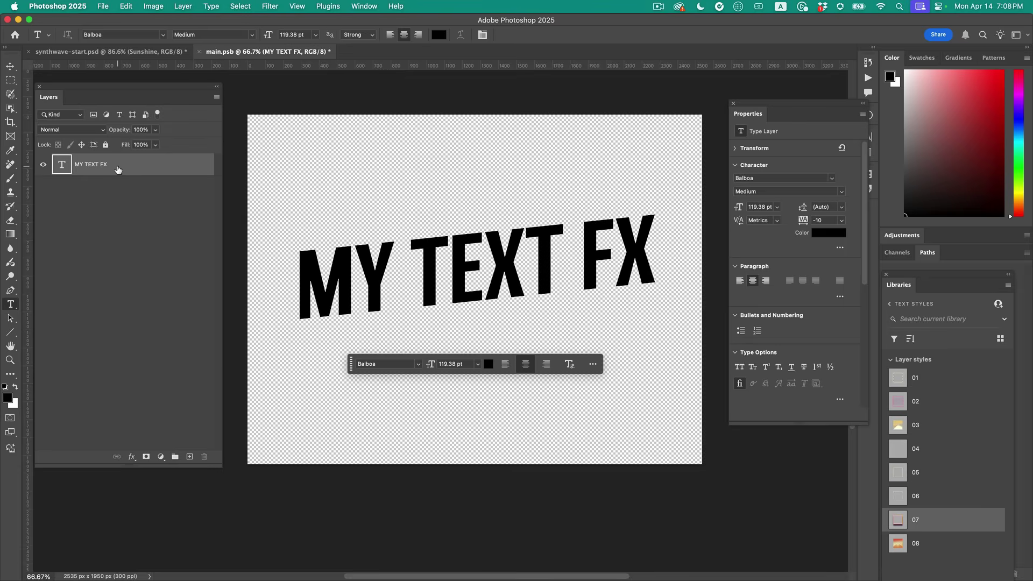
Replace the text in main.psb with "ADOBE MAX", save the file and return to synthwave-start.psd.
{"action": "left_click", "coordinate": [445, 269]}
{"action": "key", "text": "super+a"}
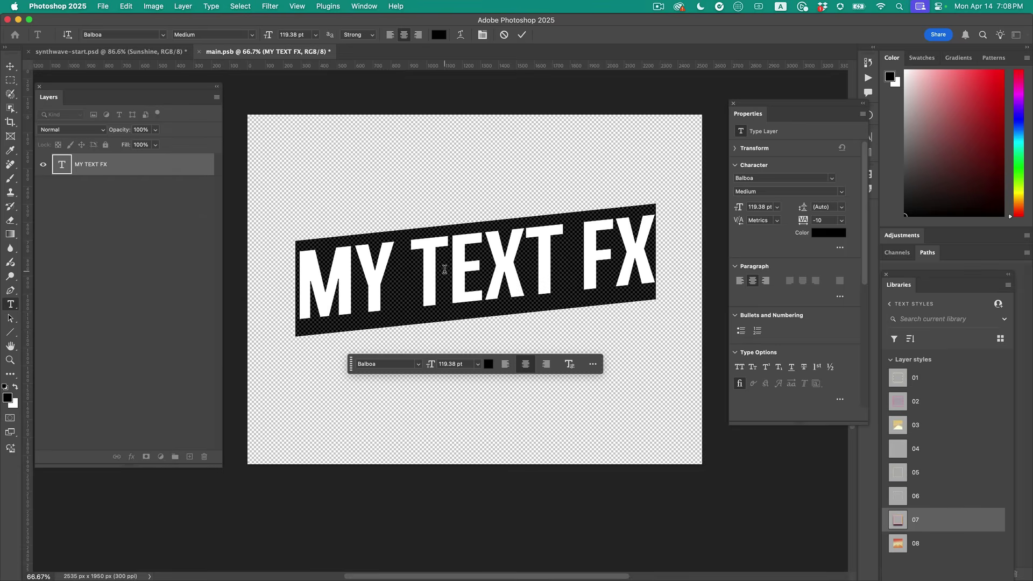
{"action": "type", "text": "ADOBE MAX"}
{"action": "key", "text": "Escape"}
{"action": "key", "text": "super+s"}
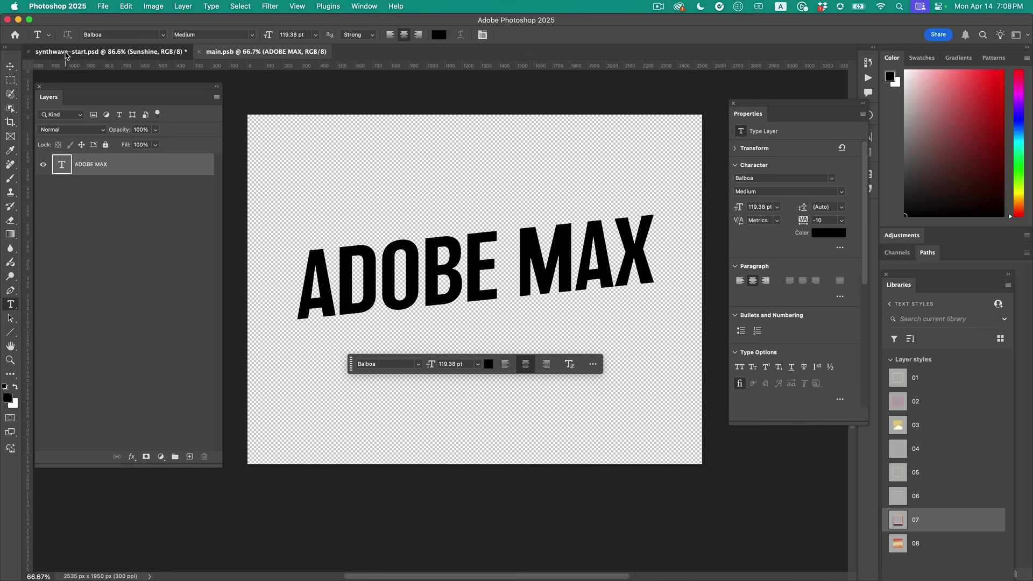
{"action": "left_click", "coordinate": [66, 52]}
{"action": "scroll", "coordinate": [93, 254], "scroll_direction": "down", "scroll_amount": 5}
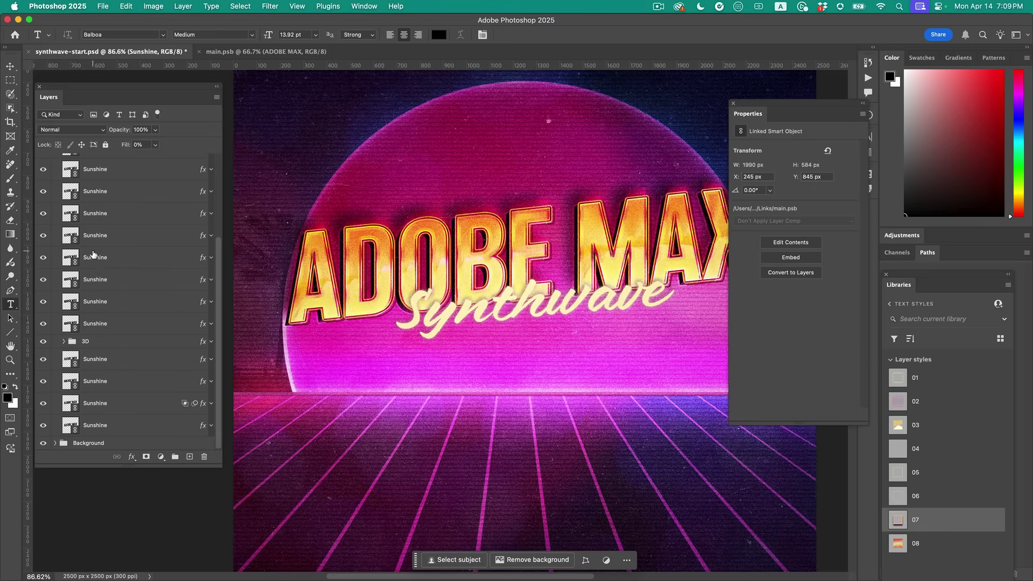
{"action": "left_click_drag", "start_coordinate": [622, 240], "coordinate": [577, 254]}
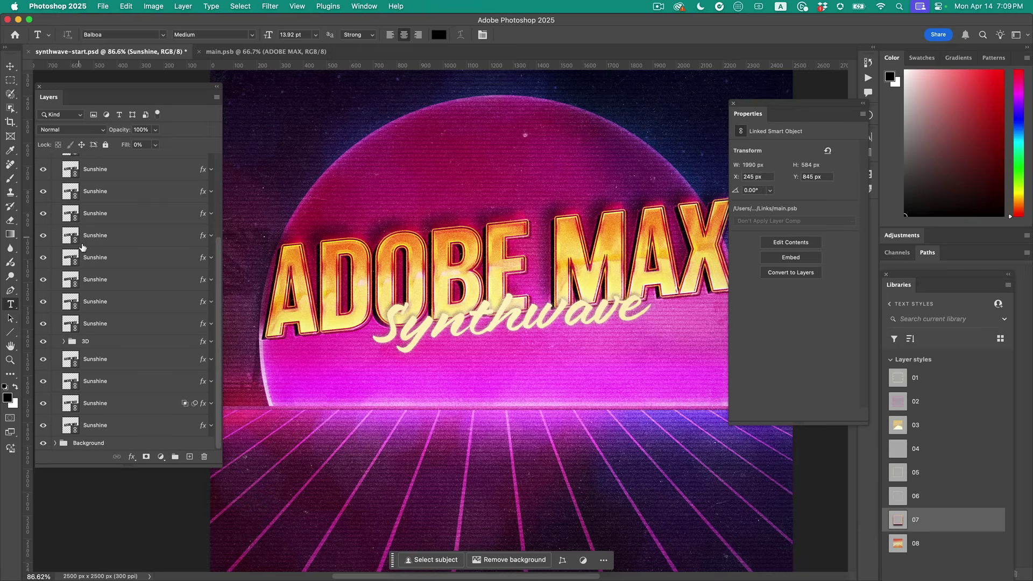
Expand the upper Effects group and open the linked london.psb from its top World layer.
{"action": "scroll", "coordinate": [72, 386], "scroll_direction": "up", "scroll_amount": 10}
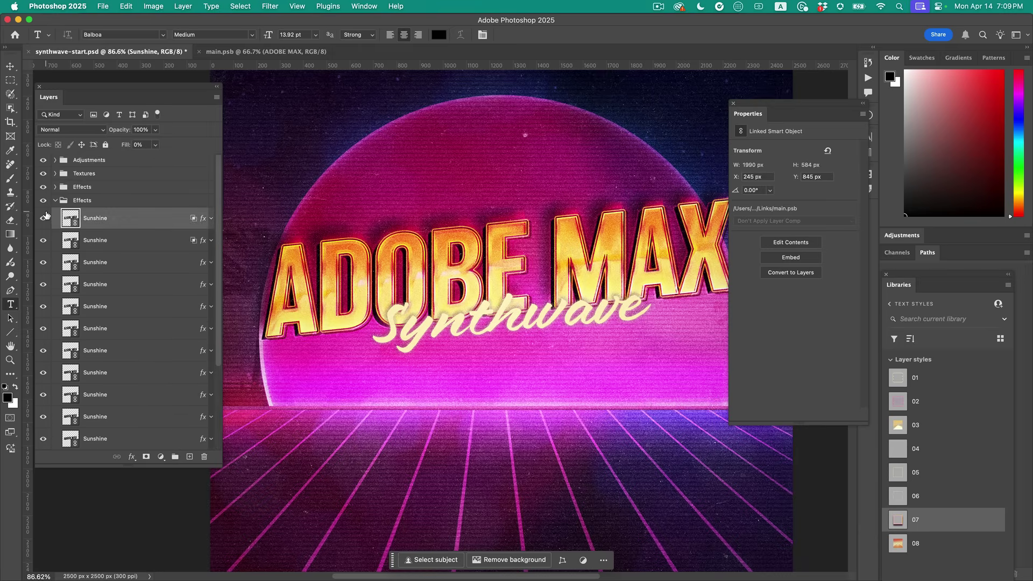
{"action": "left_click", "coordinate": [55, 188]}
{"action": "double_click", "coordinate": [69, 207]}
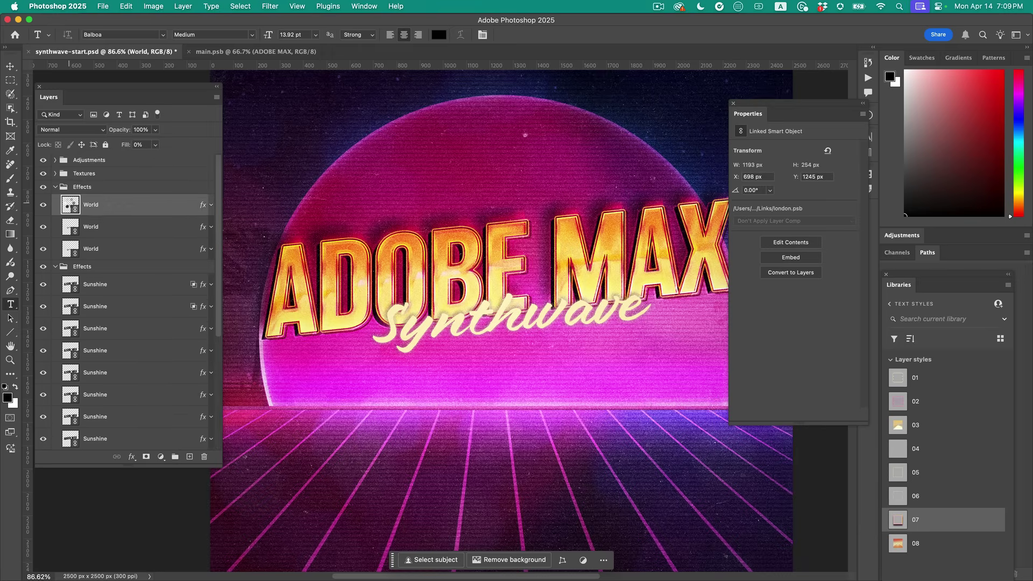
Replace the Synthwave text in london.psb with "London 2025".
{"action": "double_click", "coordinate": [410, 318]}
{"action": "type", "text": "LONDON"}
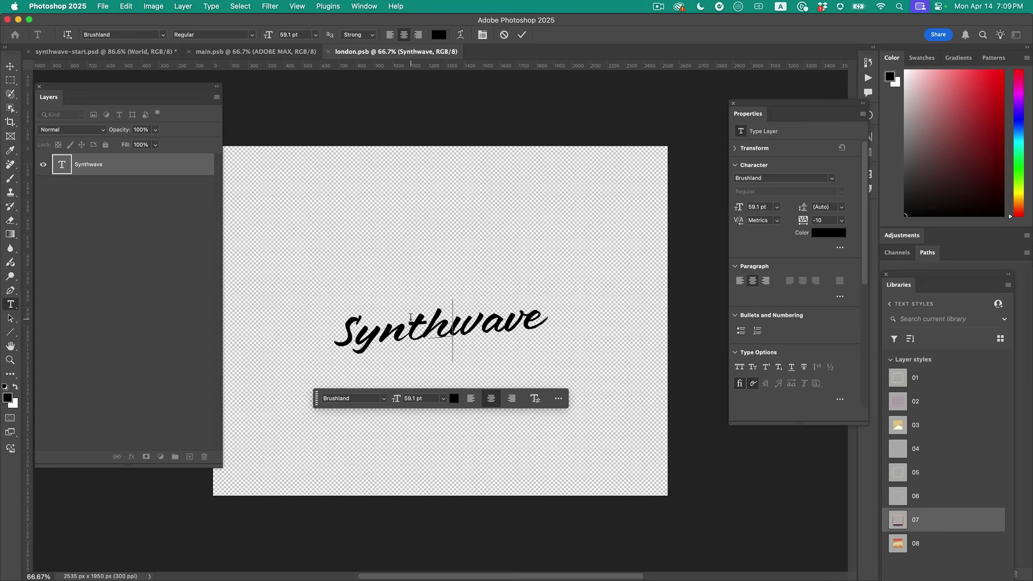
{"action": "key", "text": "super+a"}
{"action": "type", "text": "L"}
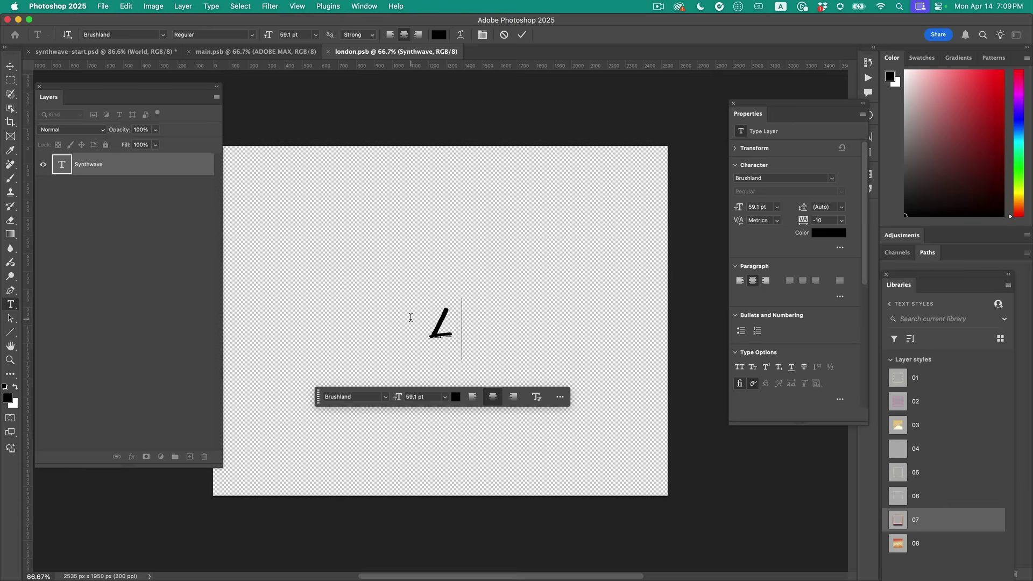
{"action": "type", "text": "ondon 2002"}
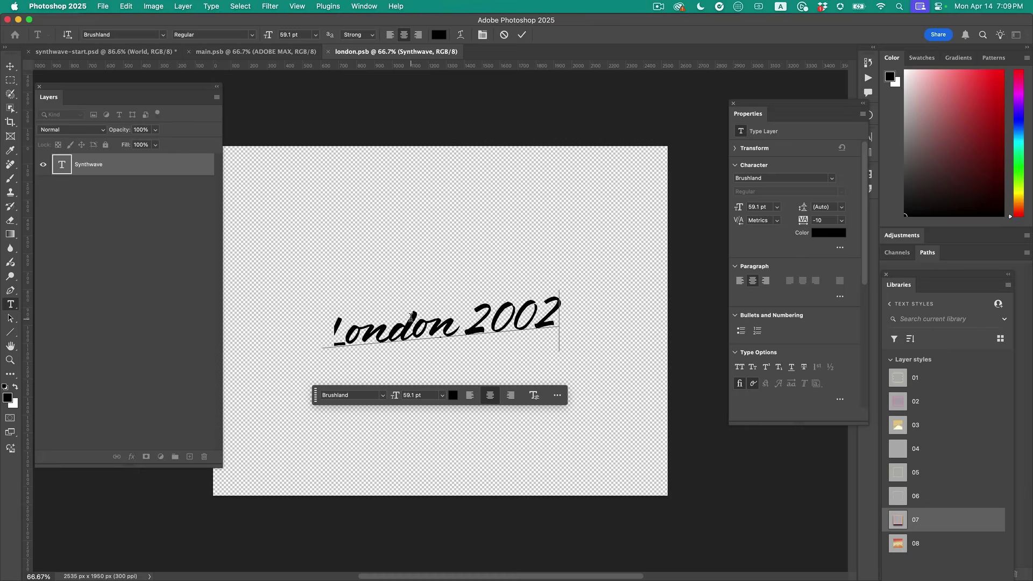
{"action": "key", "text": "Left"}
{"action": "key", "text": "BackSpace"}
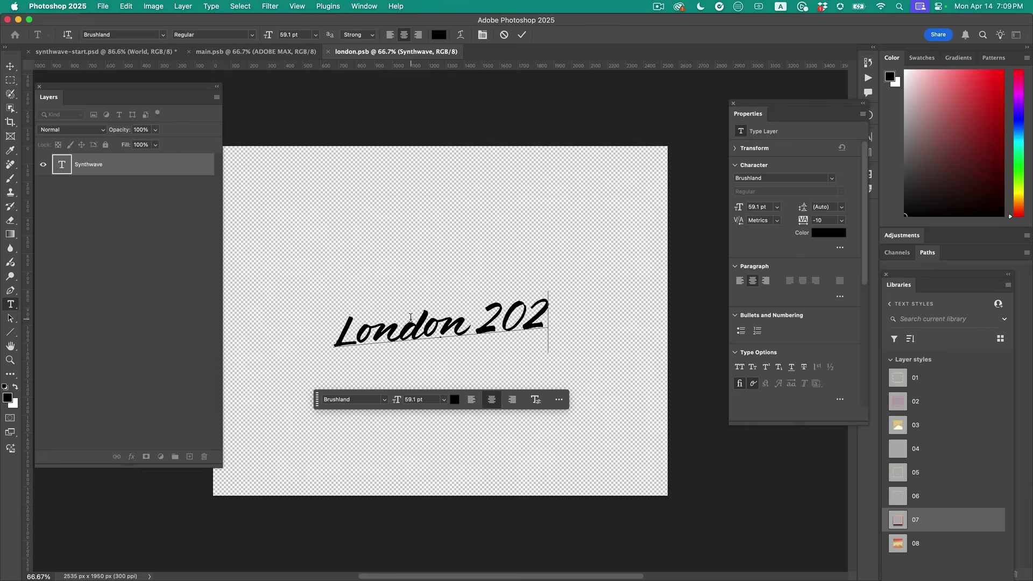
{"action": "key", "text": "End"}
{"action": "type", "text": "5"}
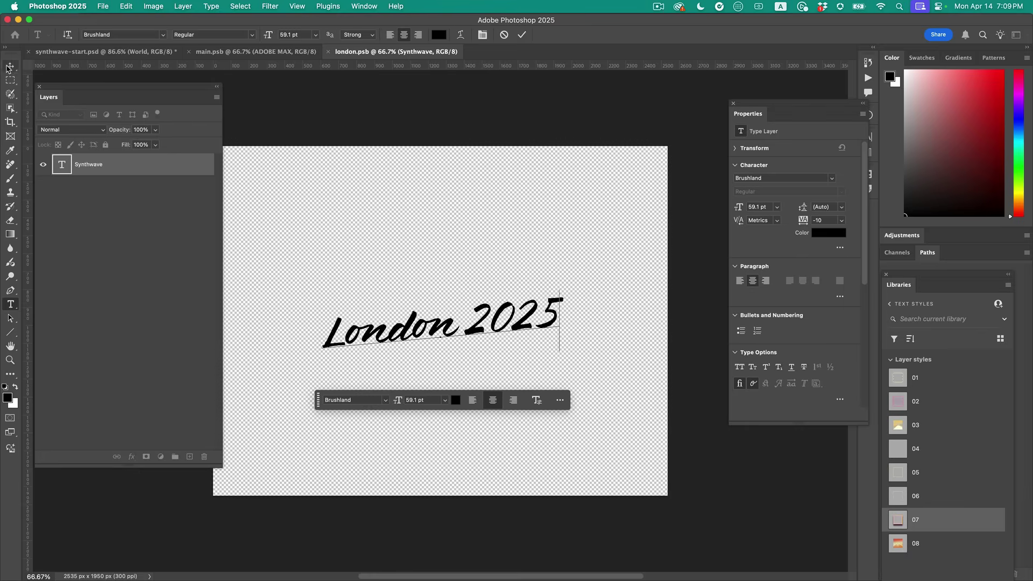
Commit the text edit, save and close london.psb, and view the whole synthwave-start.psd artwork.
{"action": "key", "text": "super+Return"}
{"action": "key", "text": "v"}
{"action": "key", "text": "super+s"}
{"action": "key", "text": "super+w"}
{"action": "scroll", "coordinate": [592, 337], "scroll_direction": "down", "scroll_amount": 5}
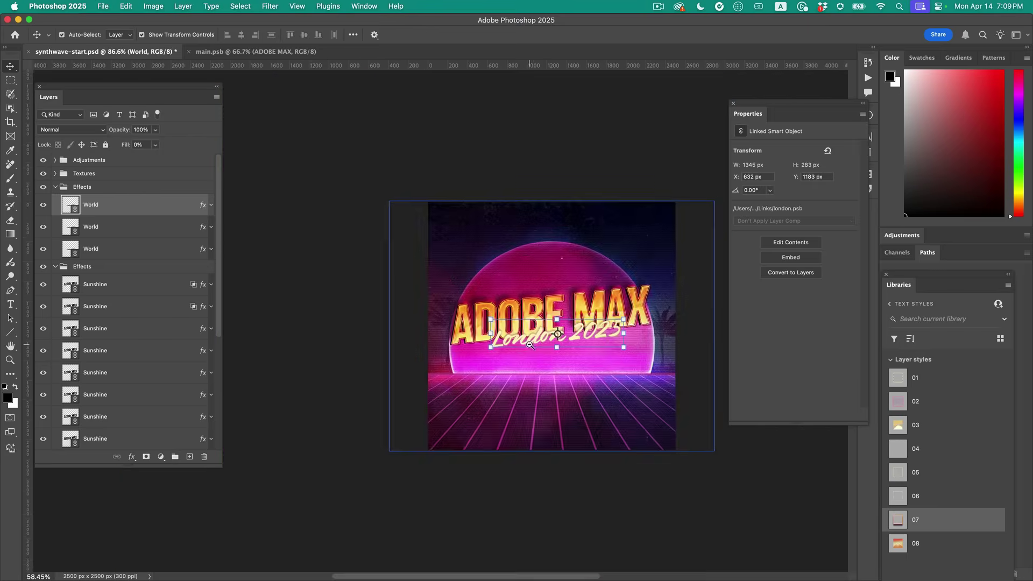
{"action": "scroll", "coordinate": [592, 337], "scroll_direction": "right", "scroll_amount": 2}
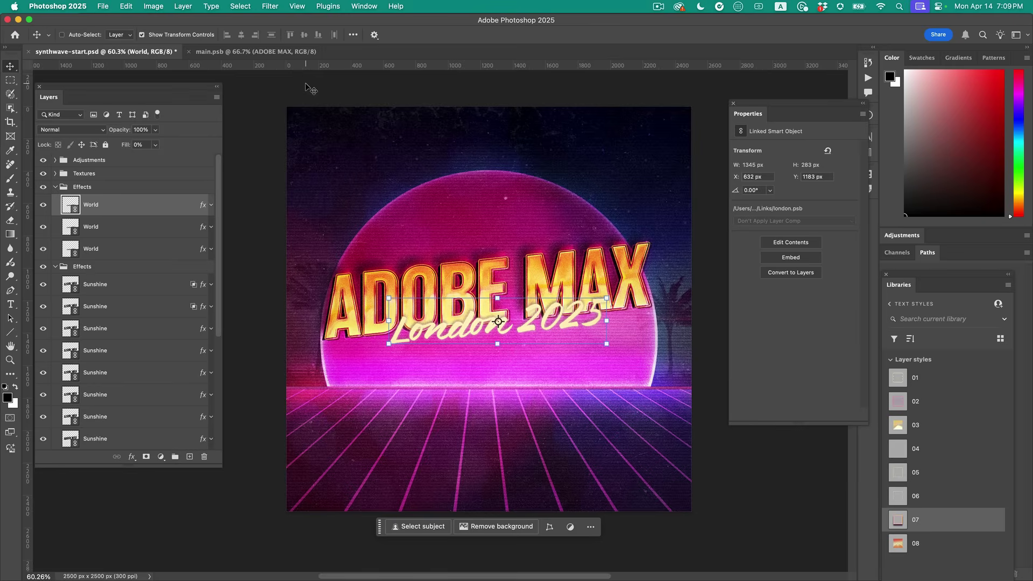
Switch to InDesign and bring up the synthwave-cover.indd document.
{"action": "key", "text": "super+Tab"}
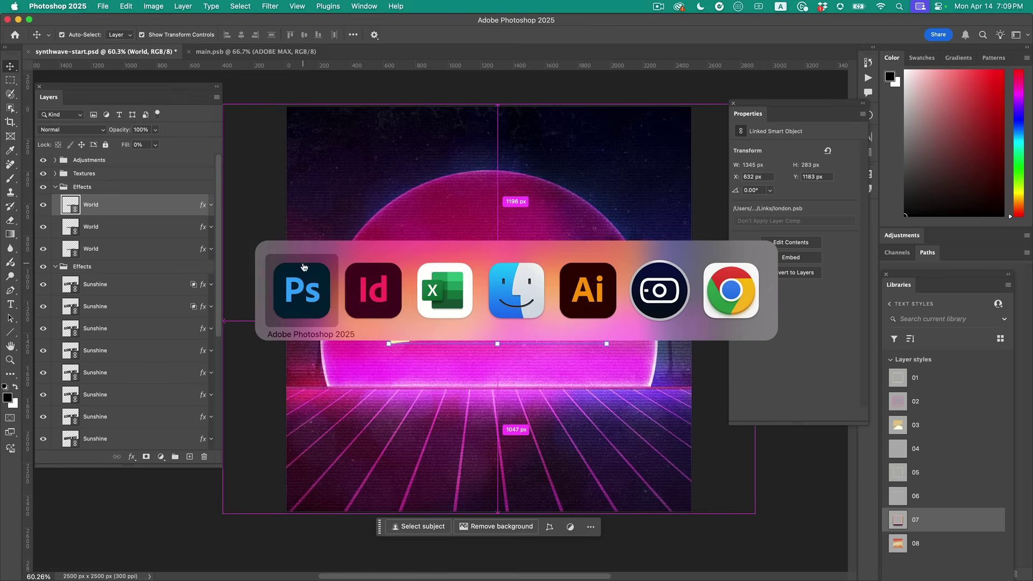
{"action": "key", "text": "super+Tab"}
{"action": "left_click", "coordinate": [350, 275]}
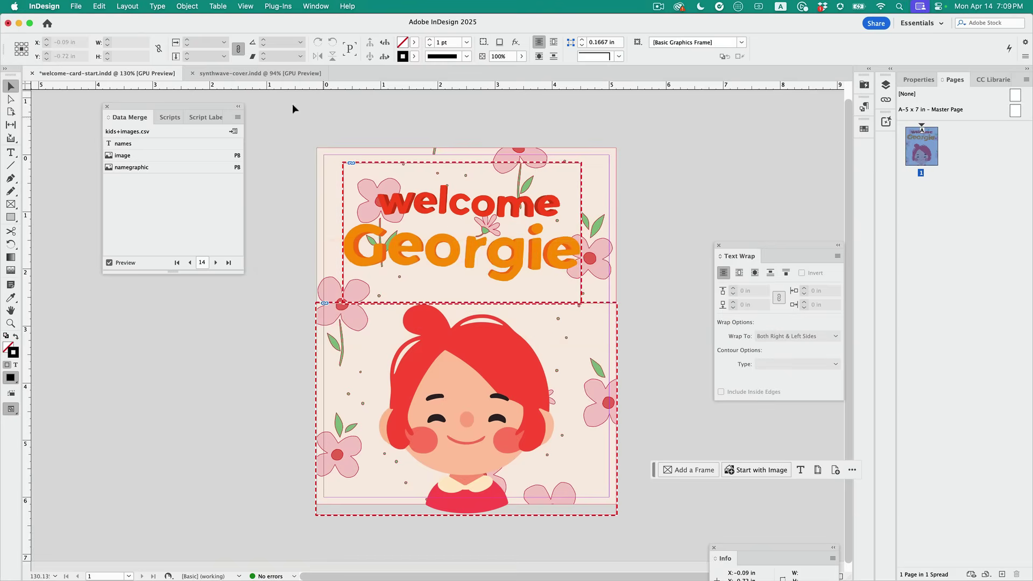
{"action": "key", "text": "ctrl+Tab"}
{"action": "scroll", "coordinate": [522, 207], "scroll_direction": "right", "scroll_amount": 3}
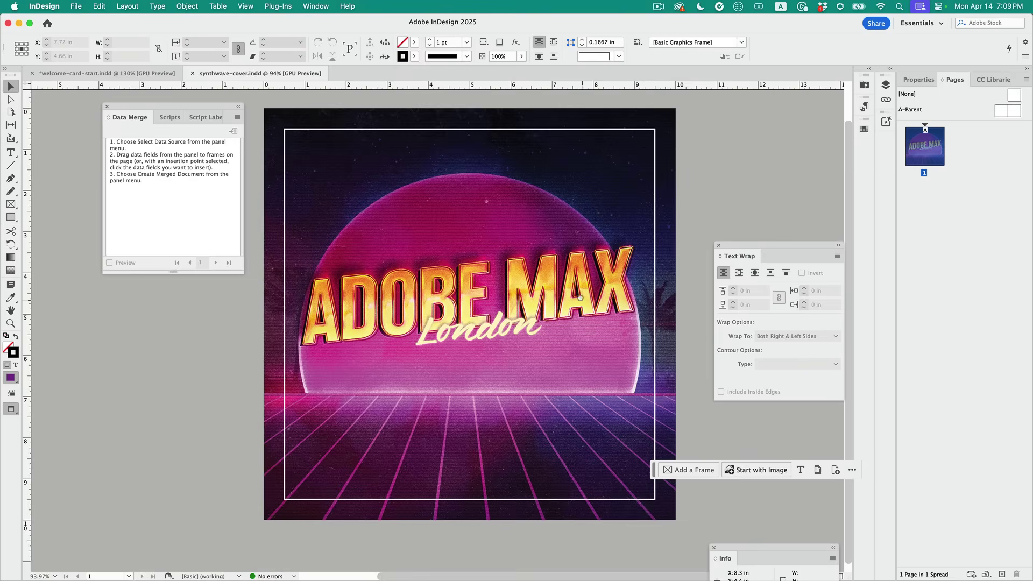
{"action": "scroll", "coordinate": [730, 201], "scroll_direction": "right", "scroll_amount": 1}
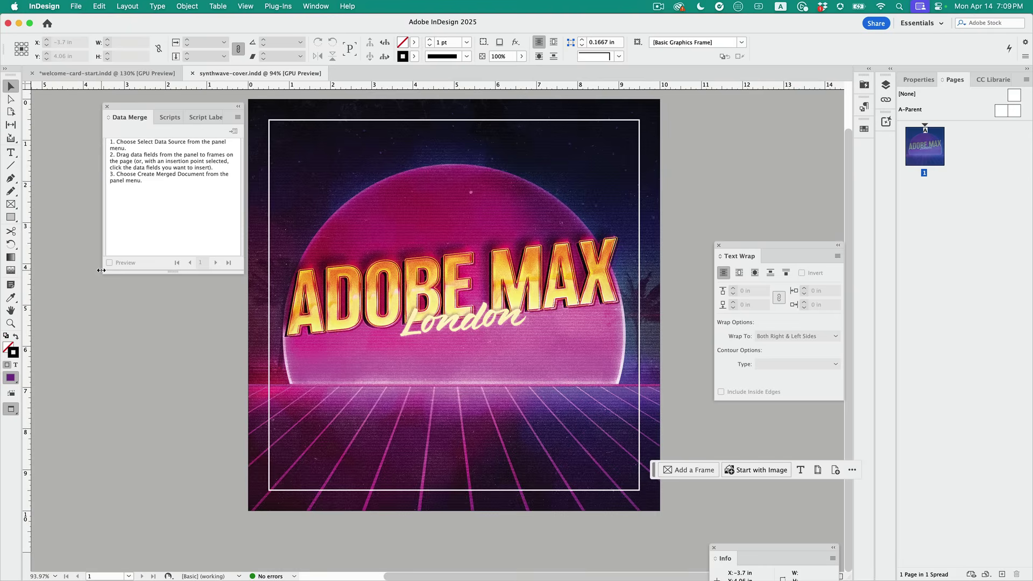
Switch to Finder and go up to the Projects folder, selecting the 01 Welcome cards folder.
{"action": "key", "text": "super+Tab"}
{"action": "key", "text": "super+Tab"}
{"action": "key", "text": "super+Tab"}
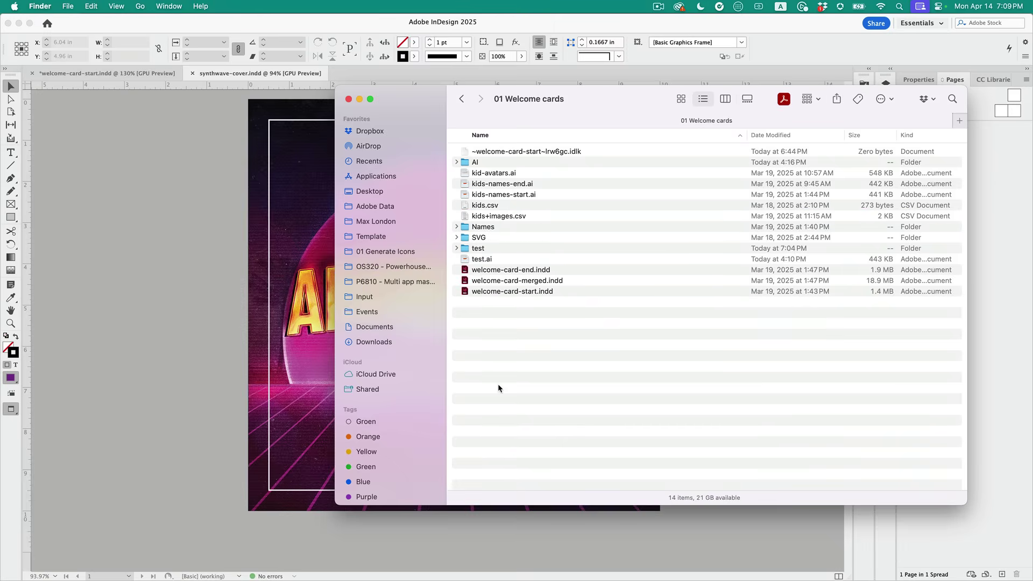
{"action": "key", "text": "super+Up"}
{"action": "key", "text": "Down"}
{"action": "key", "text": "Down"}
{"action": "key", "text": "Up"}
{"action": "key", "text": "Up"}
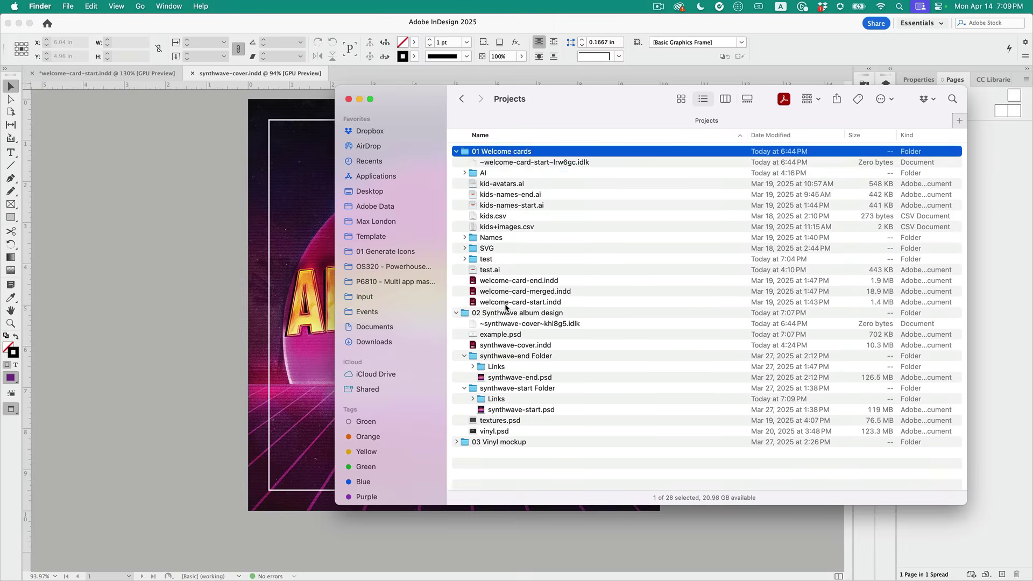
Collapse the finished project folders, open 03 Vinyl mockup and select profile00001.jpg in Portraits-start.
{"action": "key", "text": "Left"}
{"action": "key", "text": "Down"}
{"action": "key", "text": "Down"}
{"action": "key", "text": "Down"}
{"action": "key", "text": "Down"}
{"action": "key", "text": "Down"}
{"action": "key", "text": "Down"}
{"action": "key", "text": "Up"}
{"action": "key", "text": "Up"}
{"action": "key", "text": "Up"}
{"action": "key", "text": "Up"}
{"action": "key", "text": "Up"}
{"action": "key", "text": "Left"}
{"action": "key", "text": "Down"}
{"action": "key", "text": "super+Down"}
{"action": "key", "text": "Down"}
{"action": "left_click", "coordinate": [542, 227]}
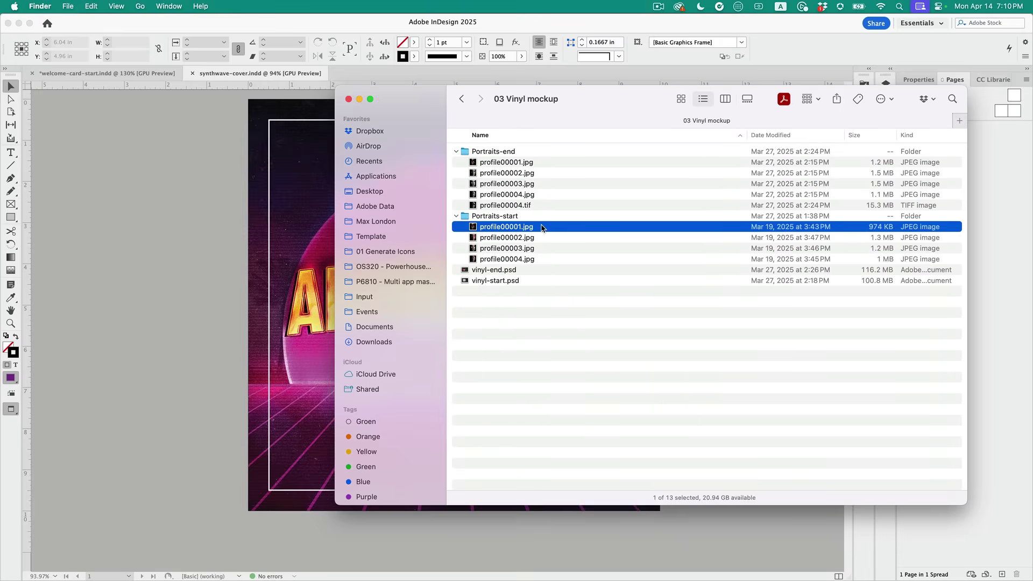
Preview the four profile JPGs in Portraits-start and return to the InDesign cover.
{"action": "key", "text": "space"}
{"action": "key", "text": "Down"}
{"action": "key", "text": "Down"}
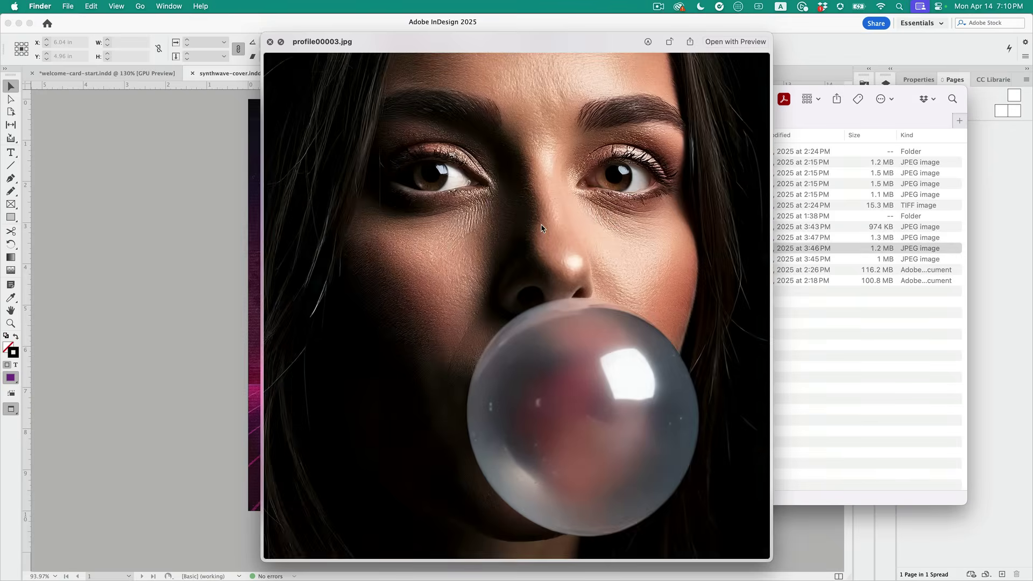
{"action": "key", "text": "Down"}
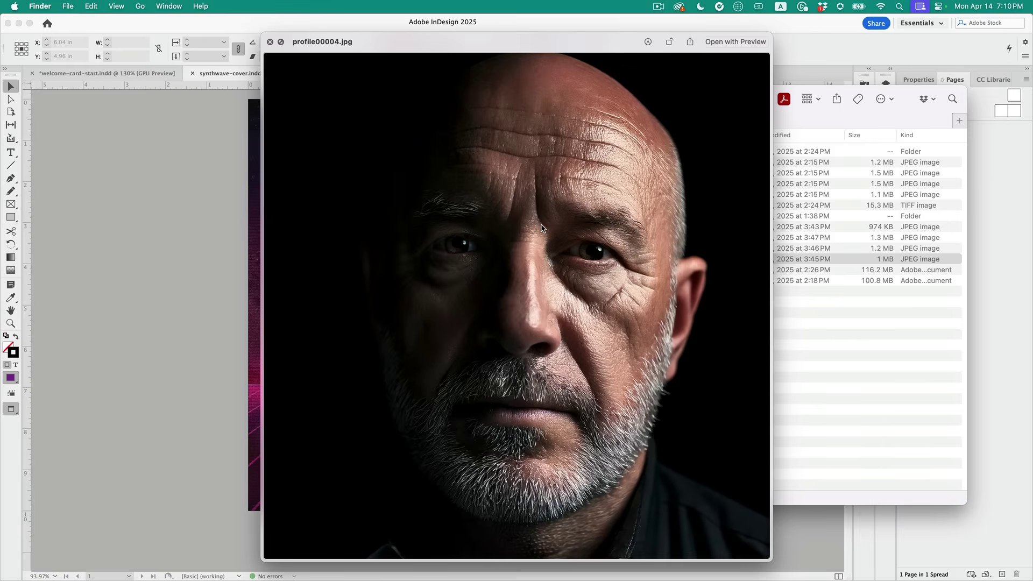
{"action": "key", "text": "Up"}
{"action": "key", "text": "Up"}
{"action": "key", "text": "Up"}
{"action": "key", "text": "space"}
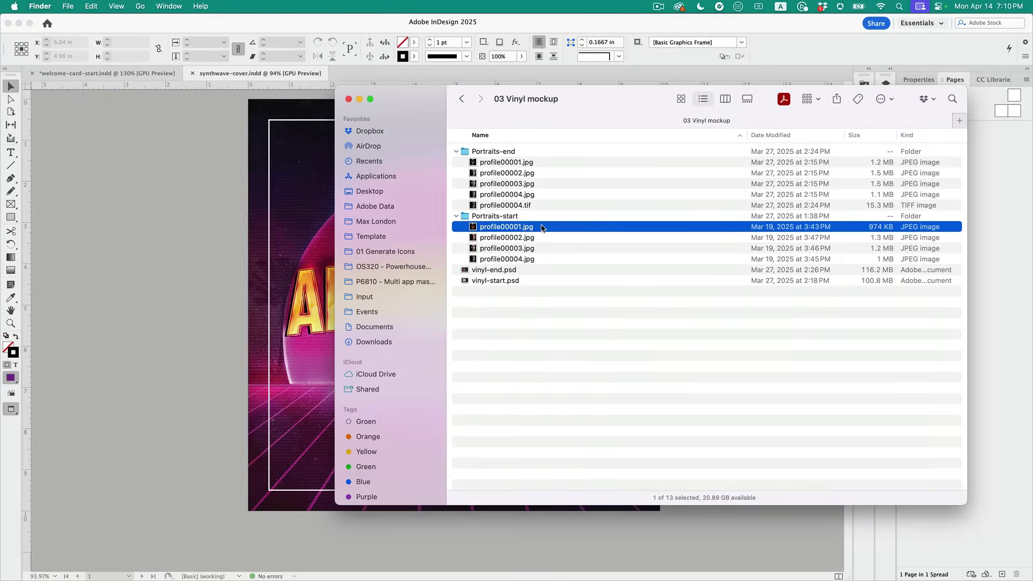
{"action": "left_click", "coordinate": [233, 239]}
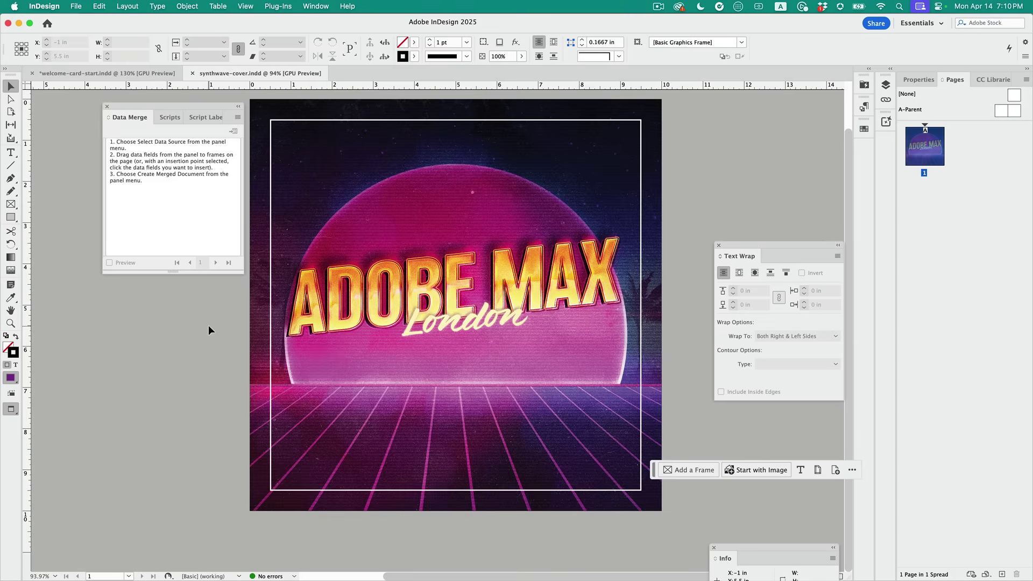
Draw a row of four equal image frames, about 7.3 by 2.92 in overall, across the lower cover below the title.
{"action": "key", "text": "super+Tab"}
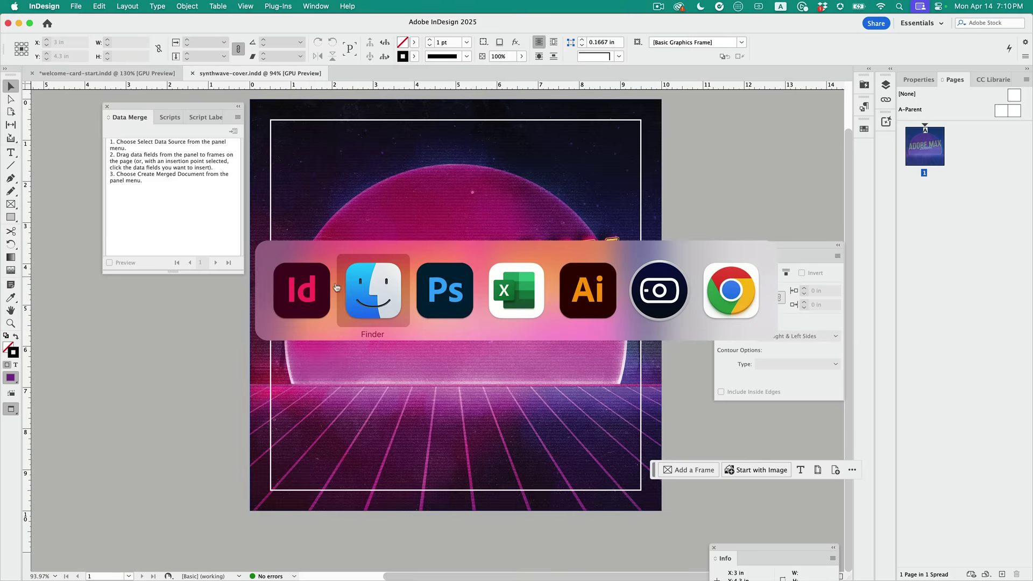
{"action": "left_click", "coordinate": [301, 291]}
{"action": "left_click", "coordinate": [10, 204]}
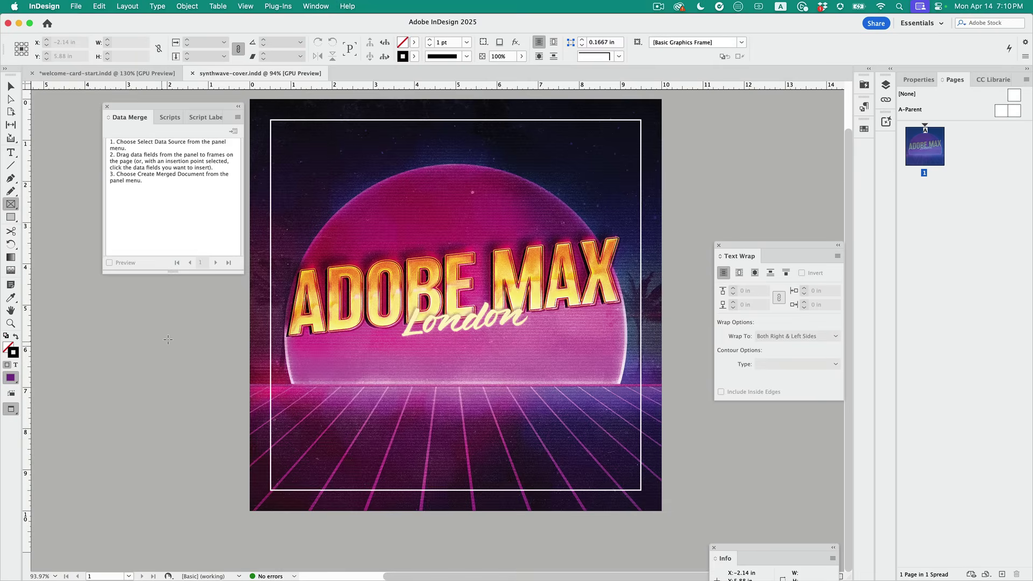
{"action": "left_click_drag", "start_coordinate": [312, 358], "coordinate": [555, 422]}
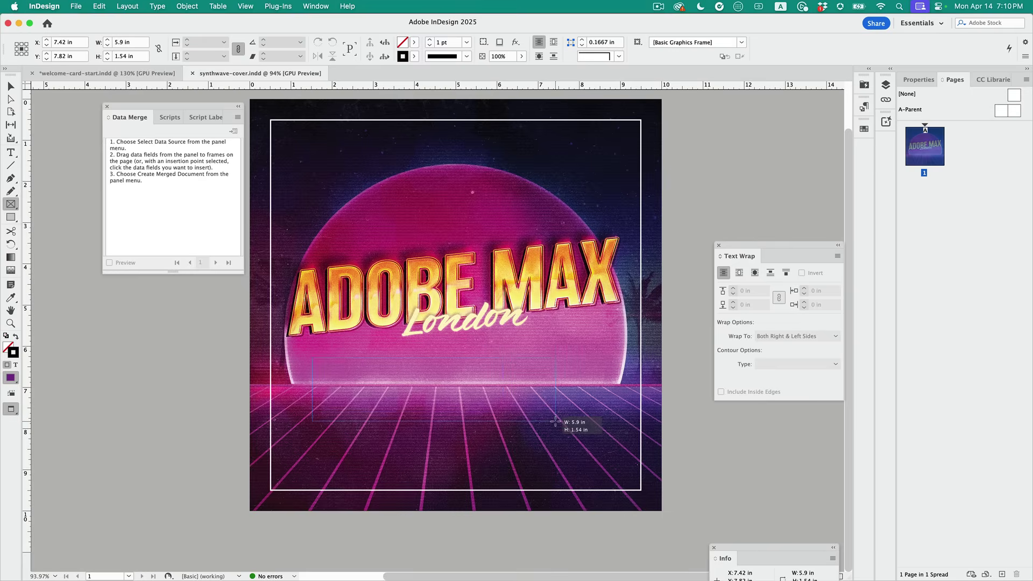
{"action": "left_click_drag", "start_coordinate": [555, 421], "coordinate": [536, 448]}
{"action": "key", "text": "Right"}
{"action": "key", "text": "Right"}
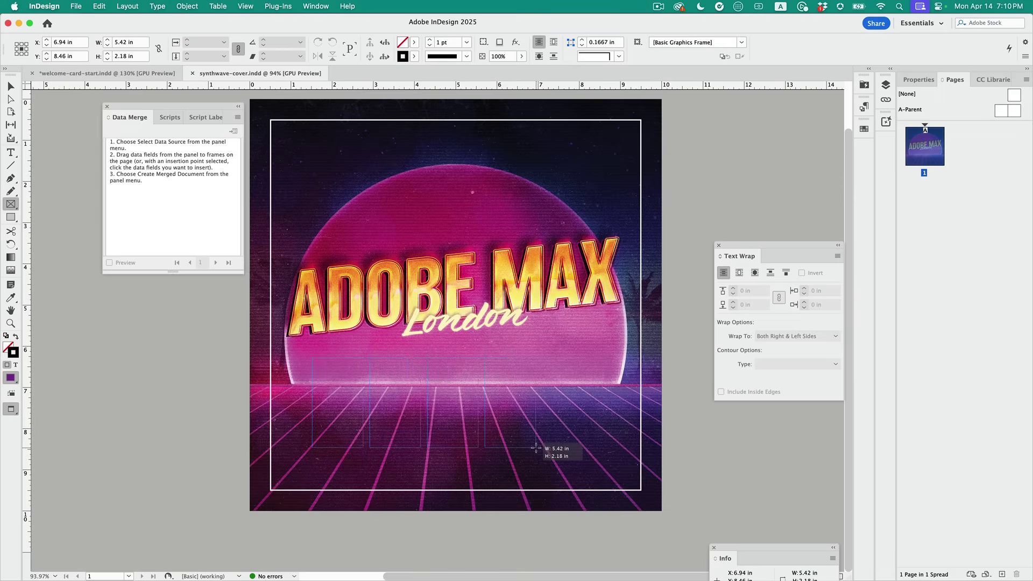
{"action": "left_click_drag", "start_coordinate": [536, 448], "coordinate": [613, 477]}
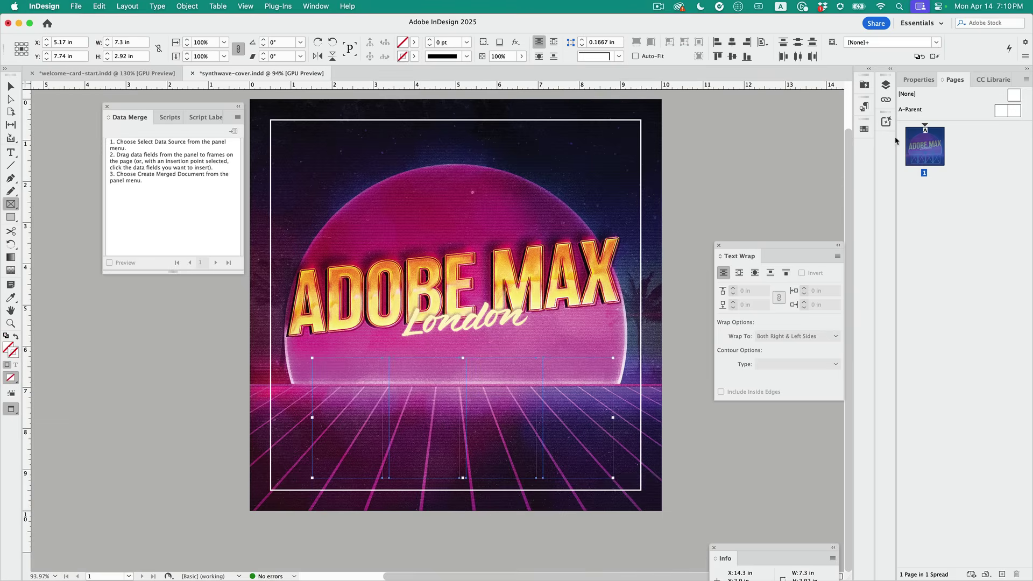
Give the four frames a [Paper] stroke and nudge them slightly on the cover, leaving them deselected.
{"action": "left_click", "coordinate": [864, 129]}
{"action": "left_click", "coordinate": [755, 183]}
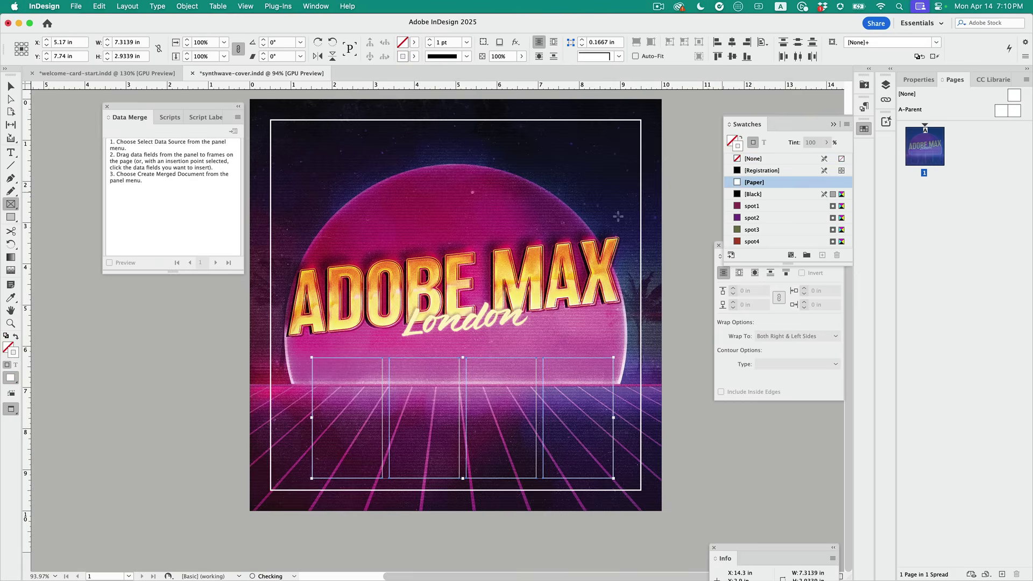
{"action": "left_click", "coordinate": [11, 86]}
{"action": "left_click_drag", "start_coordinate": [367, 382], "coordinate": [367, 384]}
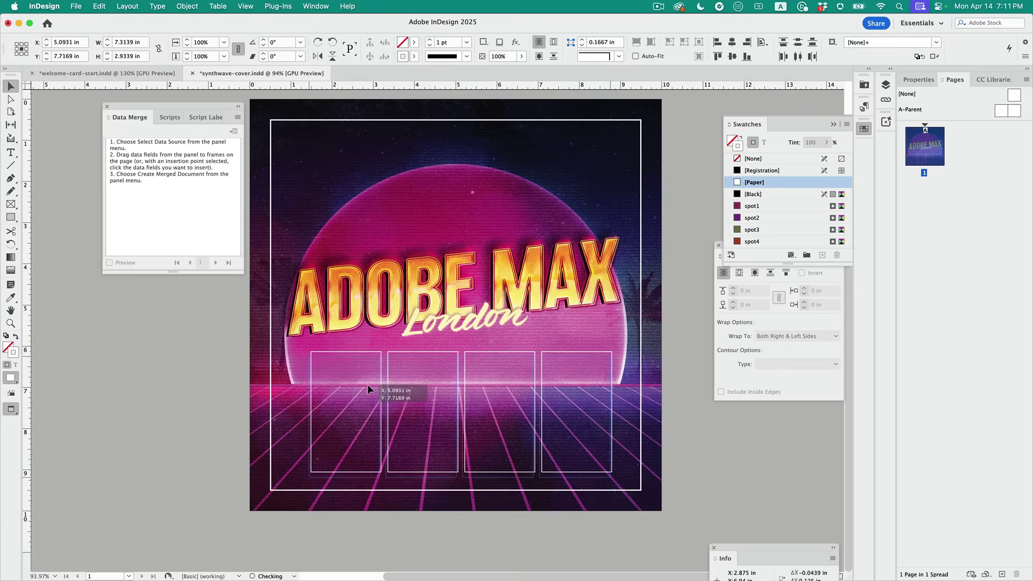
{"action": "left_click", "coordinate": [181, 367]}
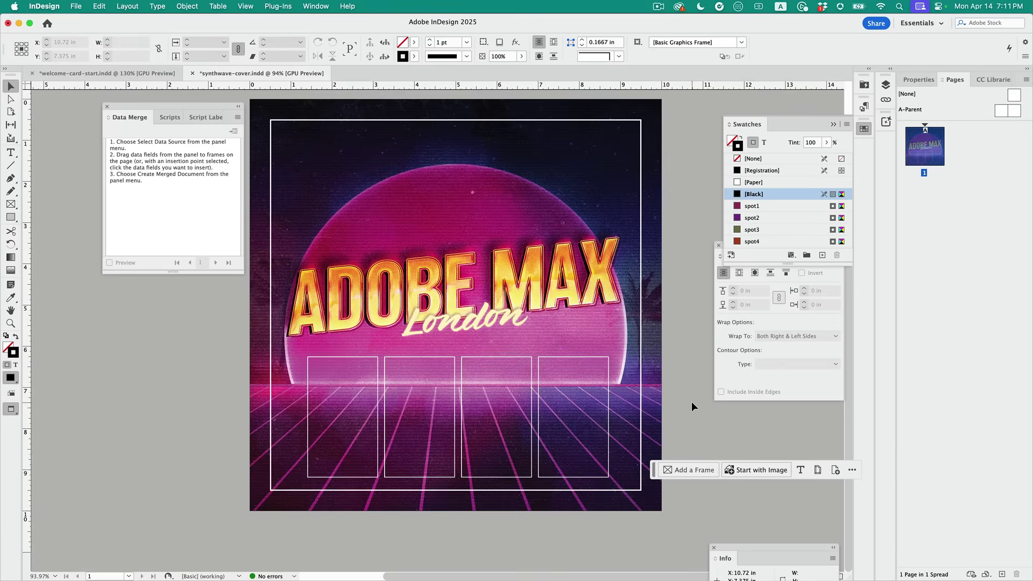
Switch to Finder and compare previews of the Portraits-start images with profile00001.jpg in Portraits-end.
{"action": "key", "text": "super+Tab"}
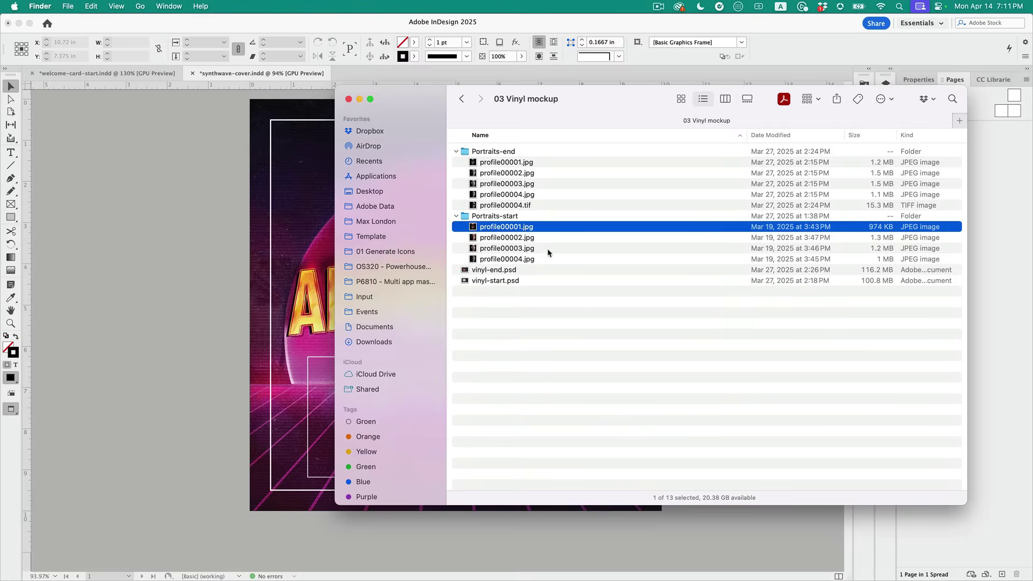
{"action": "key", "text": "space"}
{"action": "key", "text": "Down"}
{"action": "key", "text": "Down"}
{"action": "key", "text": "Down"}
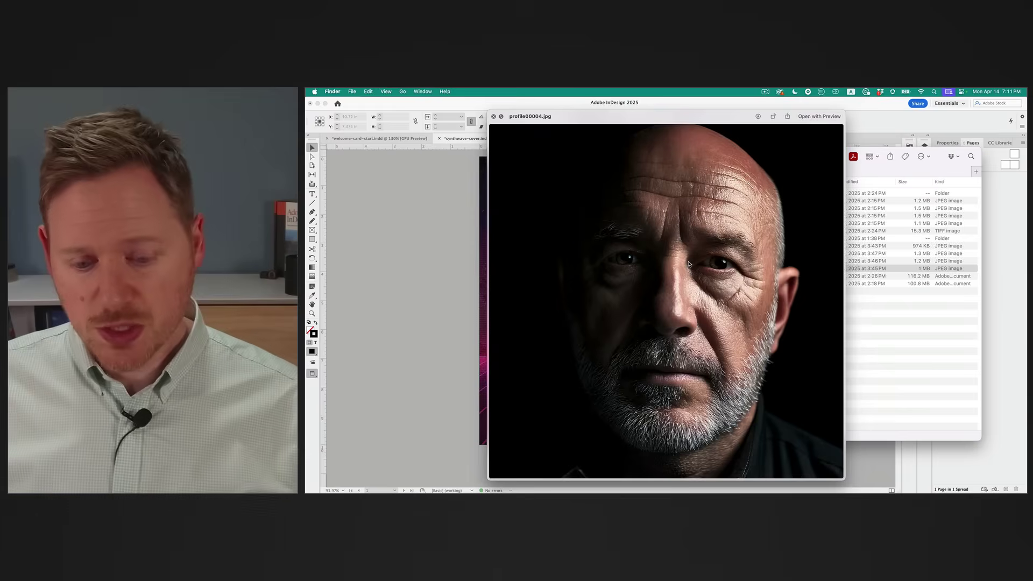
{"action": "key", "text": "space"}
{"action": "left_click", "coordinate": [706, 342]}
{"action": "left_click", "coordinate": [668, 201]}
{"action": "key", "text": "space"}
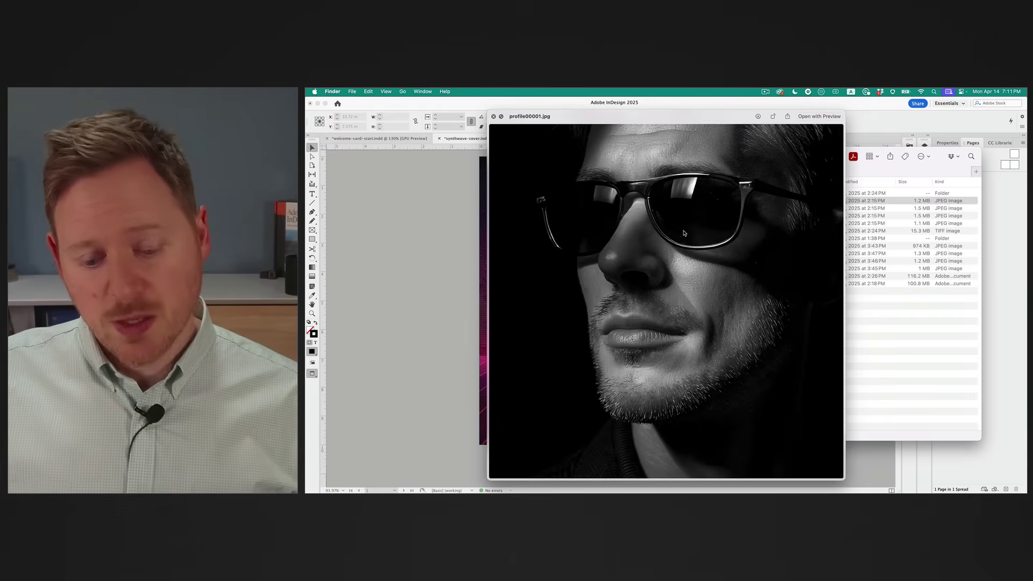
Place profile00001.jpg to profile00004.jpg from Portraits-end into the four cover frames in order.
{"action": "key", "text": "space"}
{"action": "key", "text": "shift+Down"}
{"action": "key", "text": "shift+Down"}
{"action": "left_click", "coordinate": [533, 195], "text": "shift"}
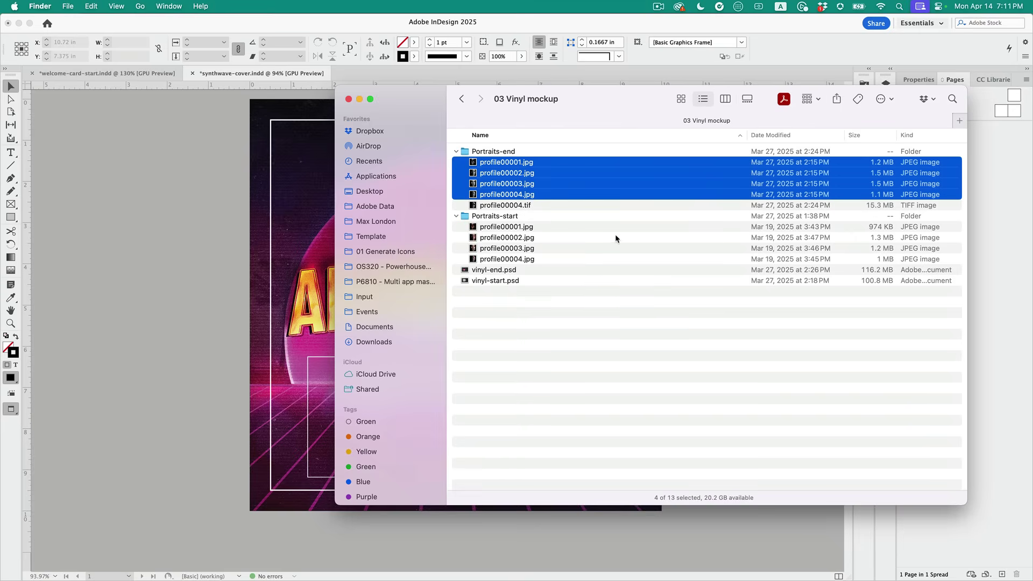
{"action": "key", "text": "super+Tab"}
{"action": "left_click_drag", "start_coordinate": [503, 163], "coordinate": [235, 339]}
{"action": "left_click", "coordinate": [322, 382]}
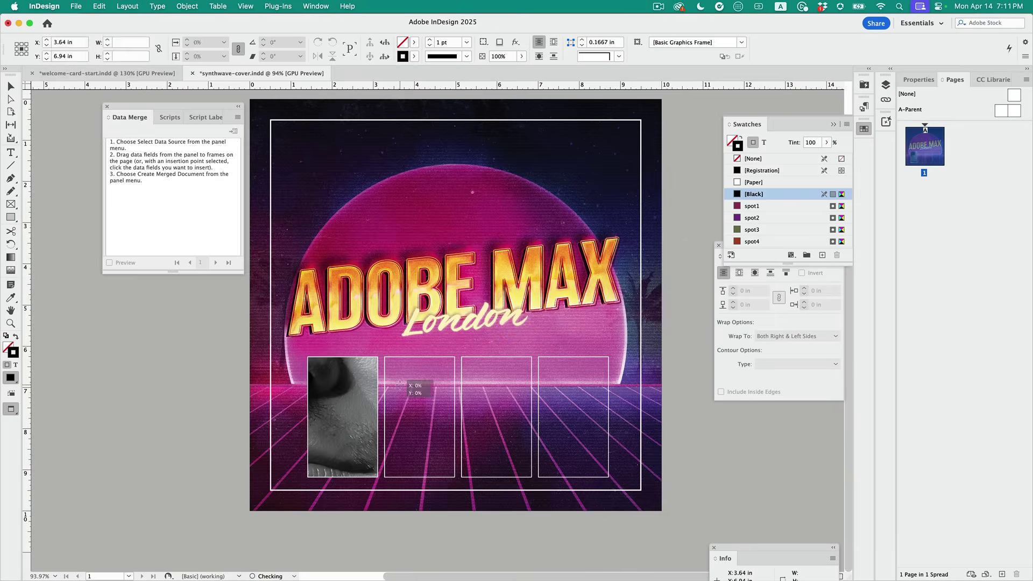
{"action": "left_click", "coordinate": [399, 381]}
{"action": "left_click", "coordinate": [503, 395]}
{"action": "left_click", "coordinate": [588, 396]}
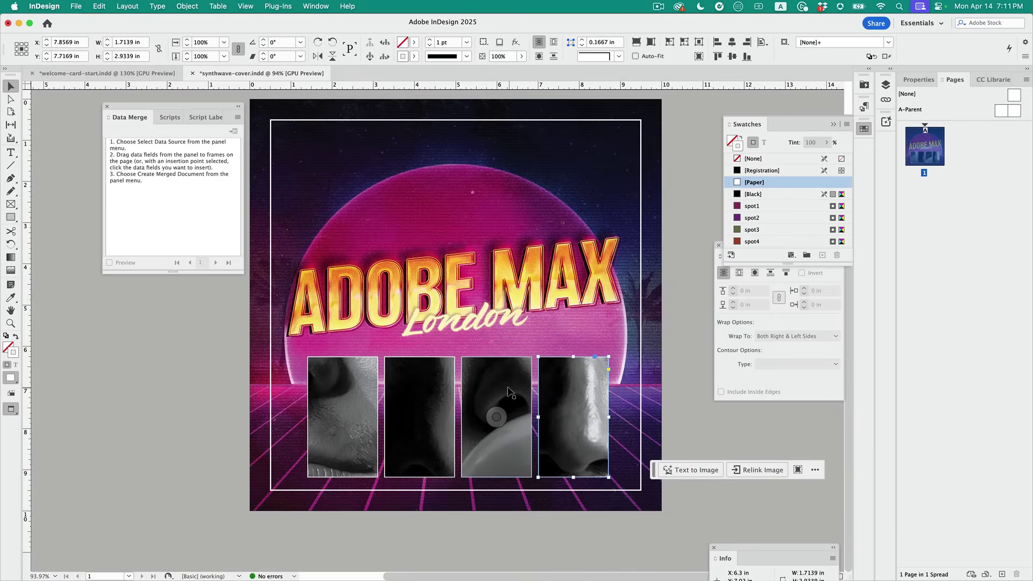
Fit all four portraits with Fill frame proportionally and deselect them.
{"action": "left_click", "coordinate": [355, 387], "text": "shift"}
{"action": "left_click", "coordinate": [919, 79]}
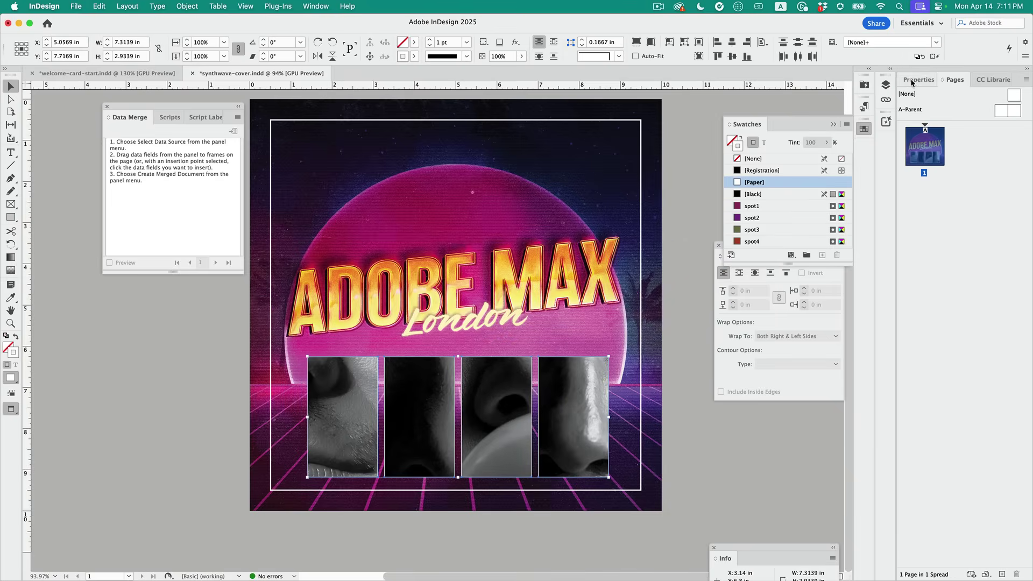
{"action": "left_click", "coordinate": [908, 368]}
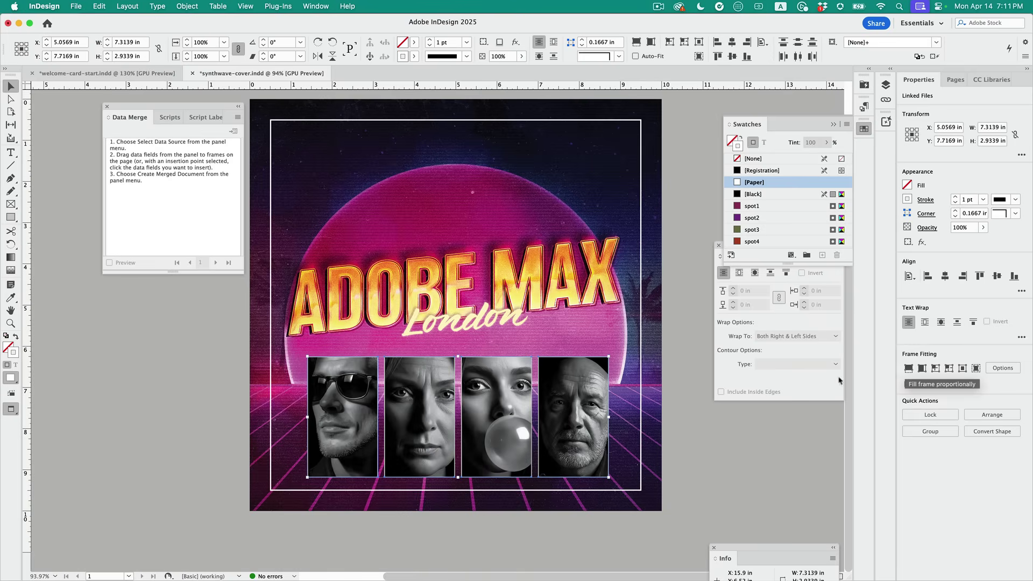
{"action": "key", "text": "super+shift+a"}
Undock and enlarge the swatch list, then colour the four portraits spot1, spot2, spot3 and spot4 in order.
{"action": "scroll", "coordinate": [479, 393], "scroll_direction": "up", "scroll_amount": 3}
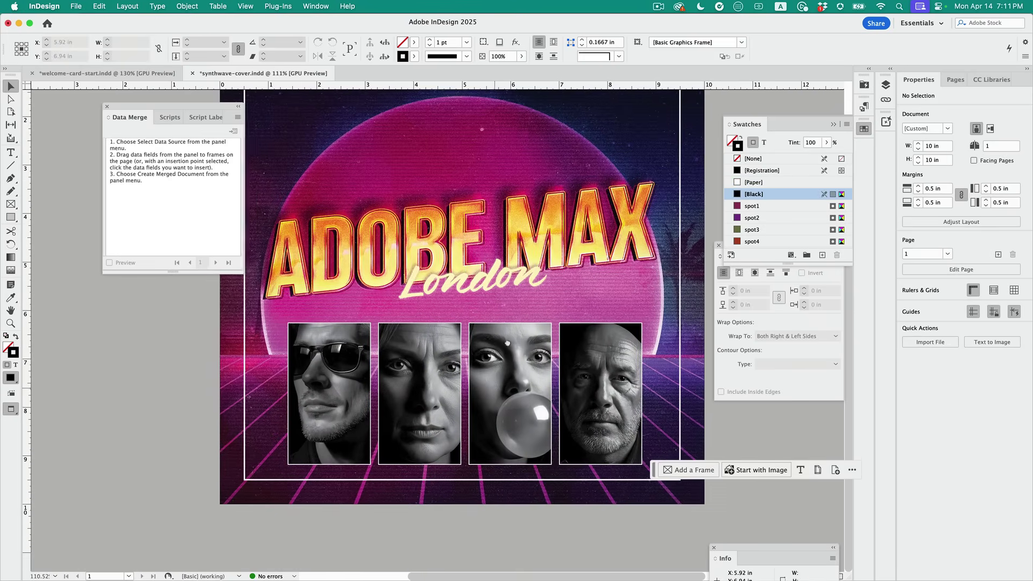
{"action": "left_click_drag", "start_coordinate": [747, 125], "coordinate": [517, 118]}
{"action": "left_click_drag", "start_coordinate": [623, 260], "coordinate": [641, 270]}
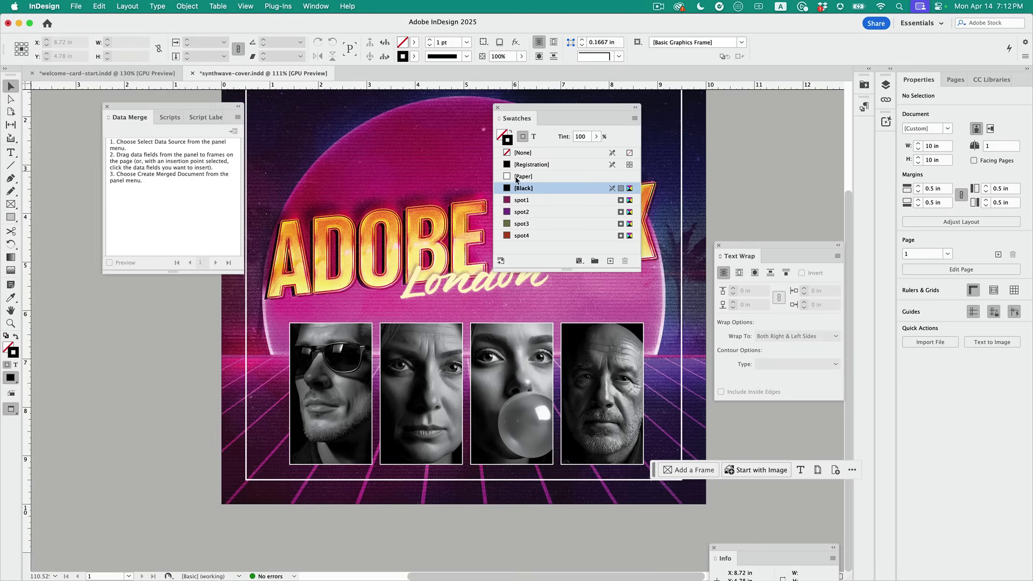
{"action": "left_click", "coordinate": [518, 201]}
{"action": "left_click_drag", "start_coordinate": [402, 332], "coordinate": [345, 355]}
{"action": "left_click_drag", "start_coordinate": [517, 211], "coordinate": [423, 382]}
{"action": "left_click_drag", "start_coordinate": [523, 225], "coordinate": [602, 394]}
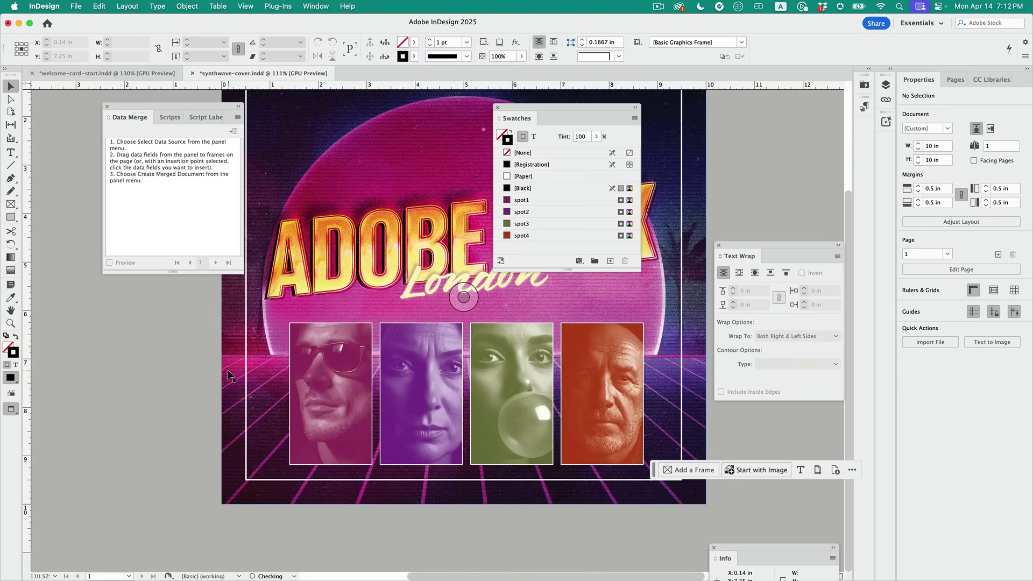
Examine the colourised portraits up close, selecting the fourth portrait's frame.
{"action": "scroll", "coordinate": [413, 448], "scroll_direction": "up", "scroll_amount": 4}
{"action": "left_click_drag", "start_coordinate": [491, 367], "coordinate": [270, 369]}
{"action": "left_click", "coordinate": [446, 374]}
{"action": "scroll", "coordinate": [526, 387], "scroll_direction": "up", "scroll_amount": 3}
{"action": "scroll", "coordinate": [526, 388], "scroll_direction": "up", "scroll_amount": 1}
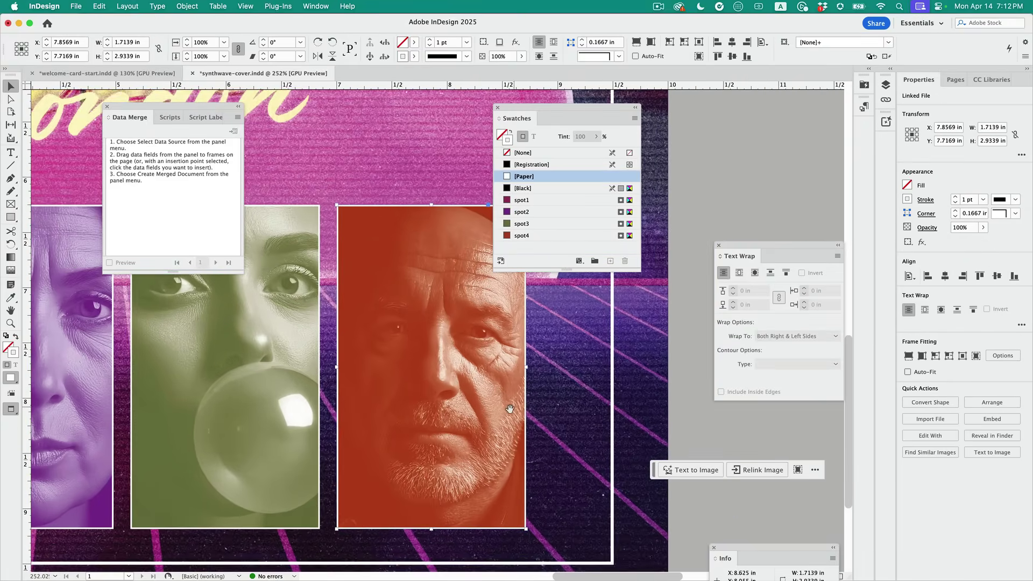
{"action": "left_click_drag", "start_coordinate": [508, 390], "coordinate": [478, 372]}
Select the image inside the fourth portrait frame, check its spot colour fill, and select the containing frame.
{"action": "left_click", "coordinate": [402, 337], "text": "super"}
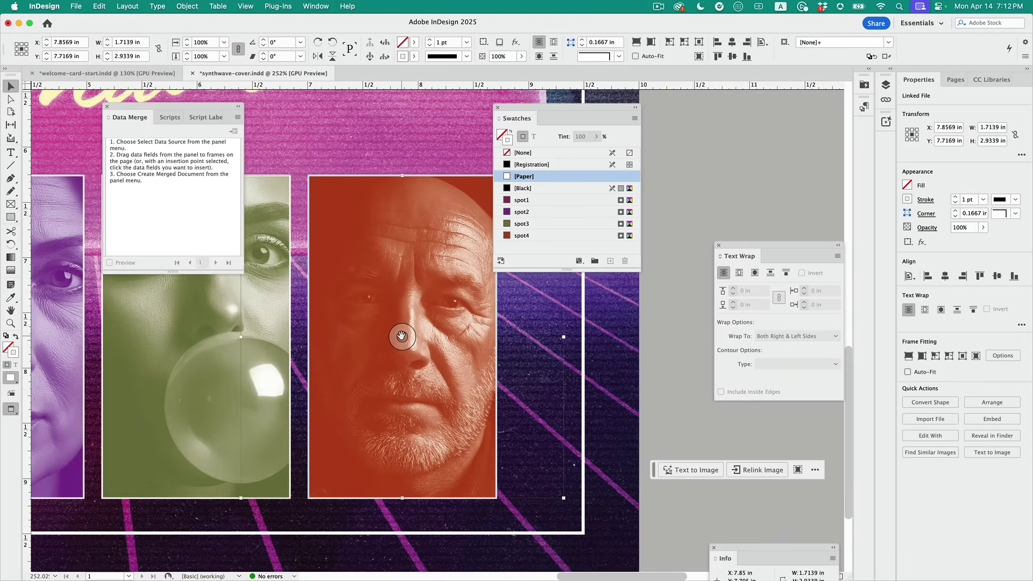
{"action": "left_click", "coordinate": [501, 135]}
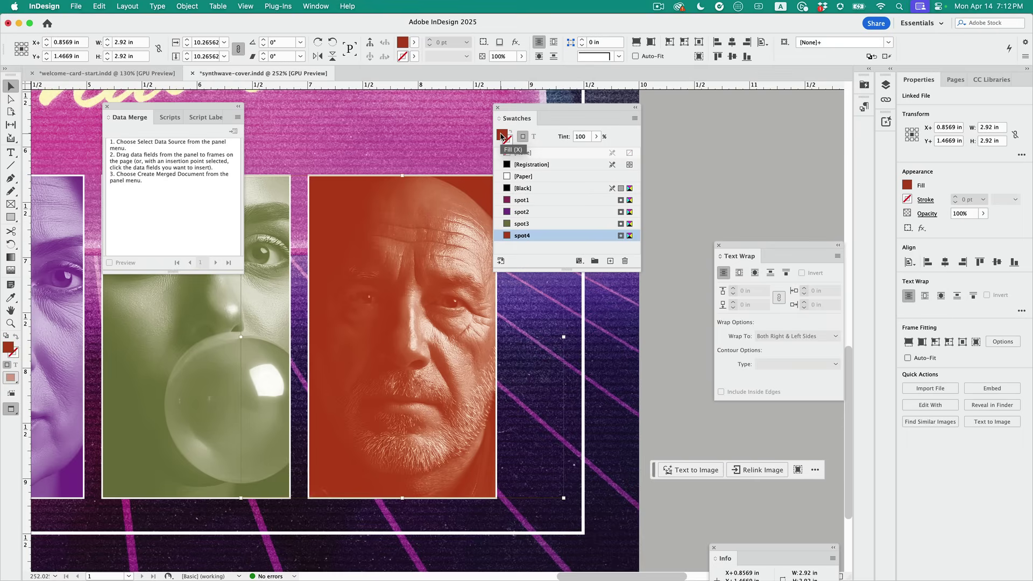
{"action": "left_click", "coordinate": [521, 211]}
{"action": "left_click", "coordinate": [520, 240]}
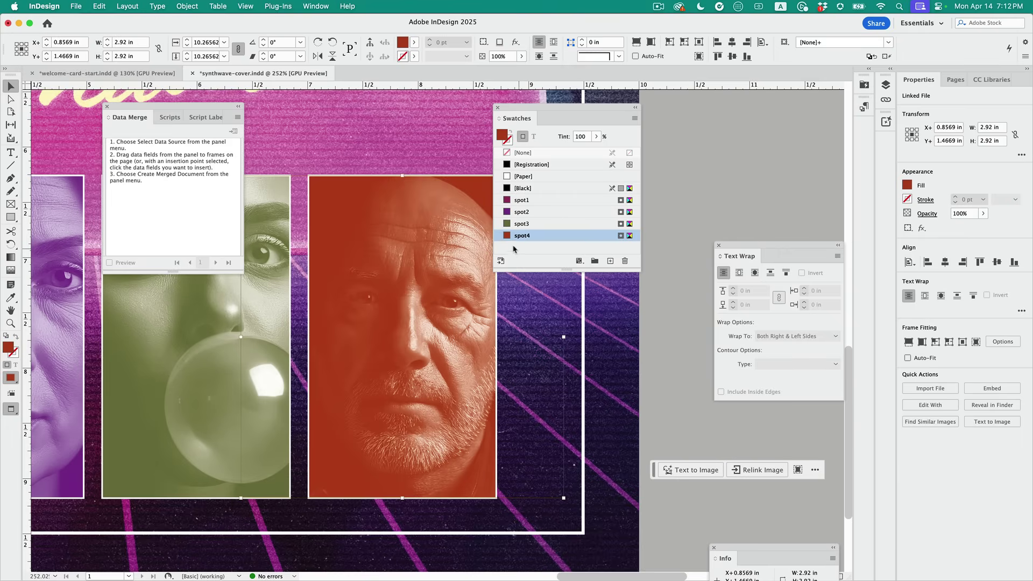
{"action": "left_click", "coordinate": [765, 180]}
{"action": "left_click", "coordinate": [458, 197]}
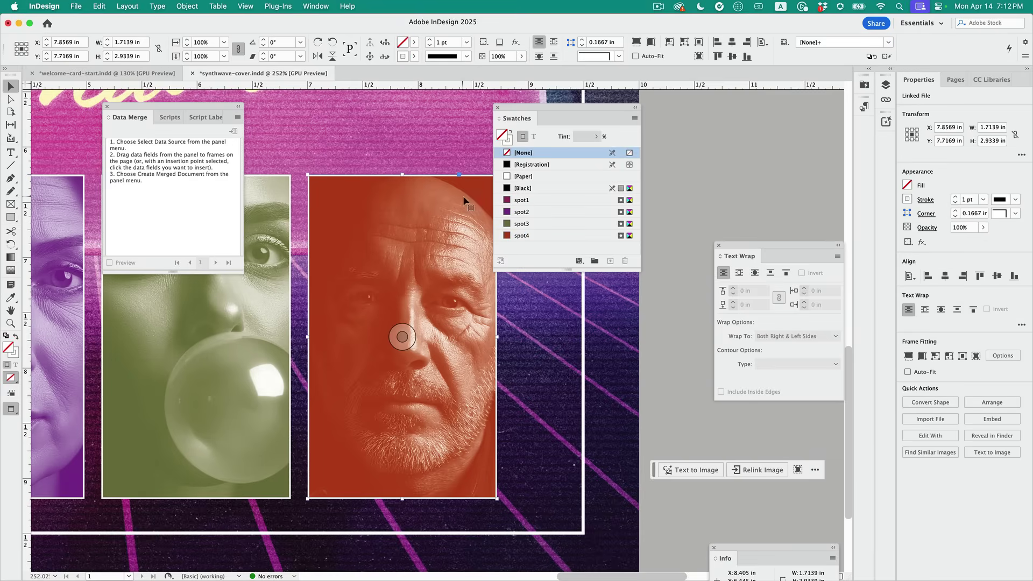
Try colour combinations on the fourth portrait: spot1 and spot4 on its frame, and spot3, spot1, spot2 and spot4 on the image inside.
{"action": "left_click", "coordinate": [528, 200]}
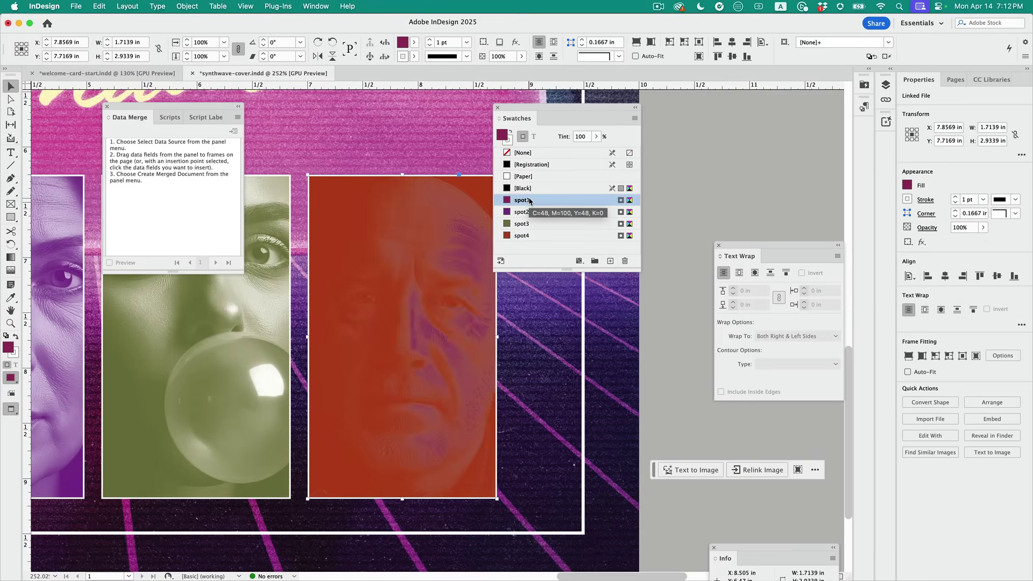
{"action": "left_click", "coordinate": [521, 236]}
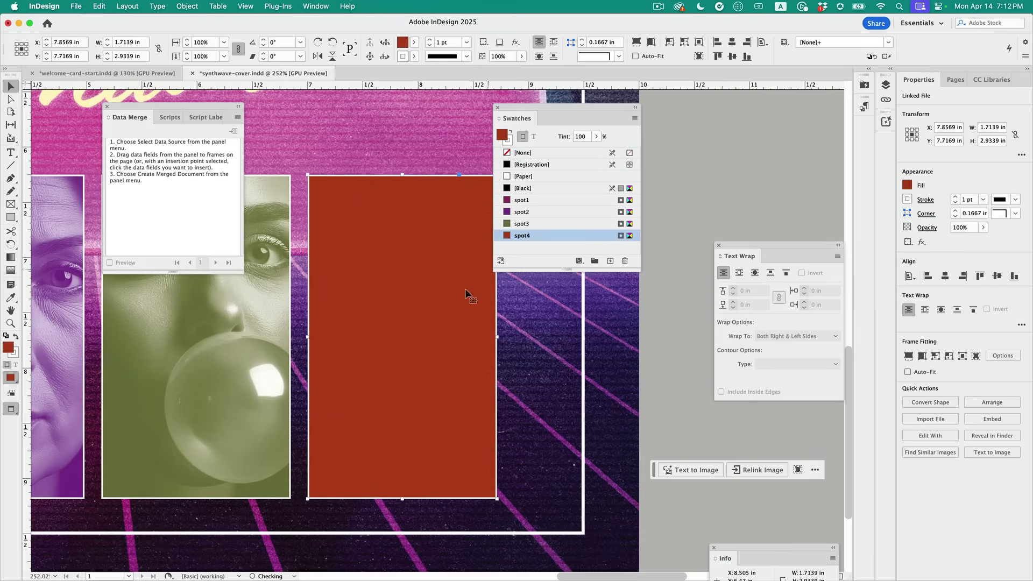
{"action": "left_click", "coordinate": [399, 338]}
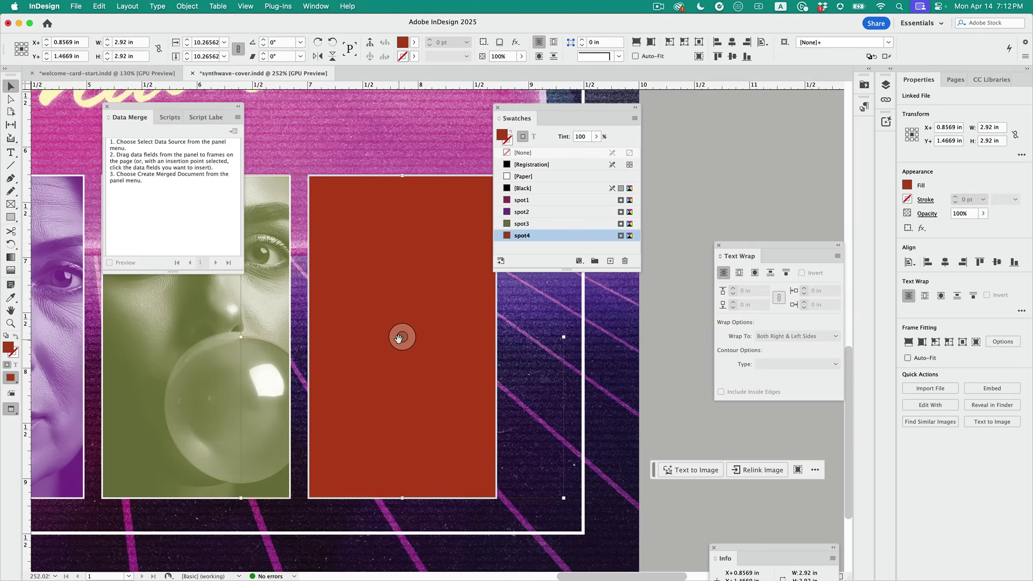
{"action": "left_click", "coordinate": [520, 215]}
{"action": "left_click", "coordinate": [520, 220]}
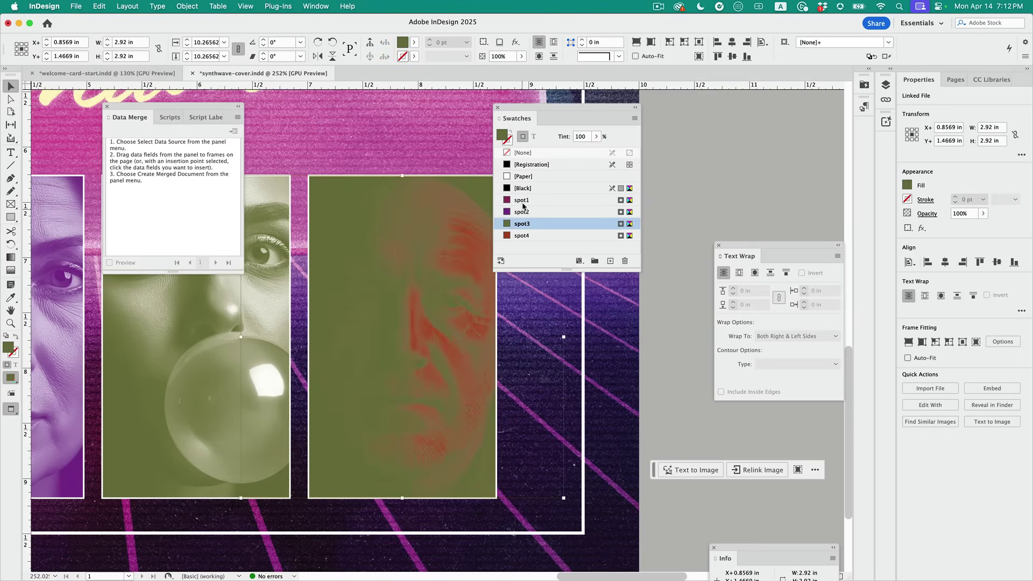
{"action": "left_click", "coordinate": [522, 200]}
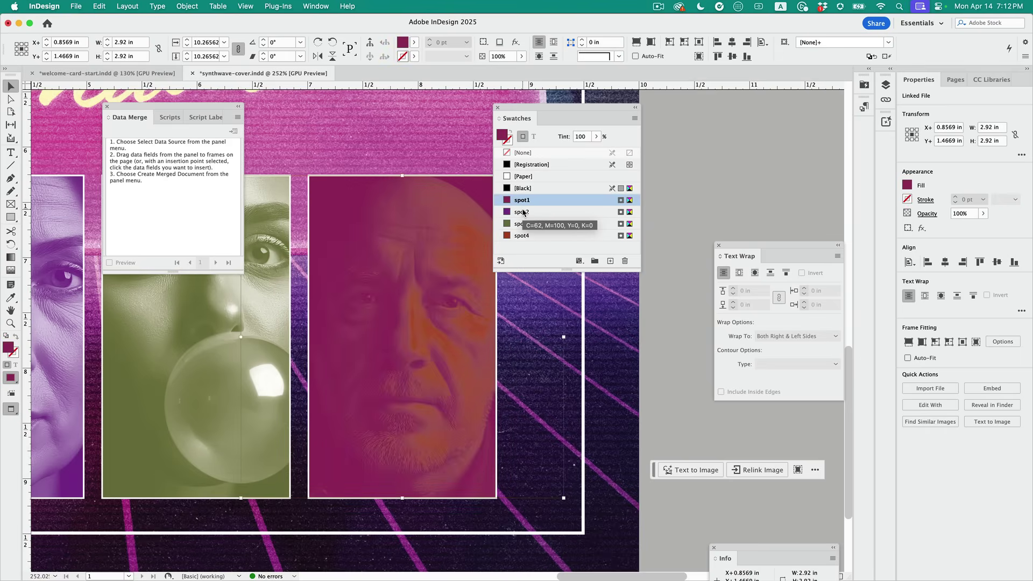
{"action": "left_click", "coordinate": [521, 223]}
{"action": "left_click", "coordinate": [522, 211]}
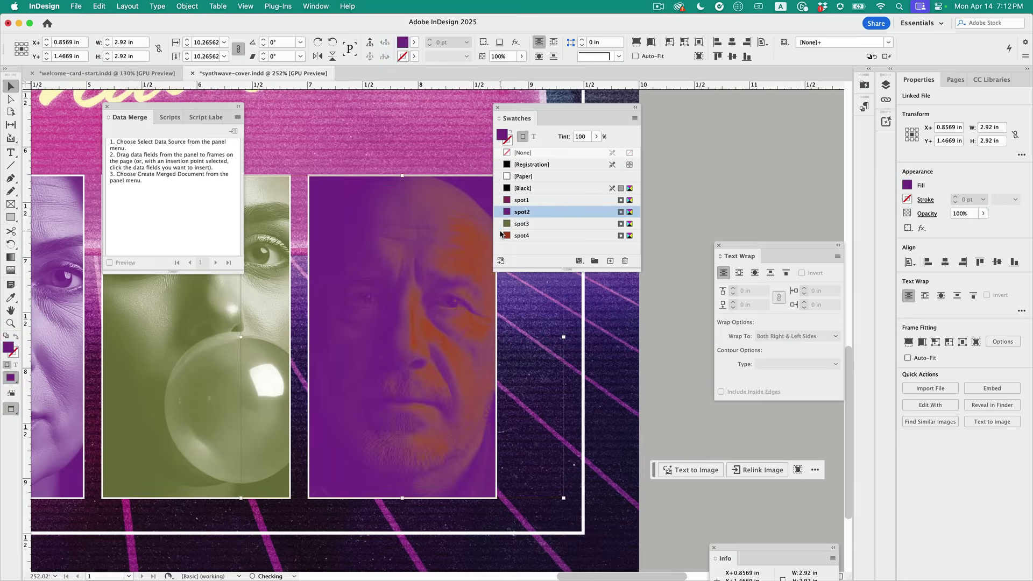
{"action": "left_click", "coordinate": [521, 236]}
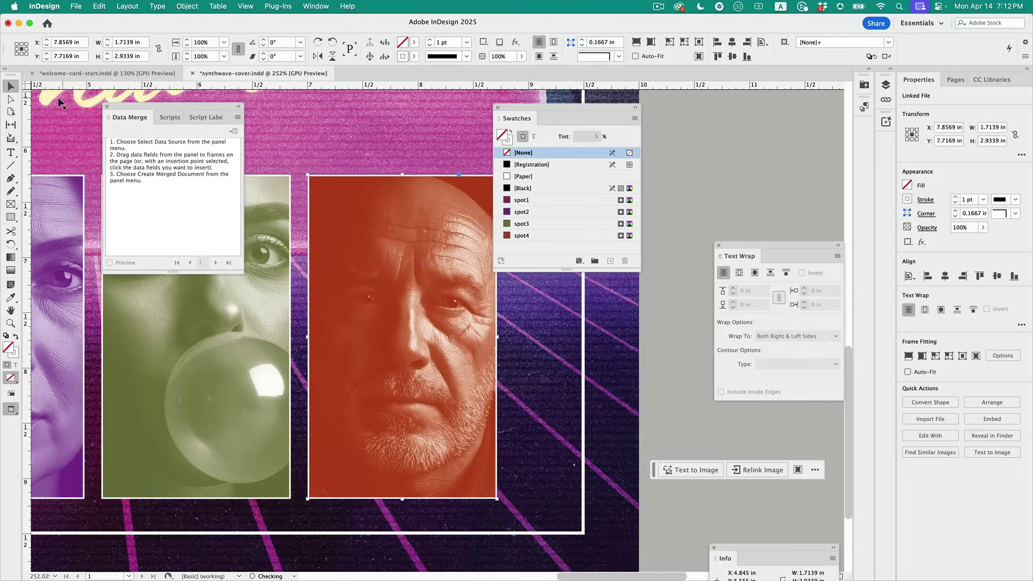
Deselect the portrait and move the floating swatch list and data merge instructions clear of the full cover.
{"action": "left_click", "coordinate": [646, 282]}
{"action": "scroll", "coordinate": [646, 282], "scroll_direction": "down", "scroll_amount": 10}
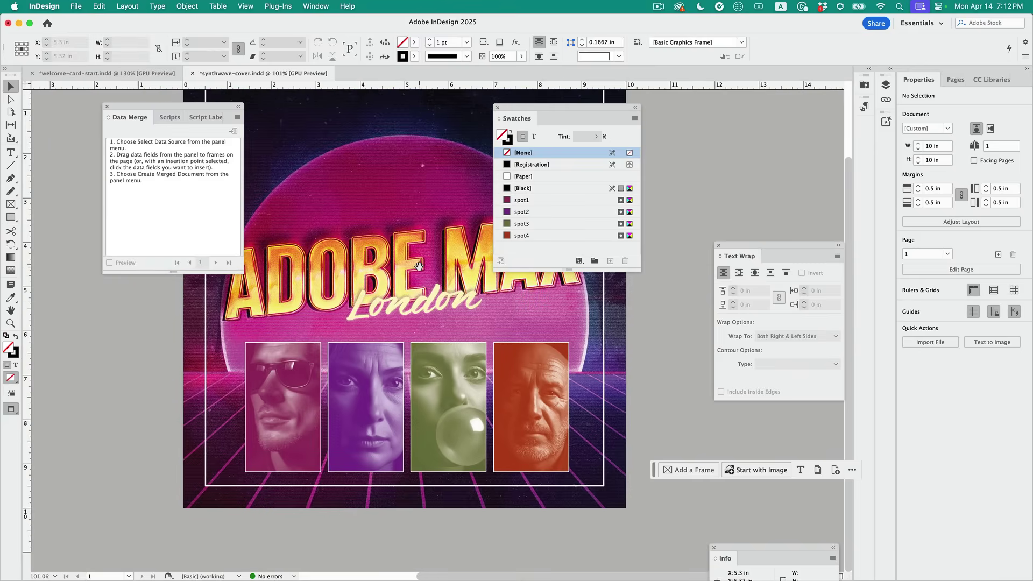
{"action": "left_click_drag", "start_coordinate": [538, 107], "coordinate": [759, 113]}
{"action": "scroll", "coordinate": [479, 270], "scroll_direction": "down", "scroll_amount": 2}
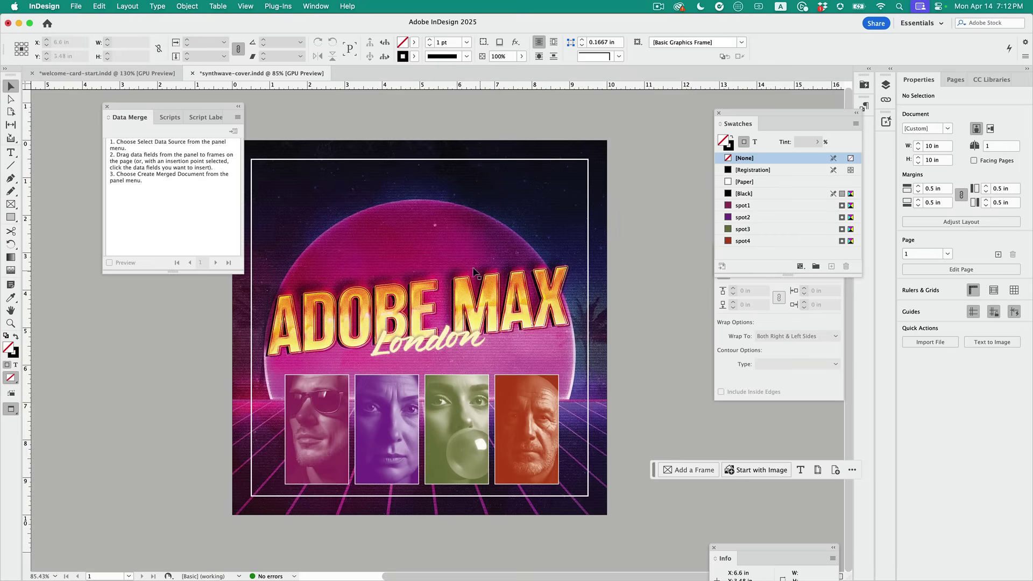
{"action": "left_click_drag", "start_coordinate": [204, 106], "coordinate": [212, 267]}
Select all the cover artwork and add it as a graphic to the Text styles library, dismissing the resulting notice.
{"action": "left_click_drag", "start_coordinate": [193, 122], "coordinate": [647, 518]}
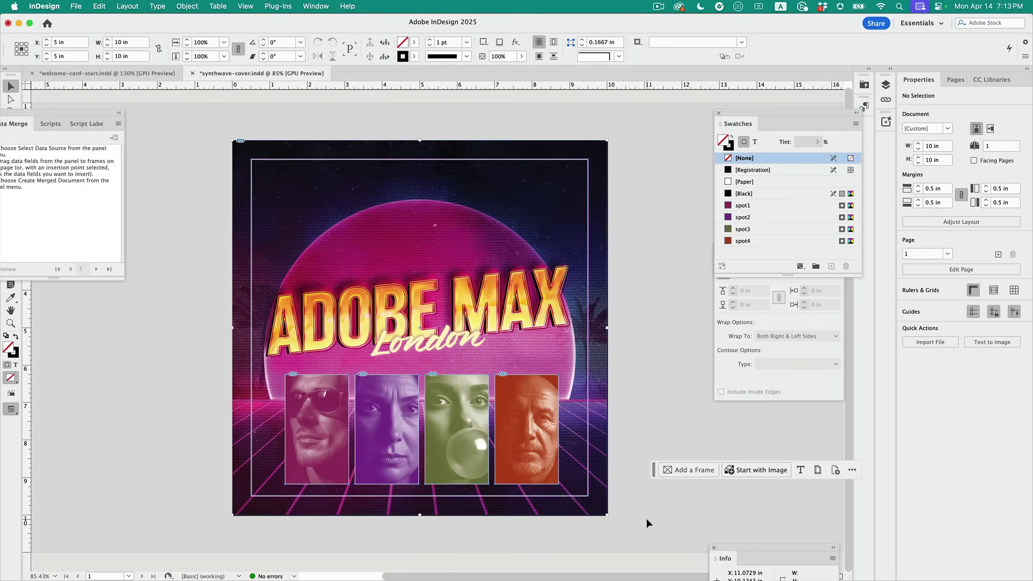
{"action": "left_click", "coordinate": [992, 80]}
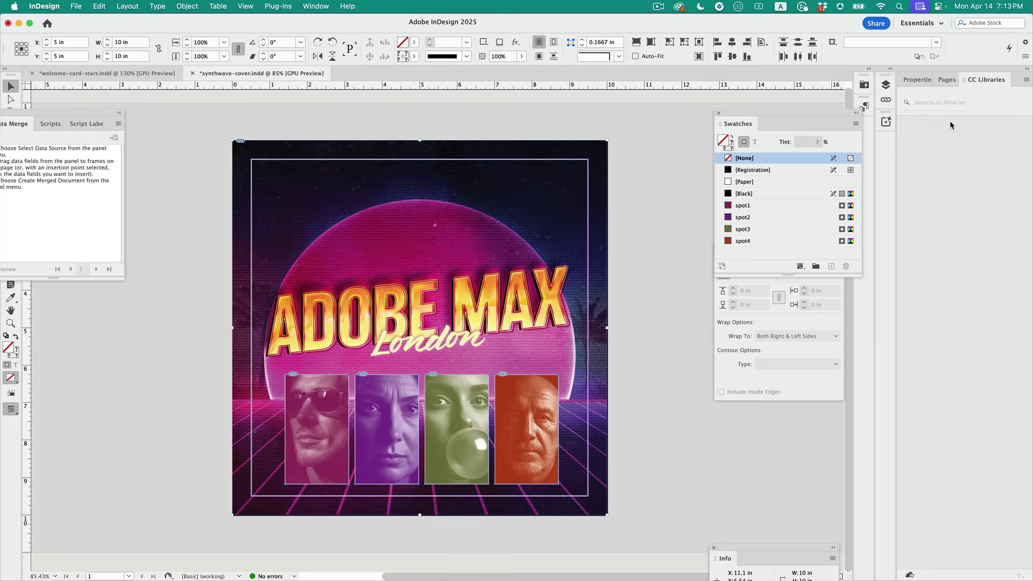
{"action": "left_click", "coordinate": [928, 161]}
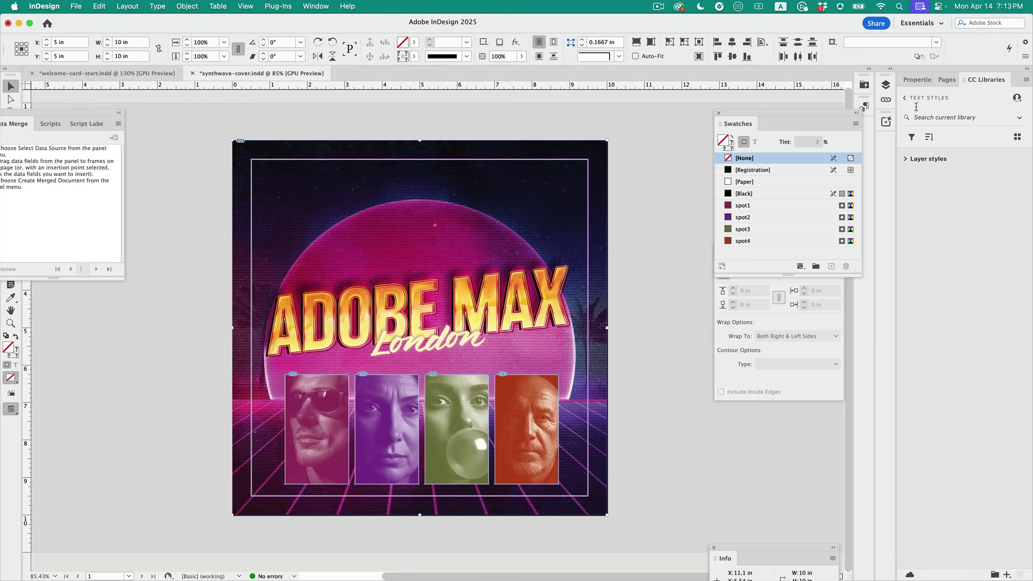
{"action": "left_click", "coordinate": [1006, 573]}
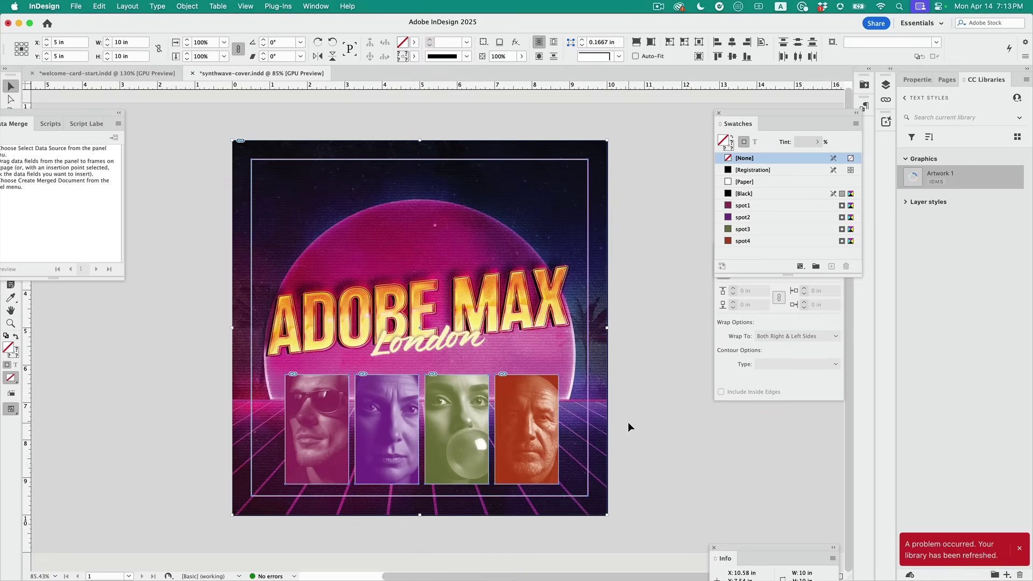
{"action": "left_click", "coordinate": [1019, 550]}
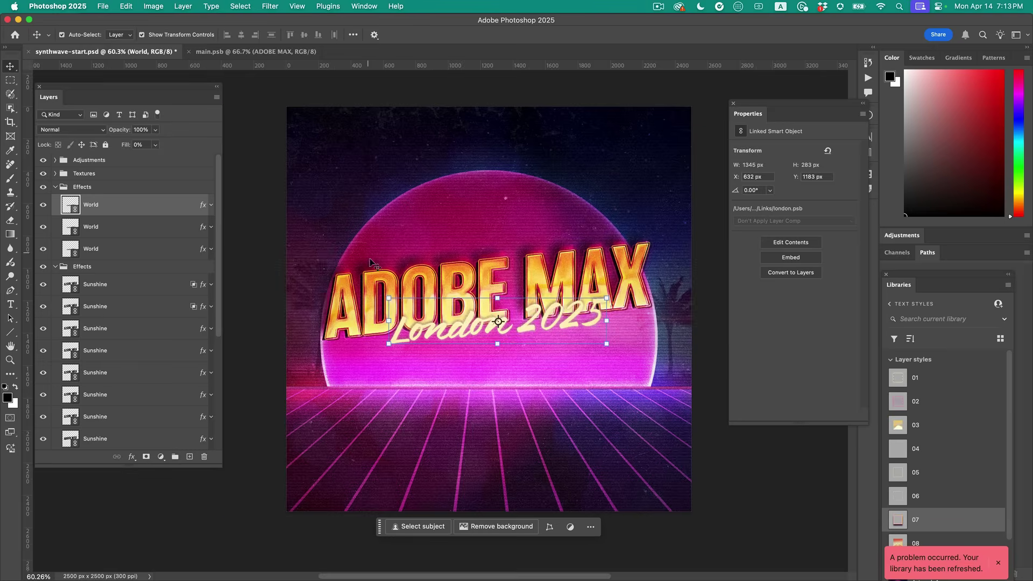
Switch to Finder, open vinyl-start.psd from the 03 Vinyl mockup folder in Photoshop, and deselect its layers.
{"action": "key", "text": "super+Tab"}
{"action": "left_click", "coordinate": [529, 374]}
{"action": "key", "text": "Up"}
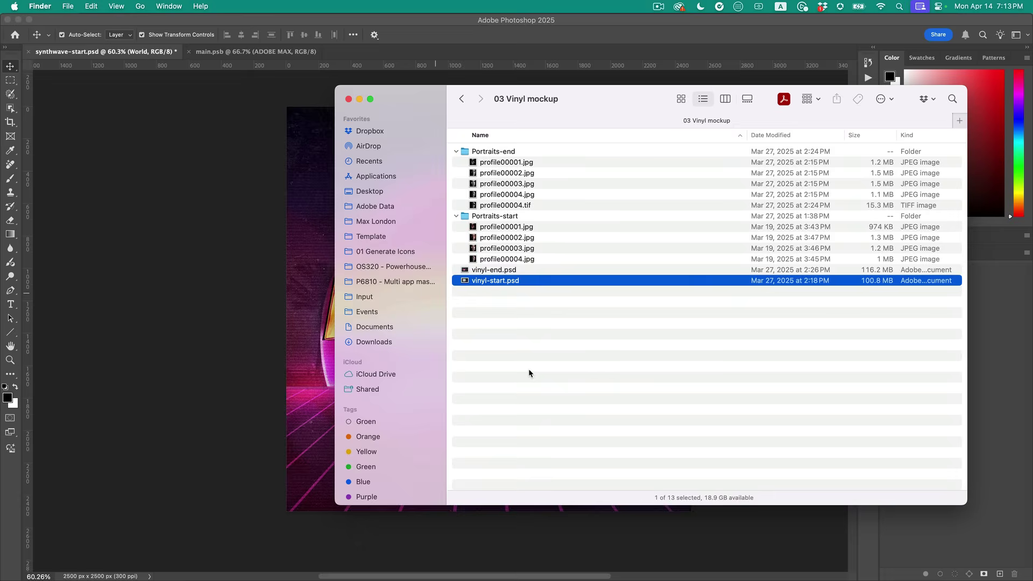
{"action": "key", "text": "Up"}
{"action": "key", "text": "Down"}
{"action": "key", "text": "Up"}
{"action": "key", "text": "Down"}
{"action": "key", "text": "super+Tab"}
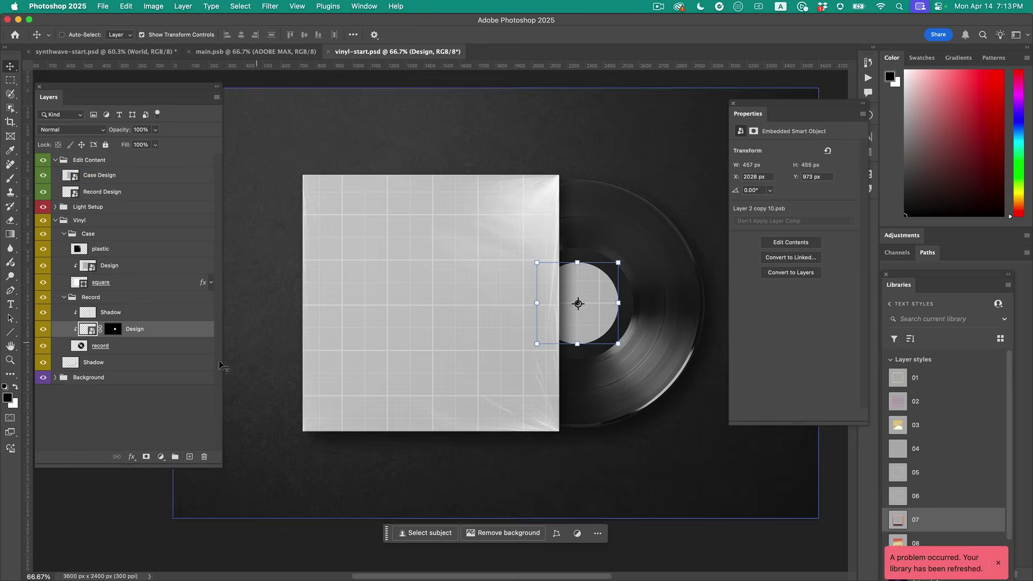
{"action": "left_click", "coordinate": [146, 420]}
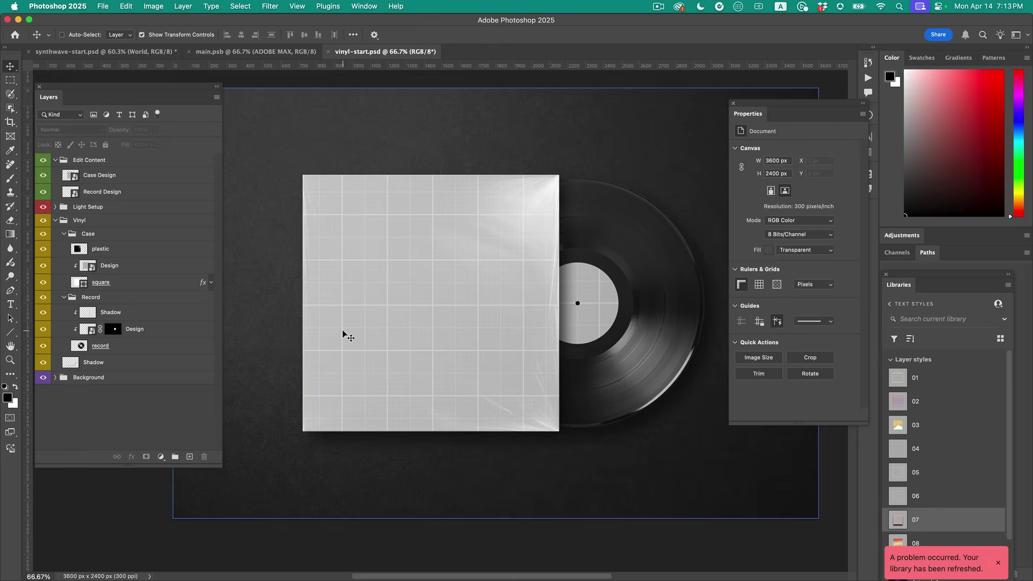
Open the contents of the Design smart object in the Case group and dismiss the library notice.
{"action": "double_click", "coordinate": [87, 265]}
{"action": "scroll", "coordinate": [531, 249], "scroll_direction": "down", "scroll_amount": 5}
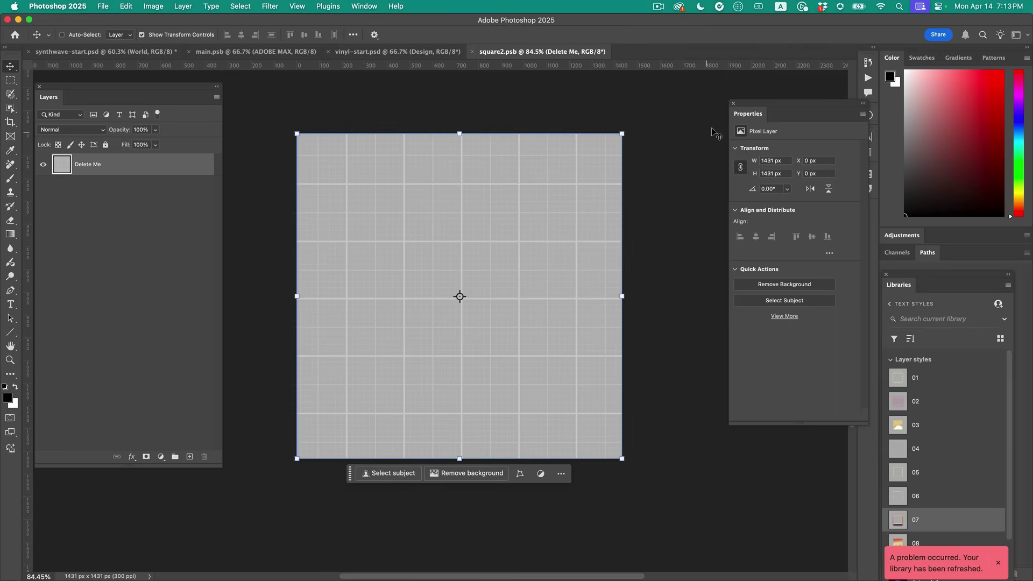
{"action": "left_click_drag", "start_coordinate": [739, 119], "coordinate": [689, 119]}
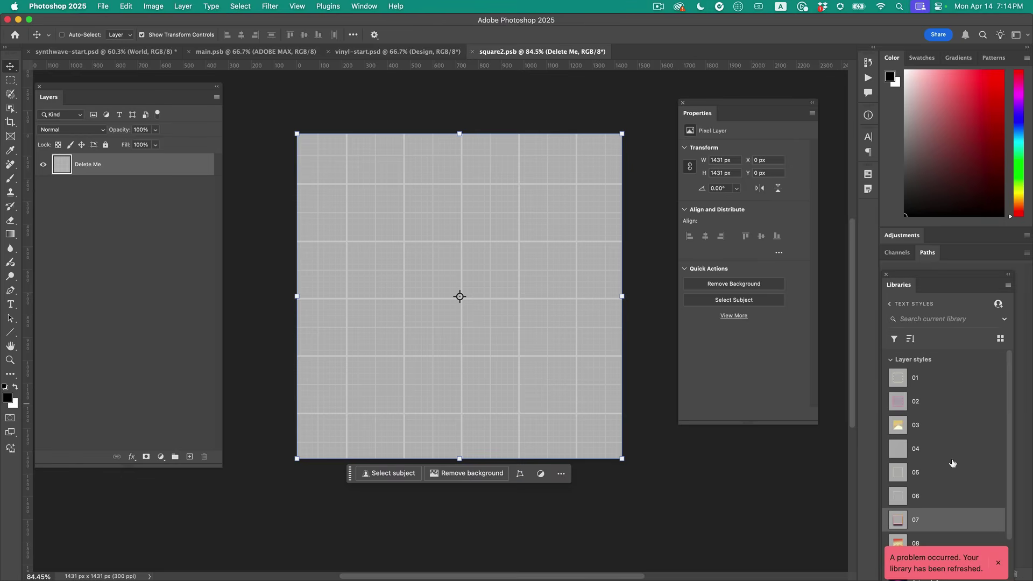
{"action": "left_click", "coordinate": [999, 559]}
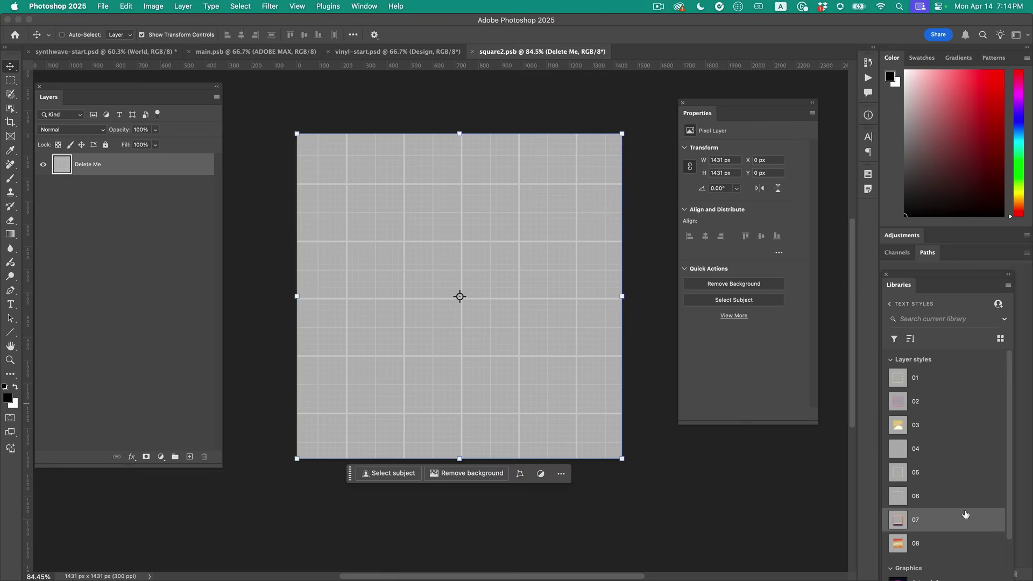
Place the Artwork 1 library graphic over the Delete Me layer, then save and close the case design.
{"action": "scroll", "coordinate": [966, 515], "scroll_direction": "down", "scroll_amount": 2}
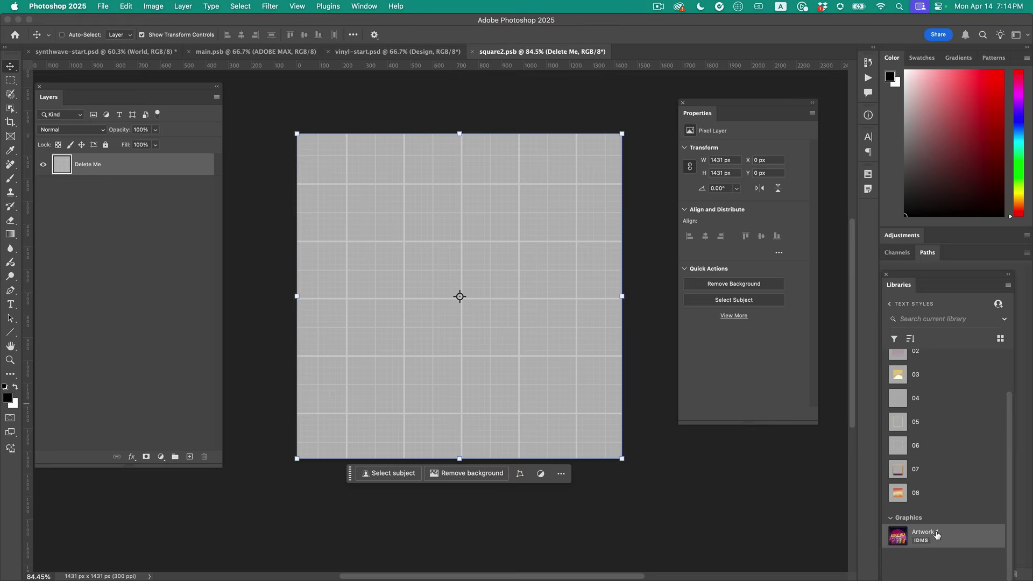
{"action": "left_click_drag", "start_coordinate": [937, 534], "coordinate": [466, 322]}
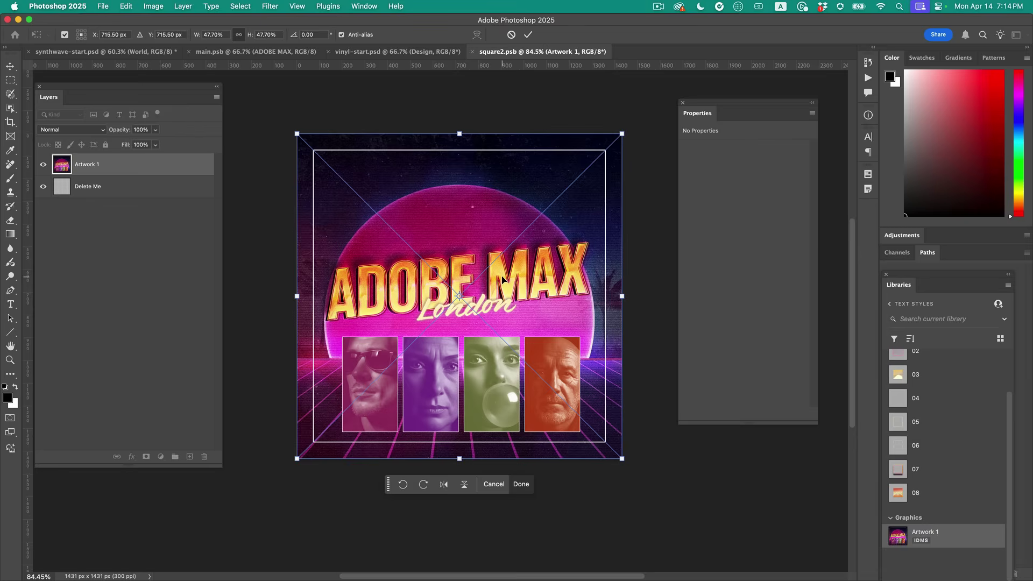
{"action": "key", "text": "Return"}
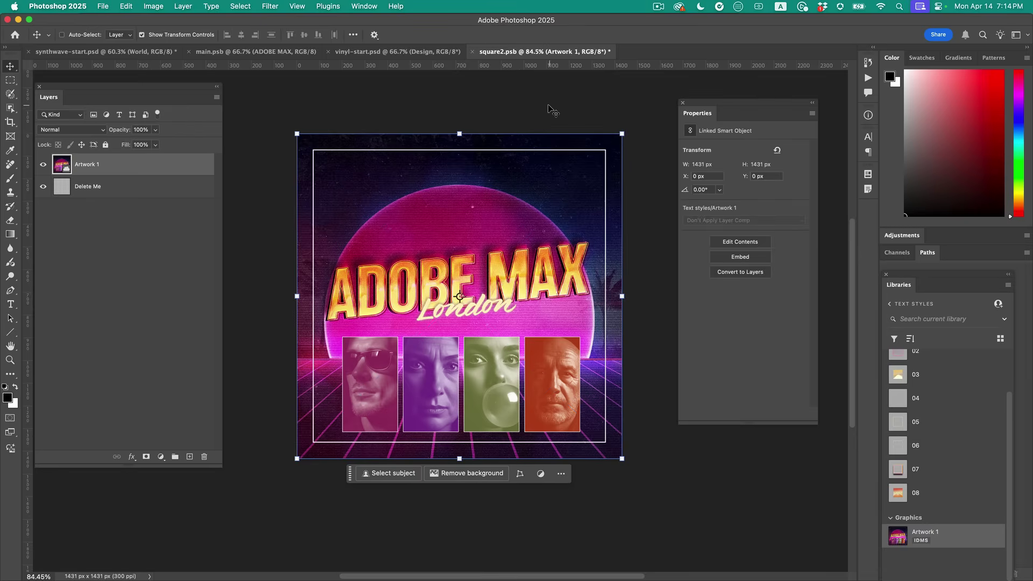
{"action": "key", "text": "super+s"}
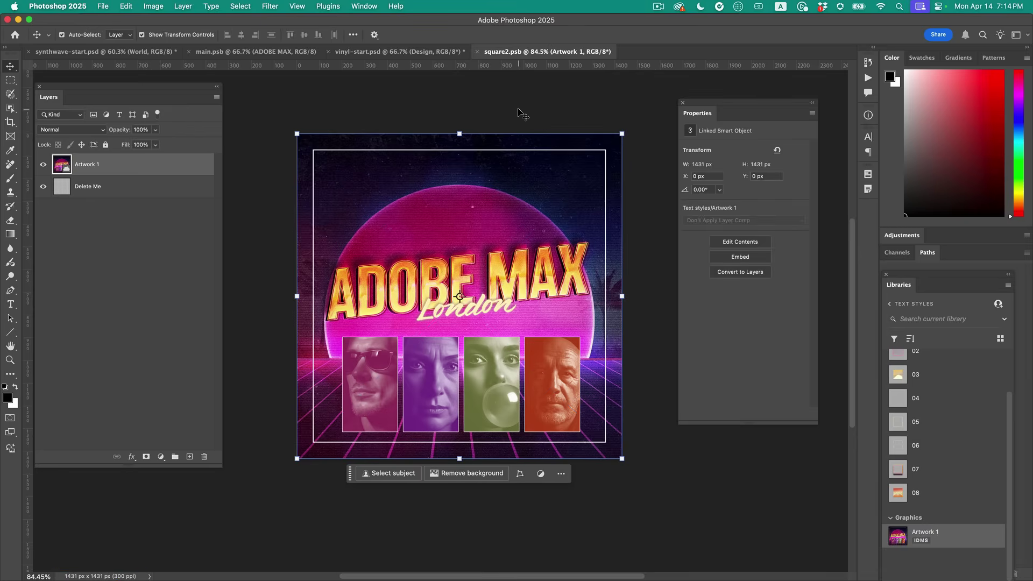
{"action": "key", "text": "super+w"}
Darken the plastic layer in the Case group with an RGB Curves point at input 116, output 29.
{"action": "scroll", "coordinate": [436, 291], "scroll_direction": "up", "scroll_amount": 3}
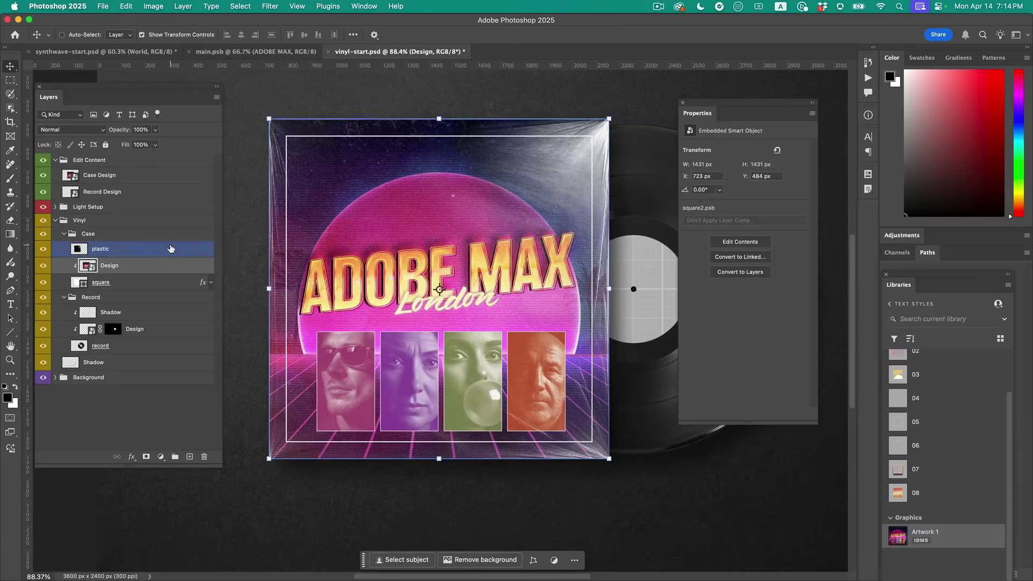
{"action": "left_click", "coordinate": [201, 248]}
{"action": "key", "text": "super+m"}
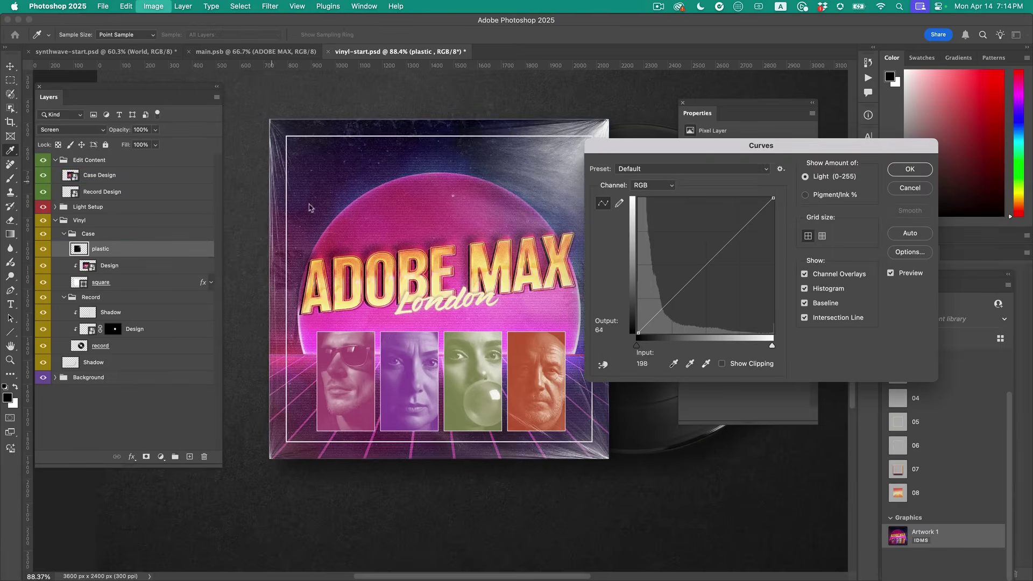
{"action": "left_click_drag", "start_coordinate": [699, 272], "coordinate": [696, 318]}
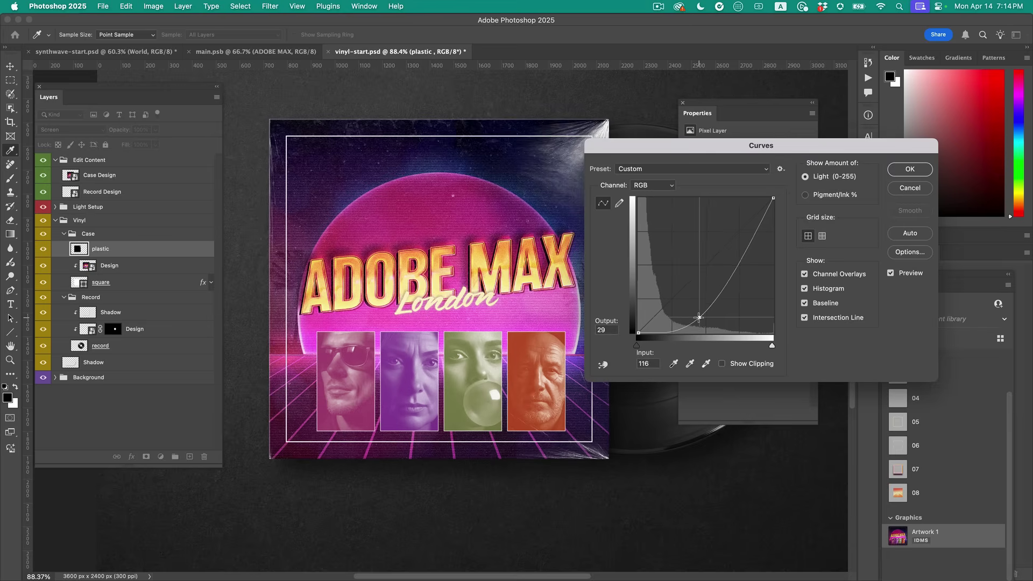
{"action": "left_click", "coordinate": [910, 169]}
Open the Record group's Design smart object, place the Artwork 1 library graphic in it, then save and close it.
{"action": "scroll", "coordinate": [430, 269], "scroll_direction": "right", "scroll_amount": 2}
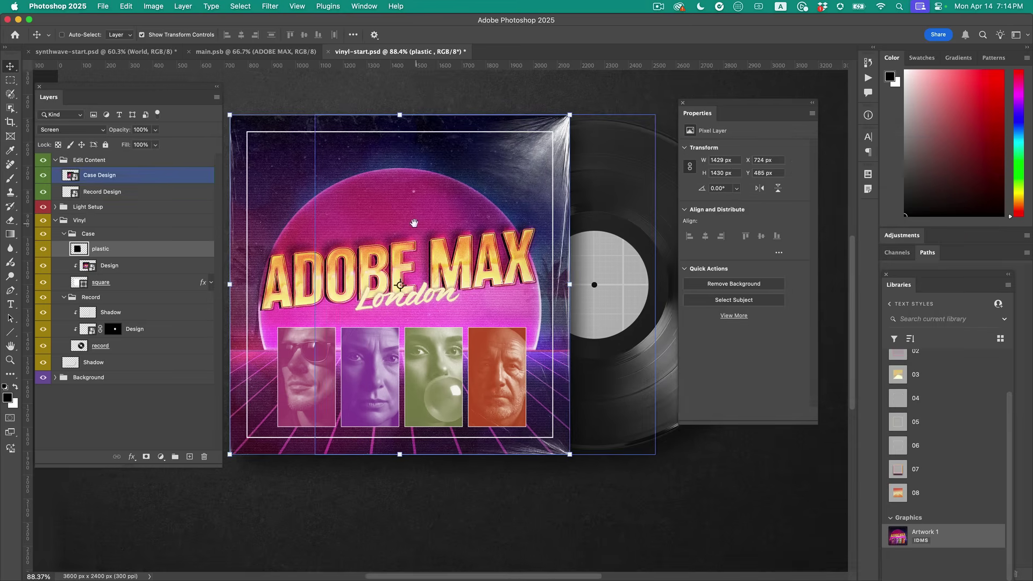
{"action": "double_click", "coordinate": [86, 330]}
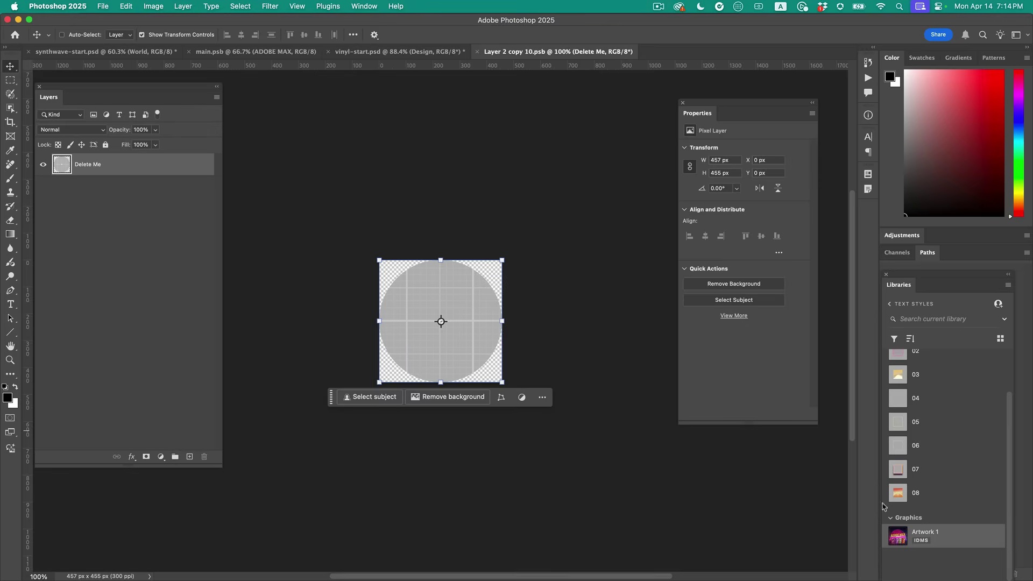
{"action": "left_click_drag", "start_coordinate": [898, 536], "coordinate": [510, 258]}
{"action": "key", "text": "Return"}
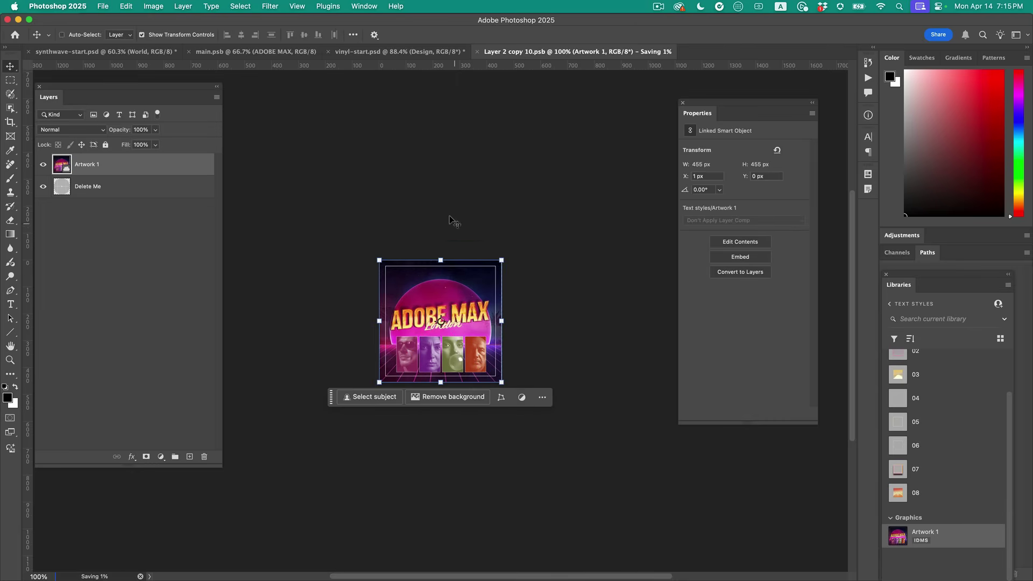
{"action": "key", "text": "super+w"}
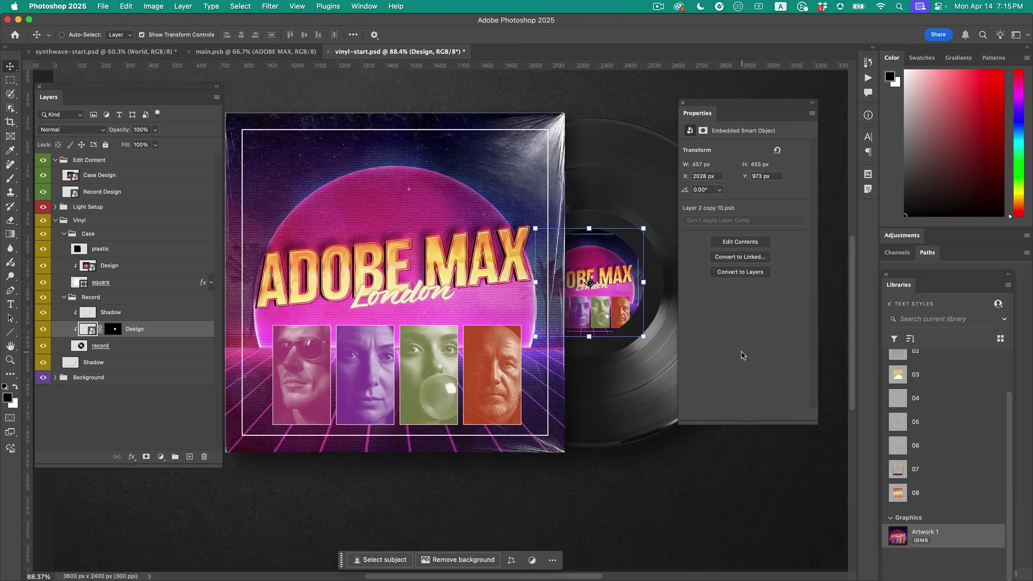
Open the Artwork 1 library graphic for editing.
{"action": "right_click", "coordinate": [981, 541]}
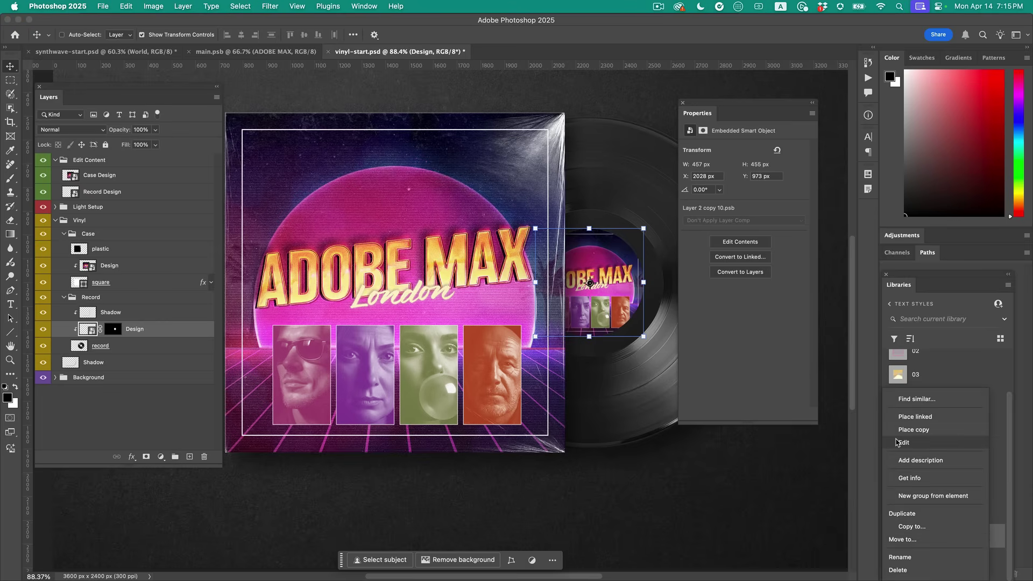